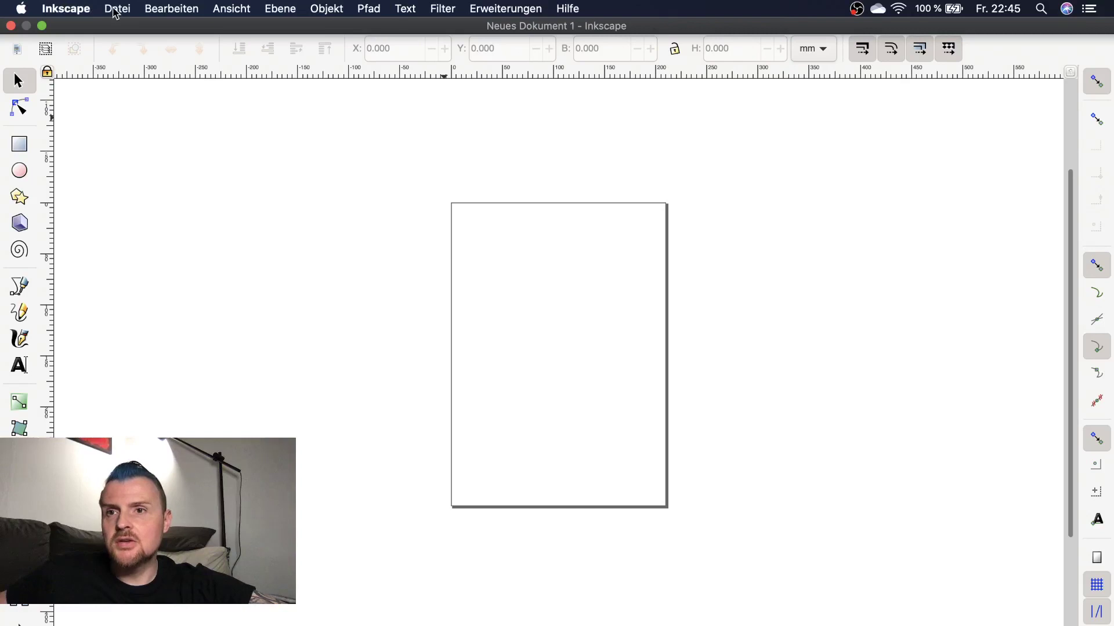
- Import IMG_7652.JPG from the Desktop, embedded with the default jpeg import settings
click(115, 10)
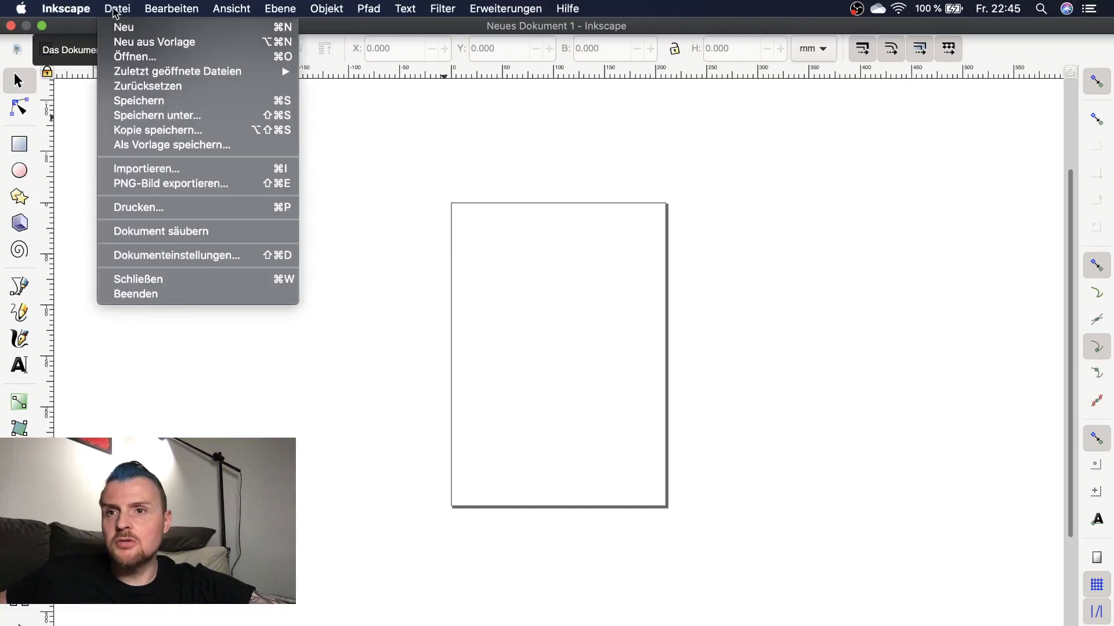
click(143, 171)
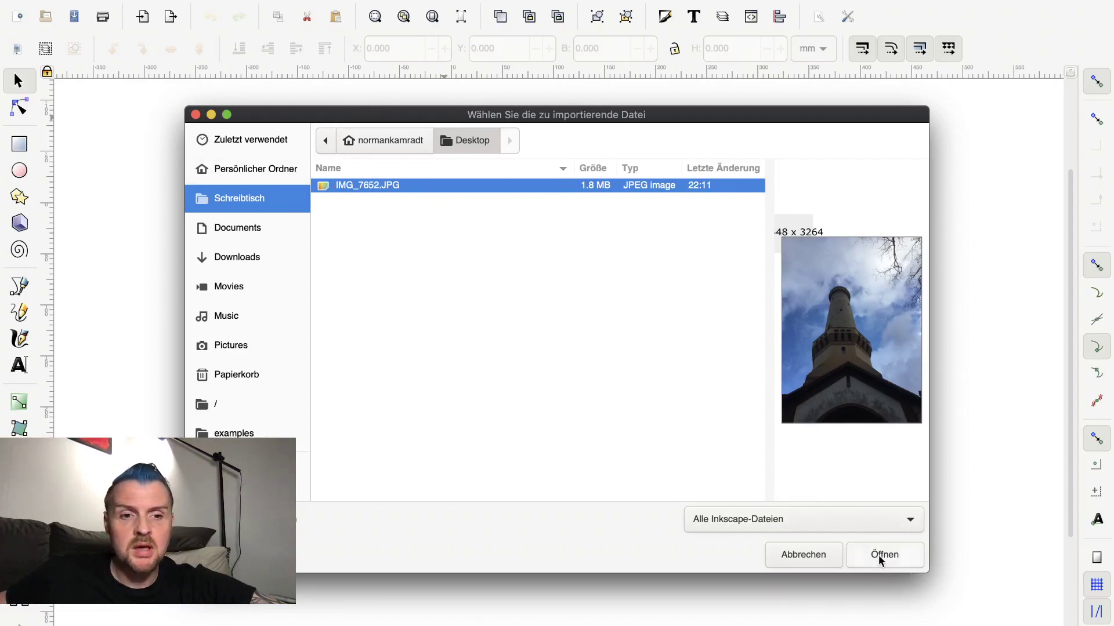
click(879, 558)
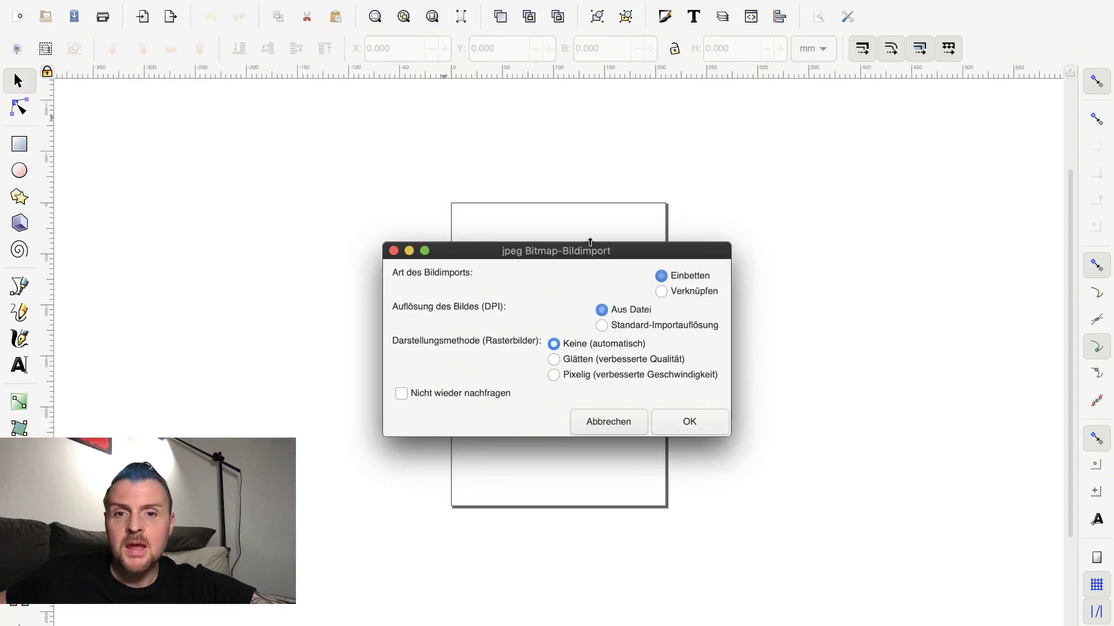
click(700, 424)
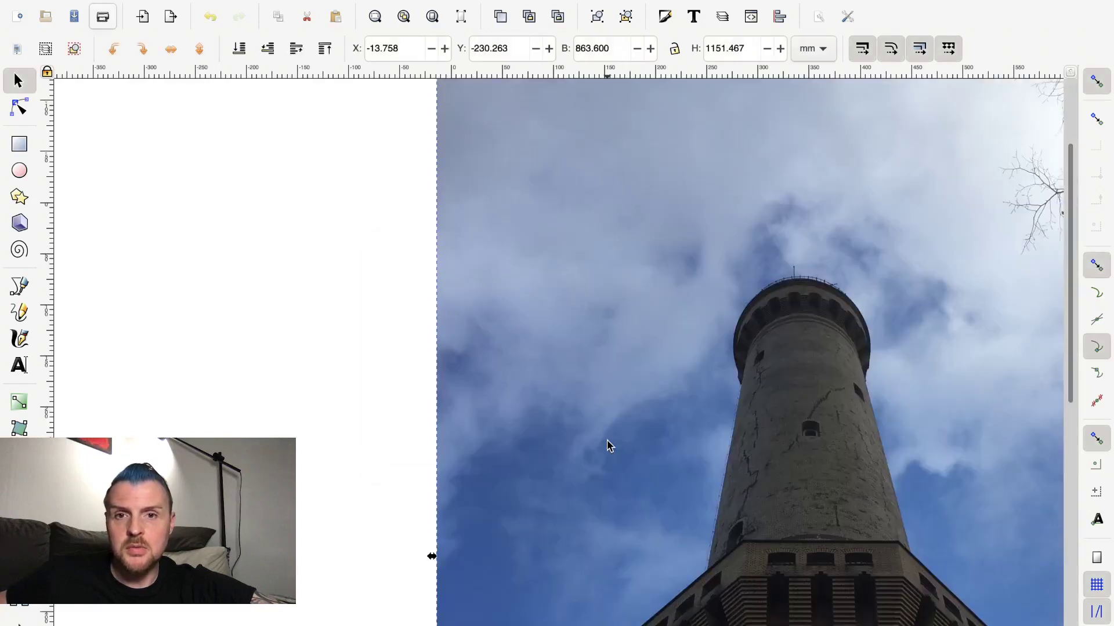
- Zoom out and drag the tower photo off to the left of the page
scroll(557, 435, down, 3)
scroll(542, 393, up, 5)
scroll(543, 393, up, 4)
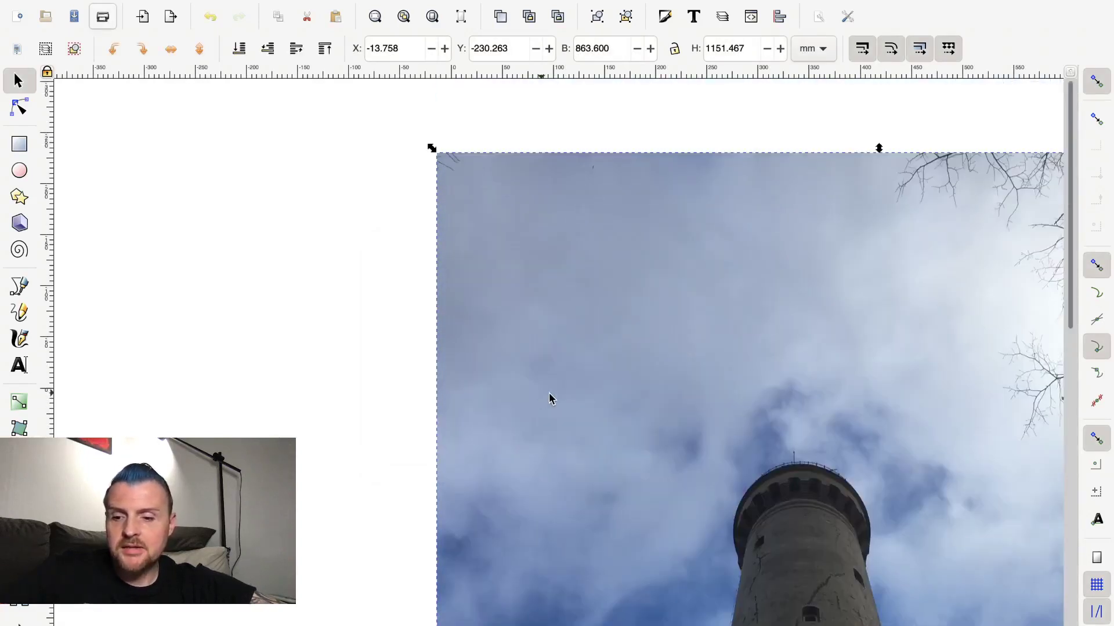
scroll(548, 398, down, 1)
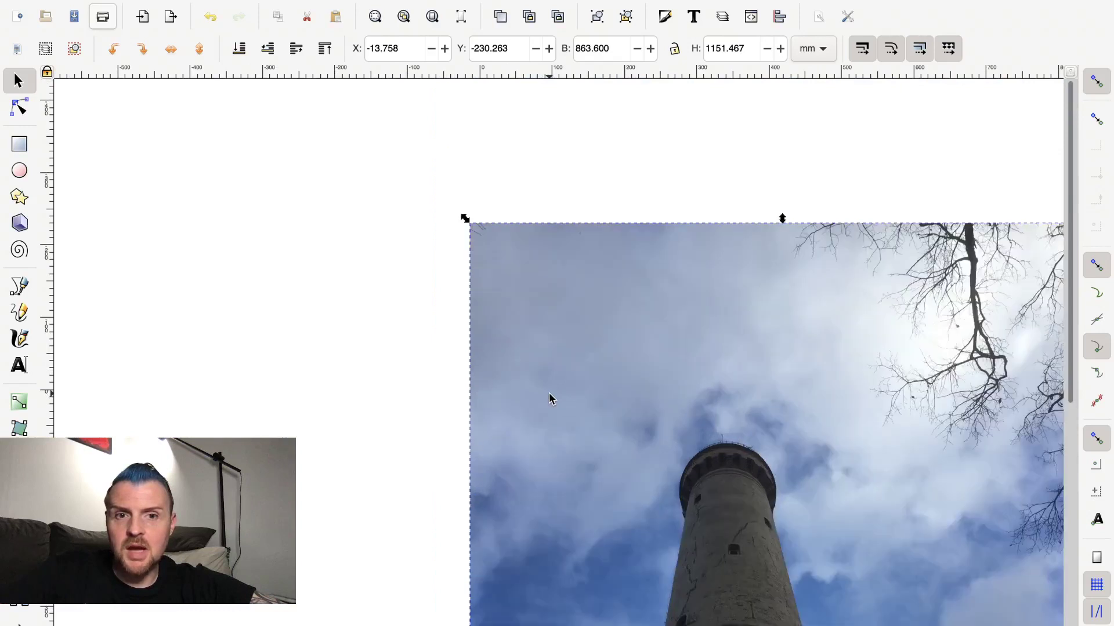
scroll(549, 398, up, 1)
scroll(548, 398, down, 2)
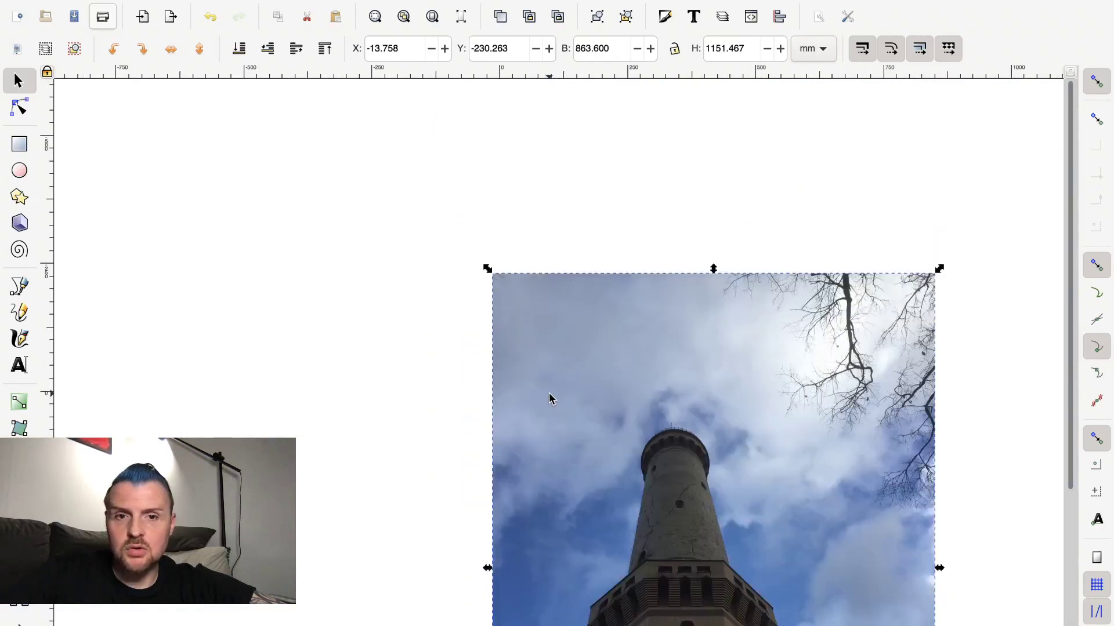
scroll(548, 398, down, 2)
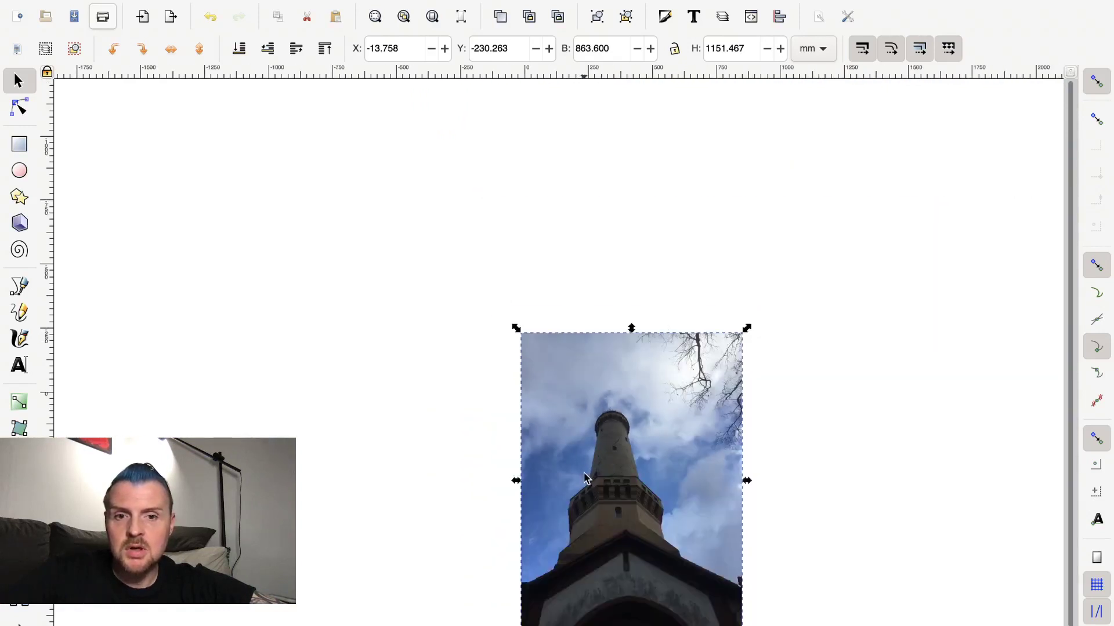
mouse_move(557, 427)
mouse_down()
mouse_move(288, 290)
mouse_move(202, 298)
mouse_up()
drag(338, 409, 433, 440)
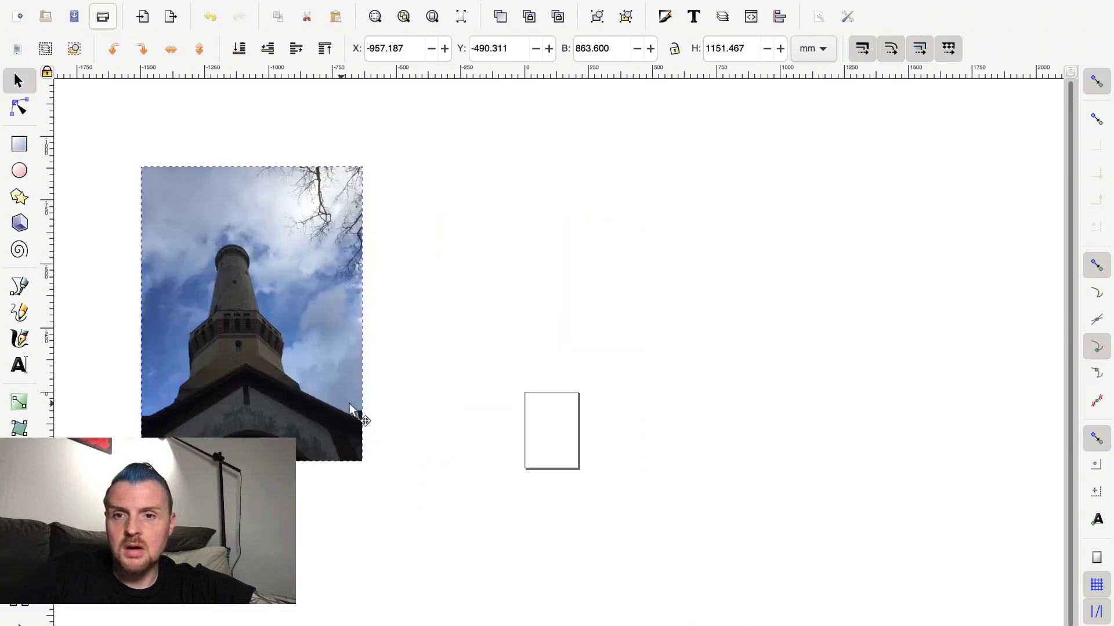
drag(433, 439, 258, 399)
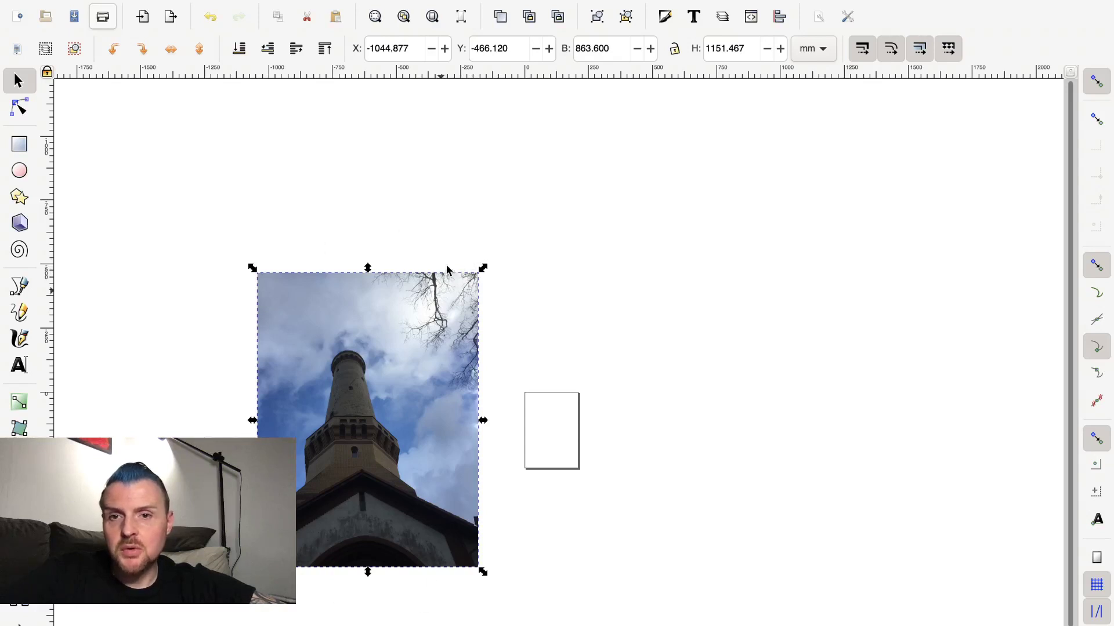
- Scale the photo down to about 410 mm wide, left of the page
mouse_move(484, 269)
mouse_down()
mouse_move(442, 364)
mouse_move(390, 411)
mouse_up()
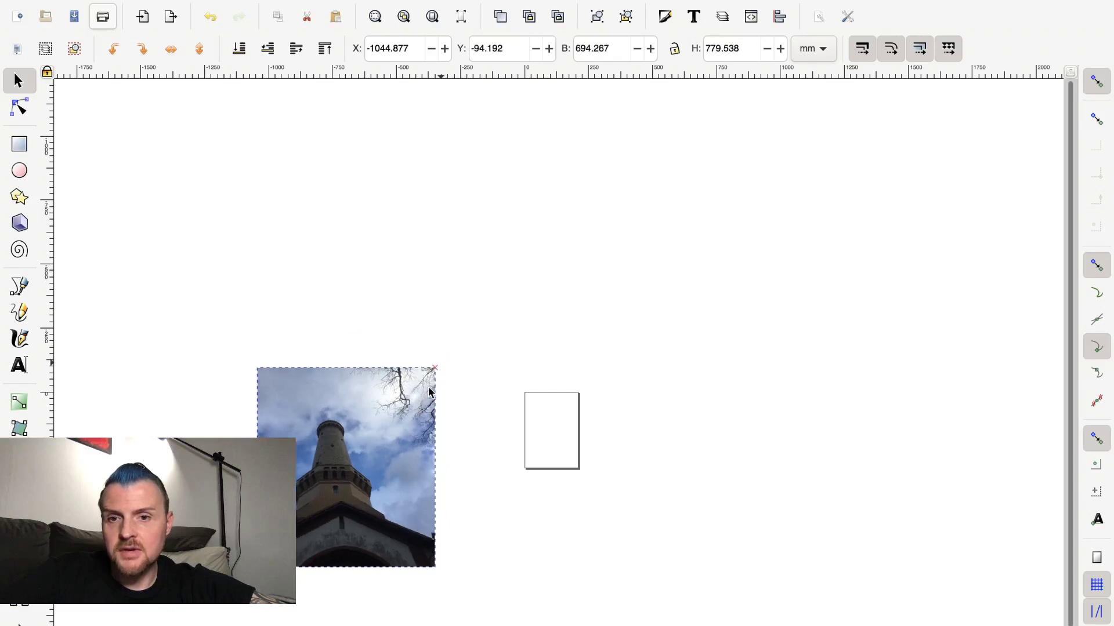
mouse_move(389, 412)
mouse_down()
mouse_move(359, 412)
mouse_move(367, 445)
mouse_move(520, 400)
mouse_move(468, 416)
mouse_up()
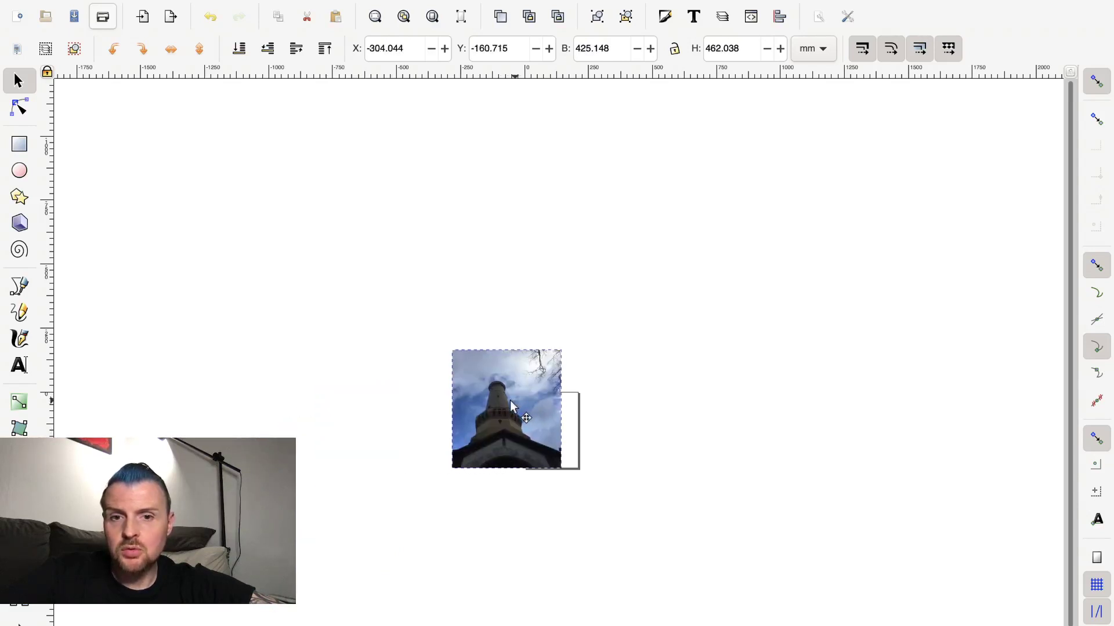
drag(469, 422, 464, 413)
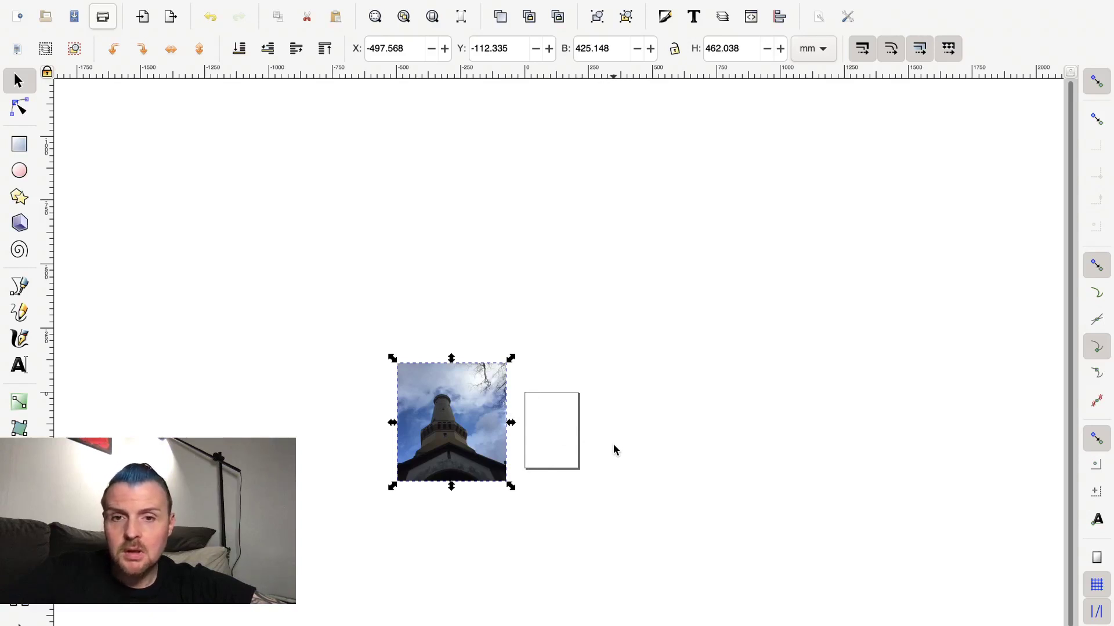
- Narrow and shorten the photo further to about 333 × 401 mm
ctrl+scroll(614, 444, down, 1)
ctrl+scroll(612, 445, down, 1)
ctrl+scroll(554, 446, up, 2)
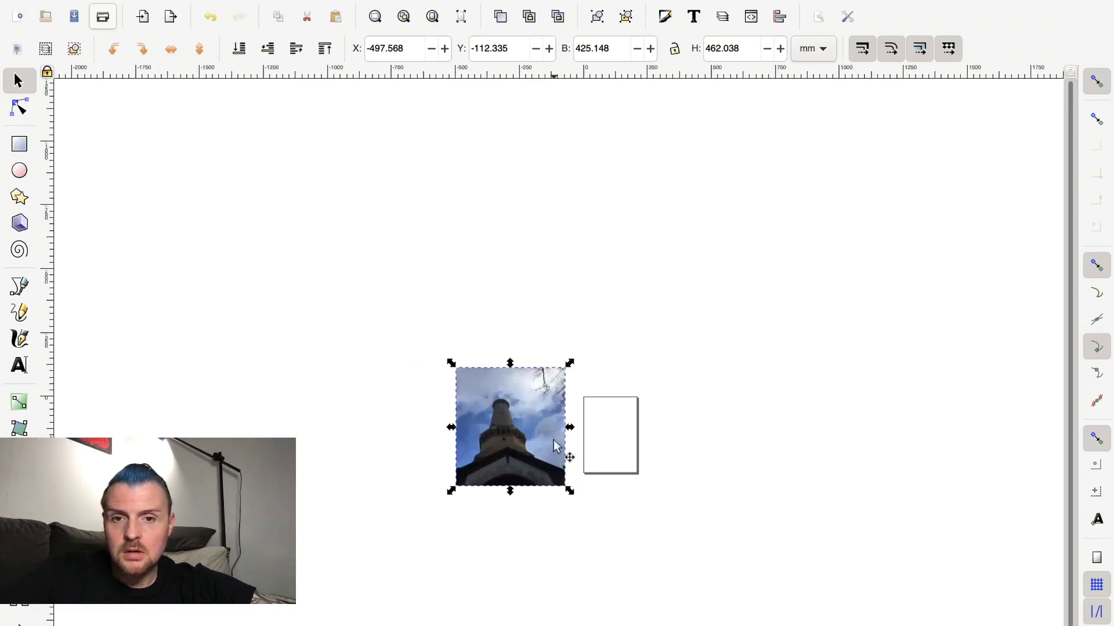
ctrl+scroll(554, 445, up, 1)
ctrl+scroll(554, 445, up, 1)
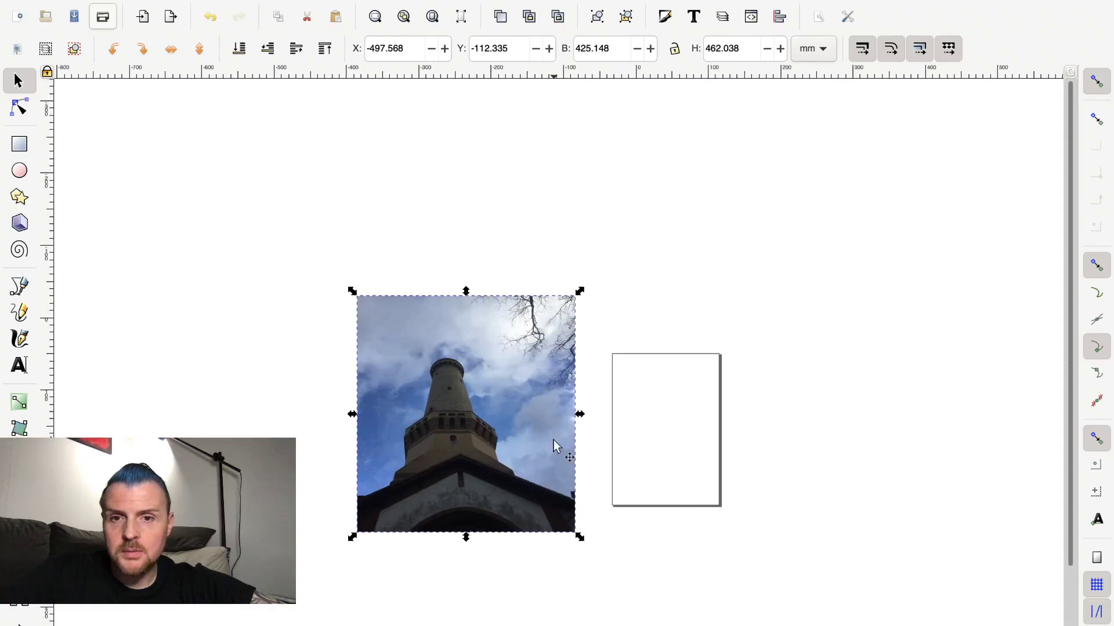
ctrl+scroll(554, 446, up, 1)
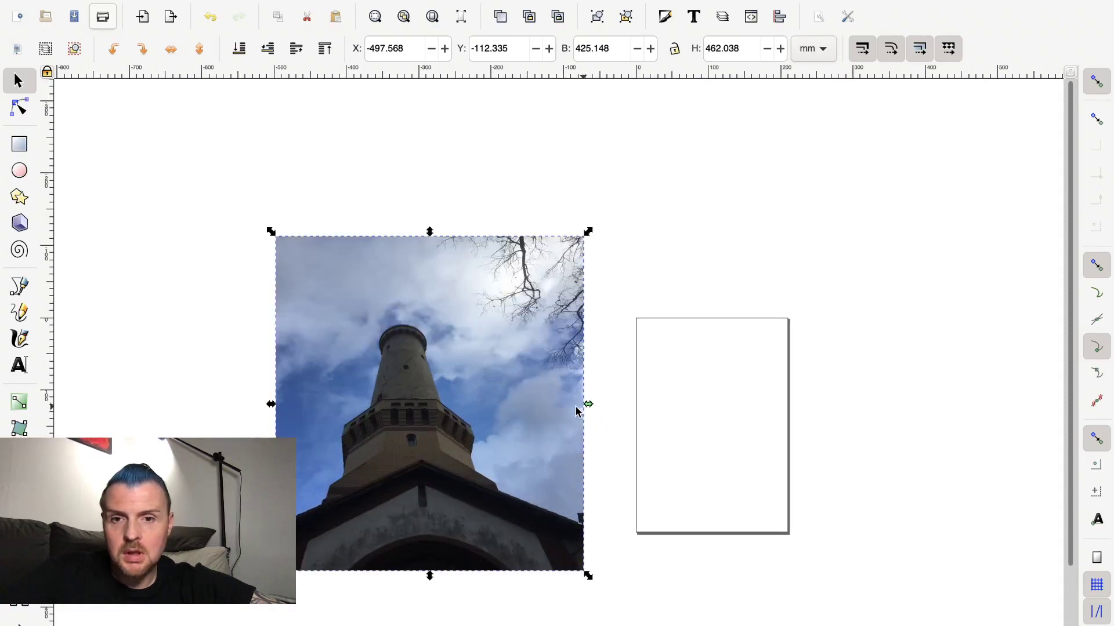
drag(587, 405, 552, 404)
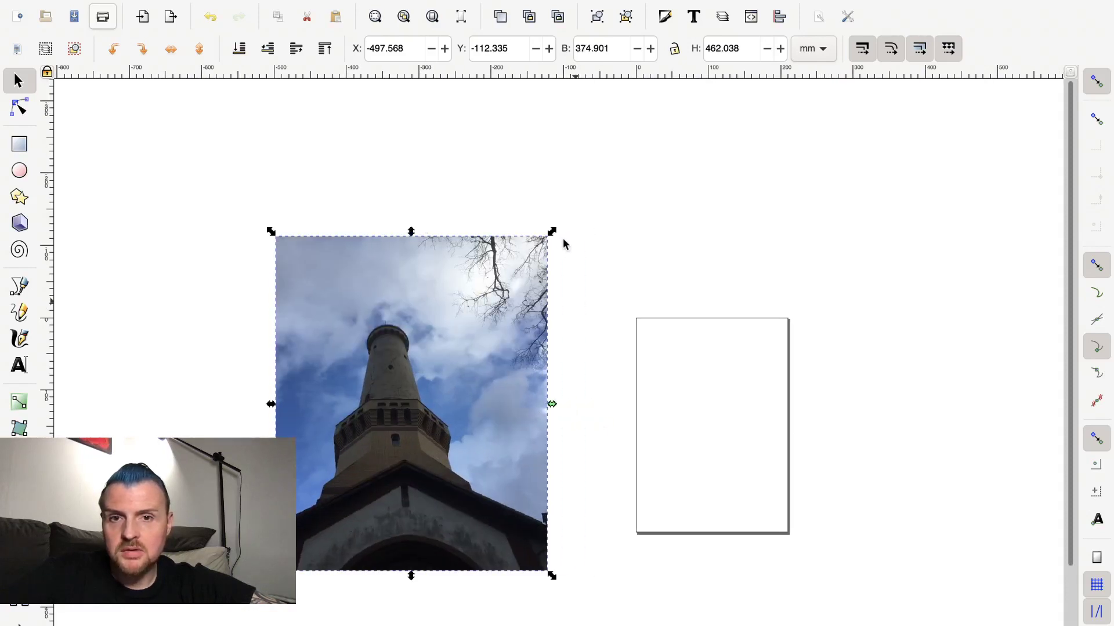
drag(552, 235, 548, 273)
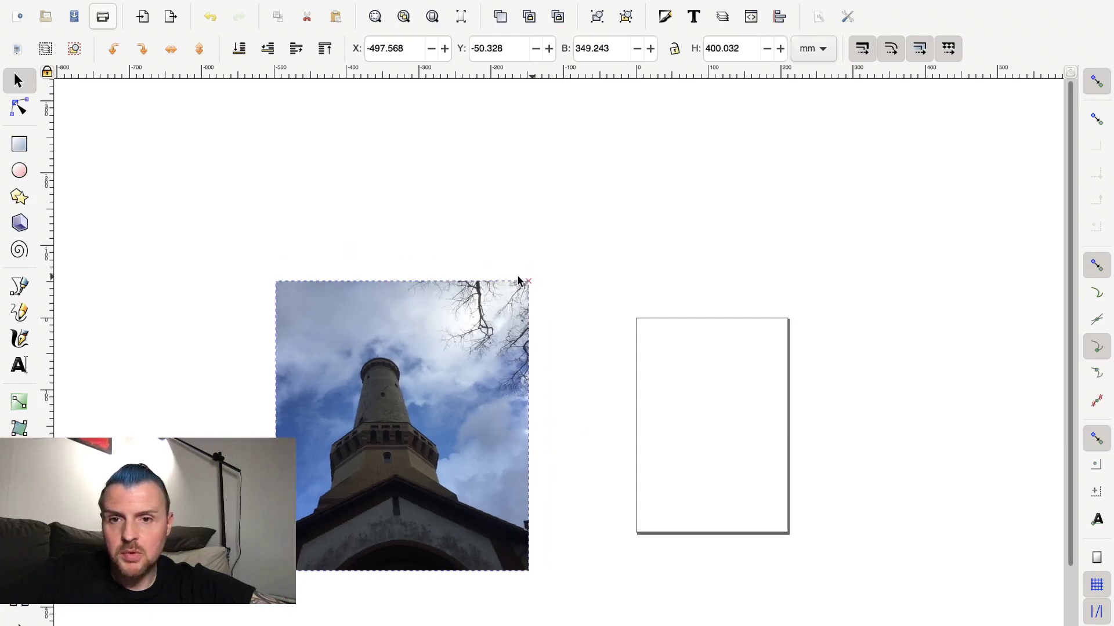
drag(547, 282, 518, 281)
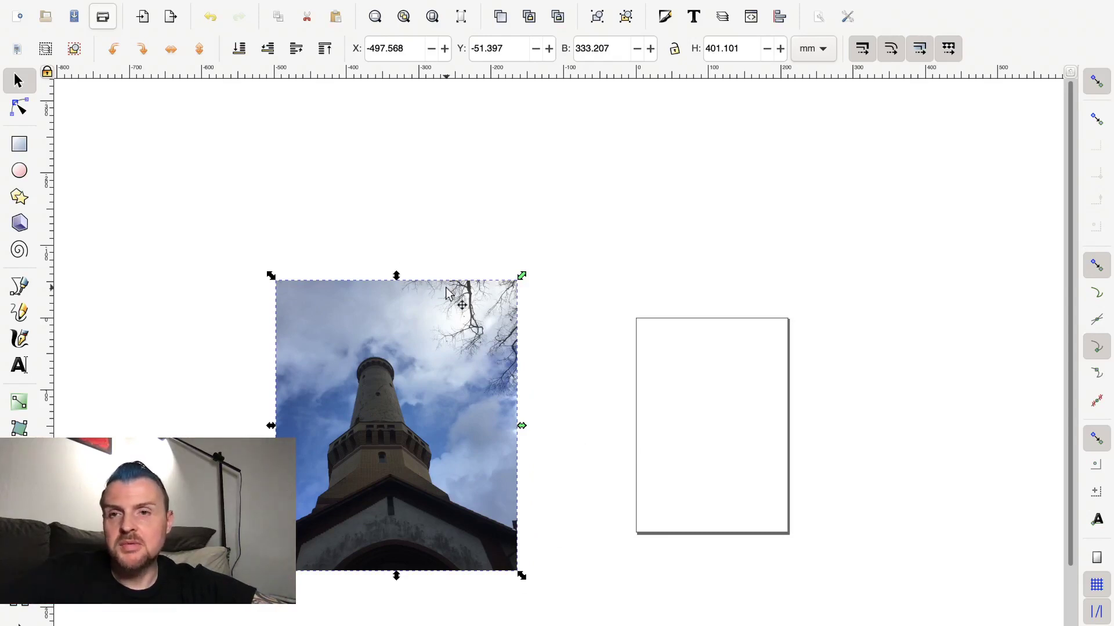
mouse_move(367, 9)
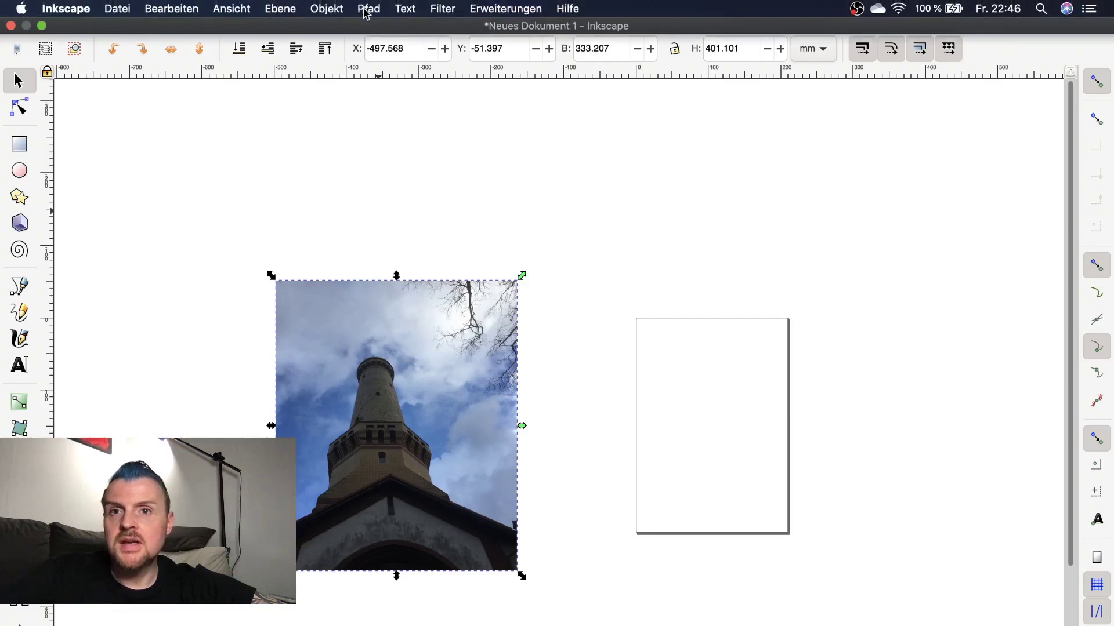
- Trace the photo with Bitmap nachzeichnen using Mehrere Scans in Graustufen mode
click(368, 10)
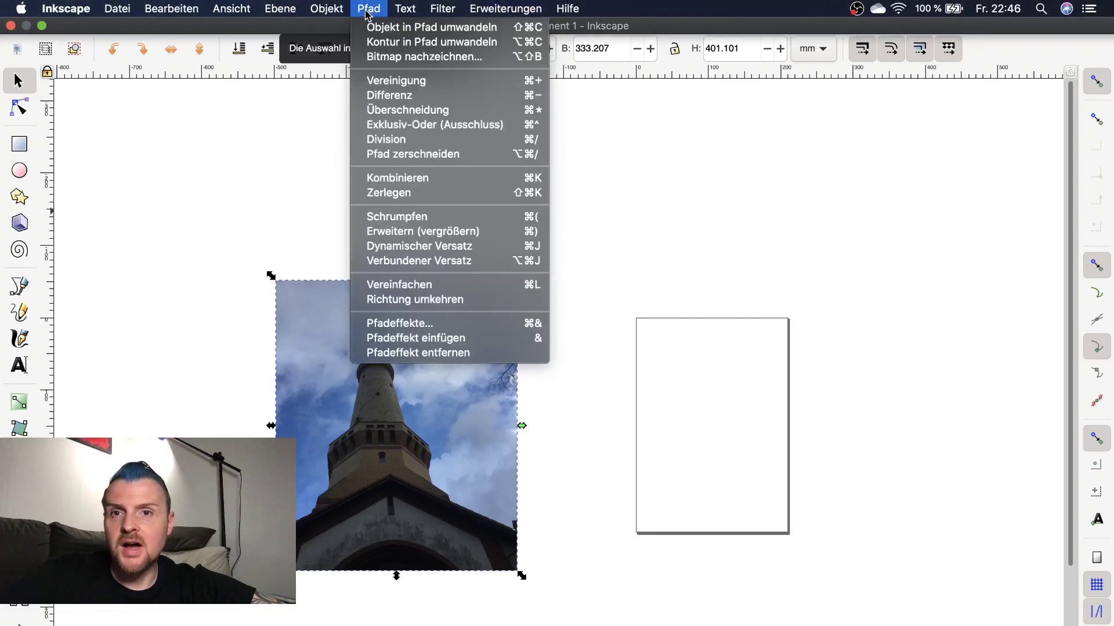
click(376, 58)
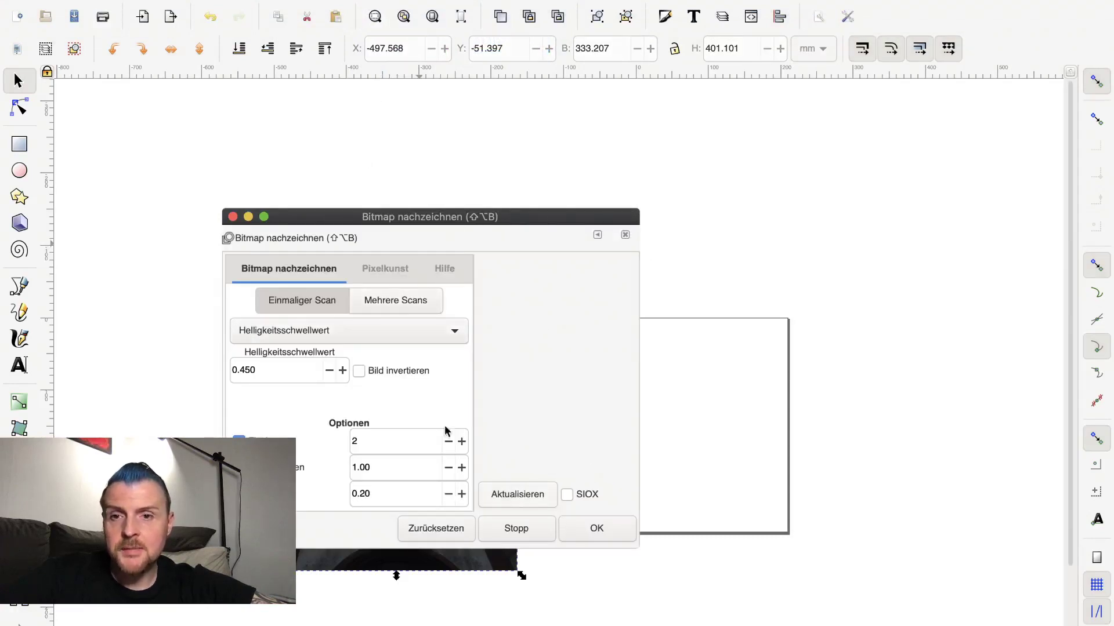
click(383, 304)
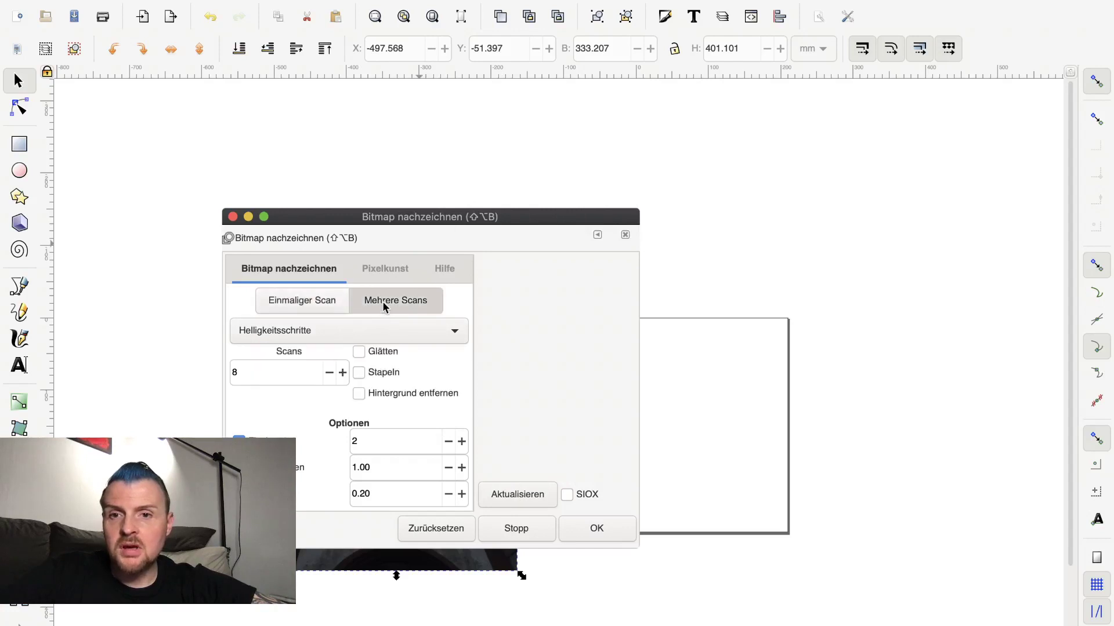
click(376, 331)
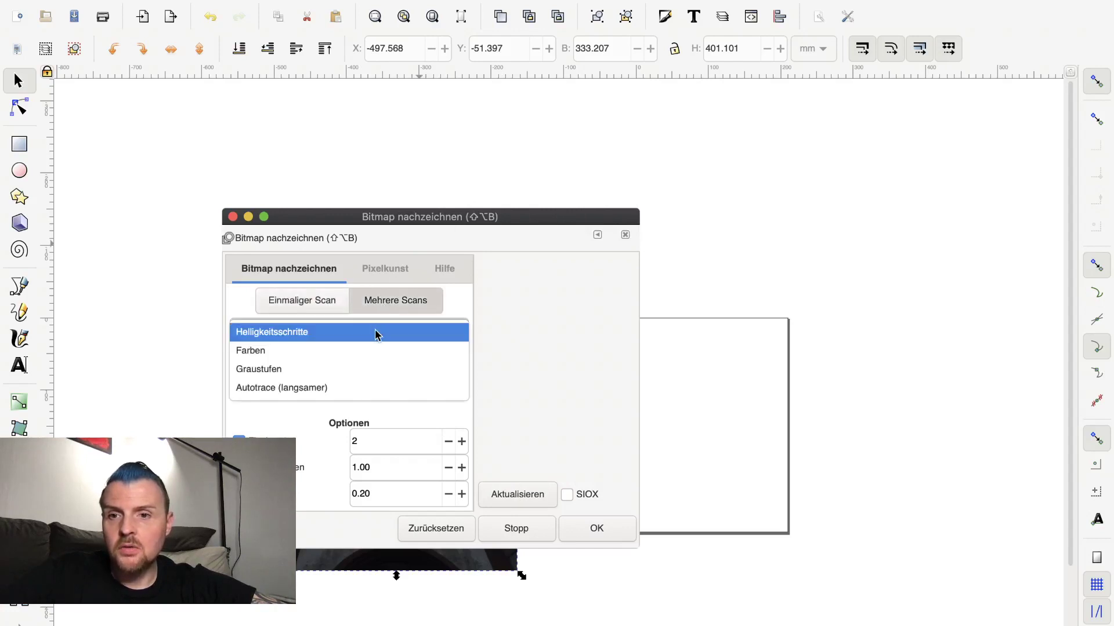
click(360, 367)
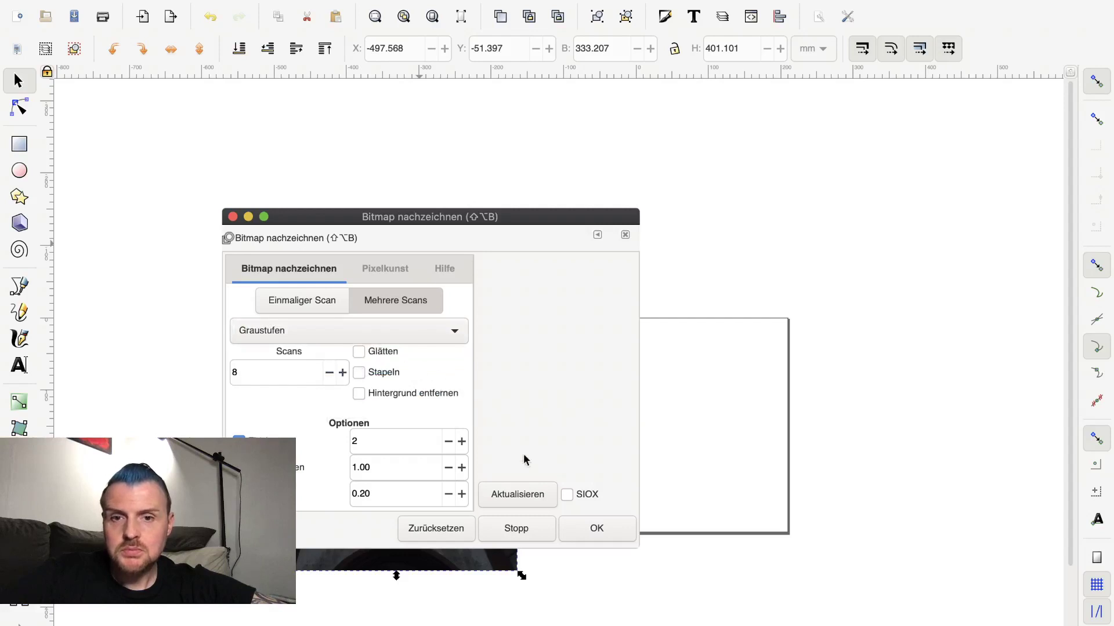
click(545, 495)
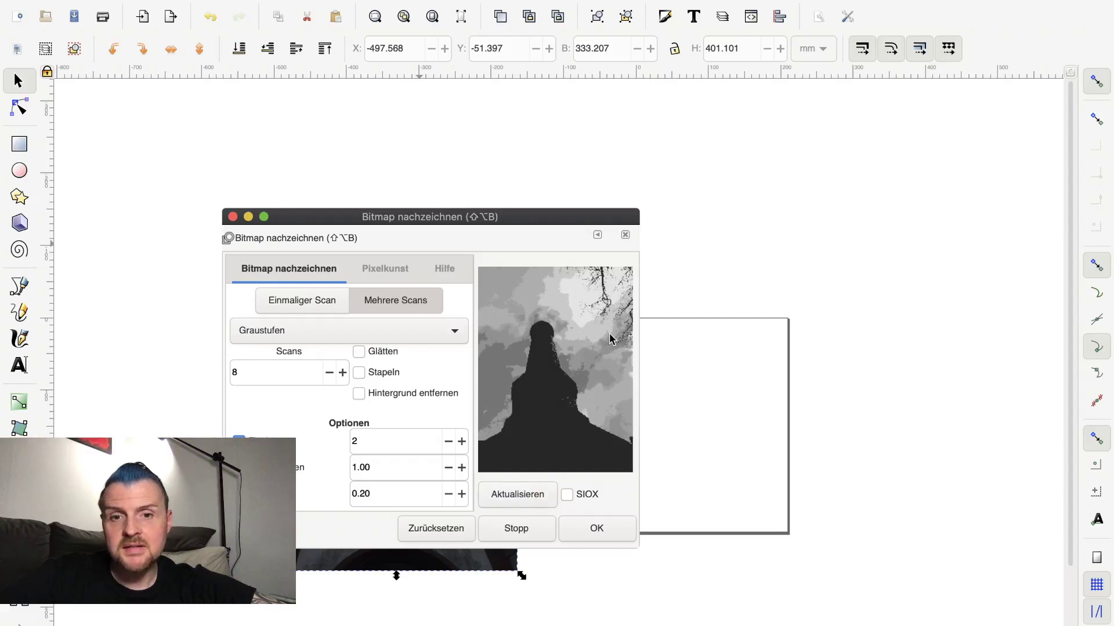
click(603, 532)
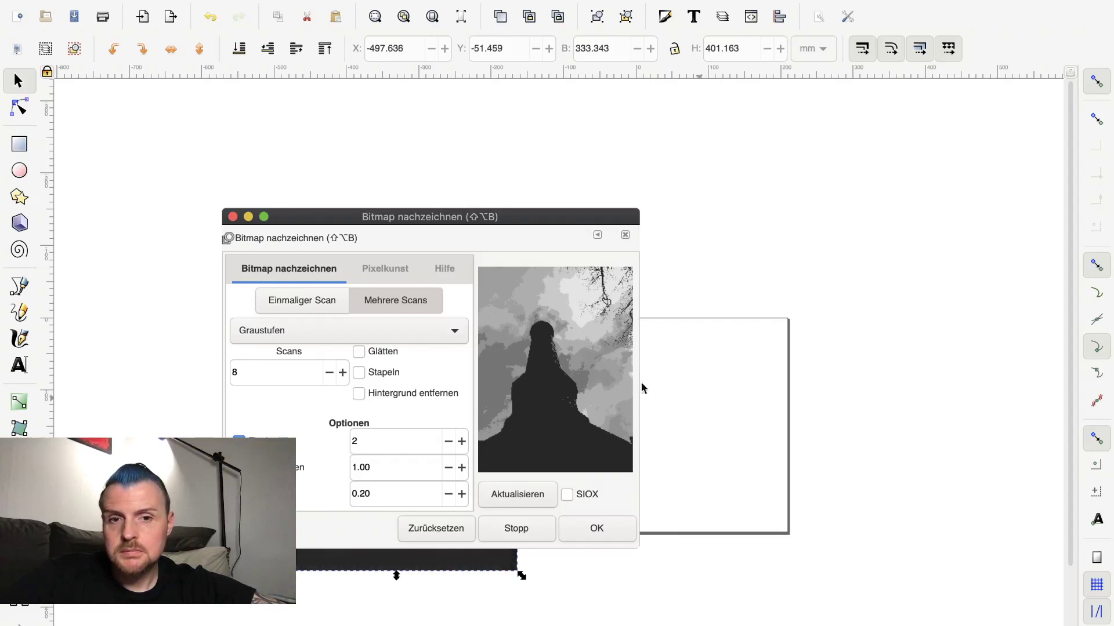
click(232, 217)
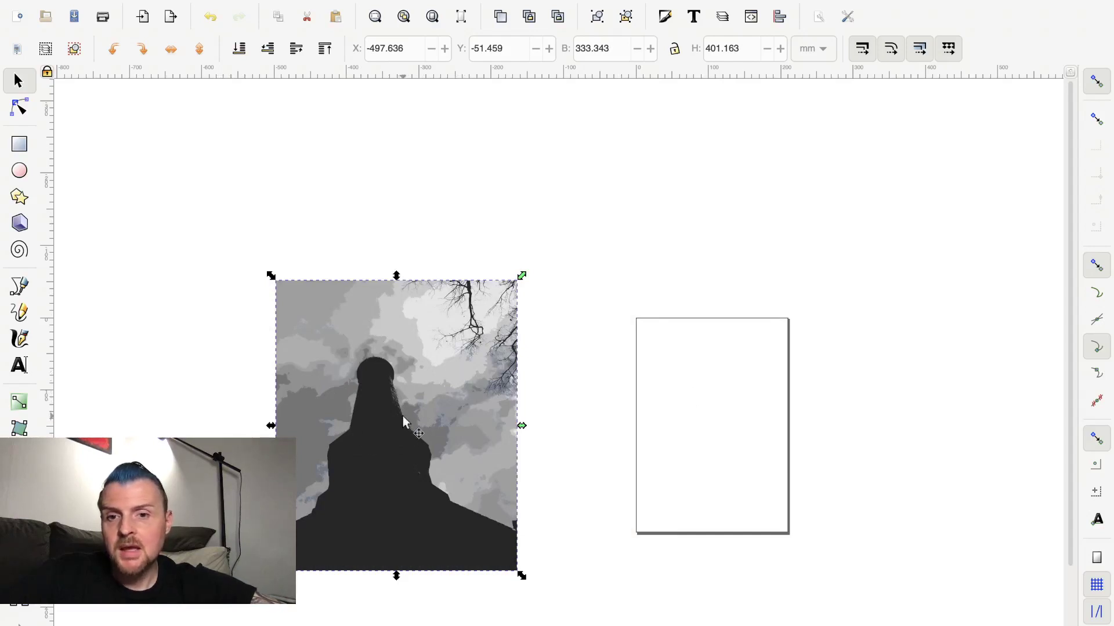
- Pull the traced image aside and delete the original colour photo
drag(375, 409, 708, 408)
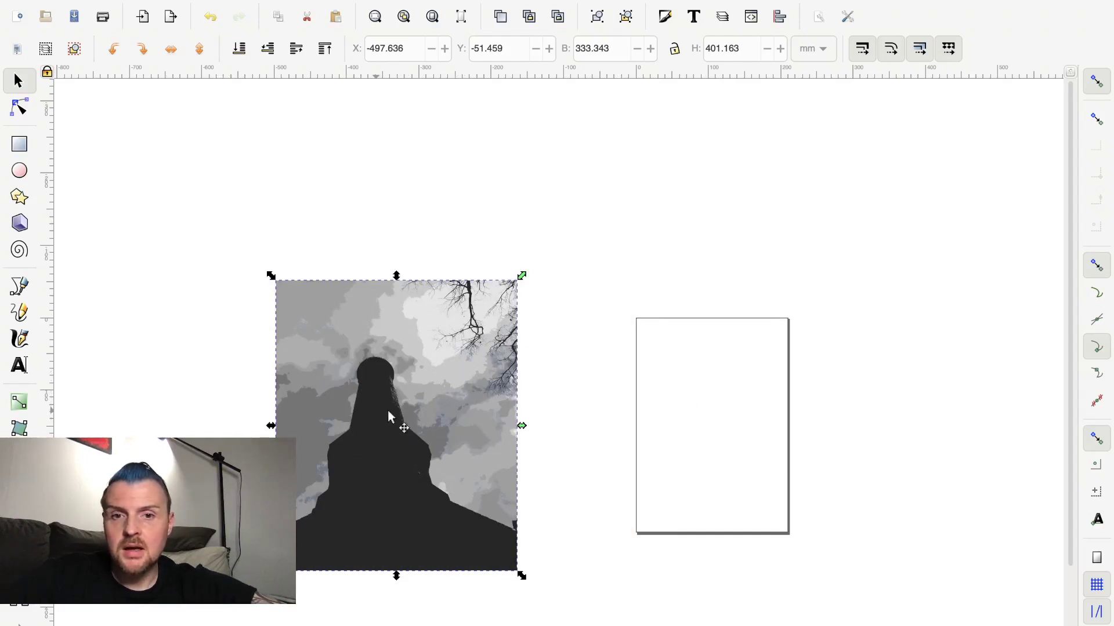
drag(753, 409, 780, 405)
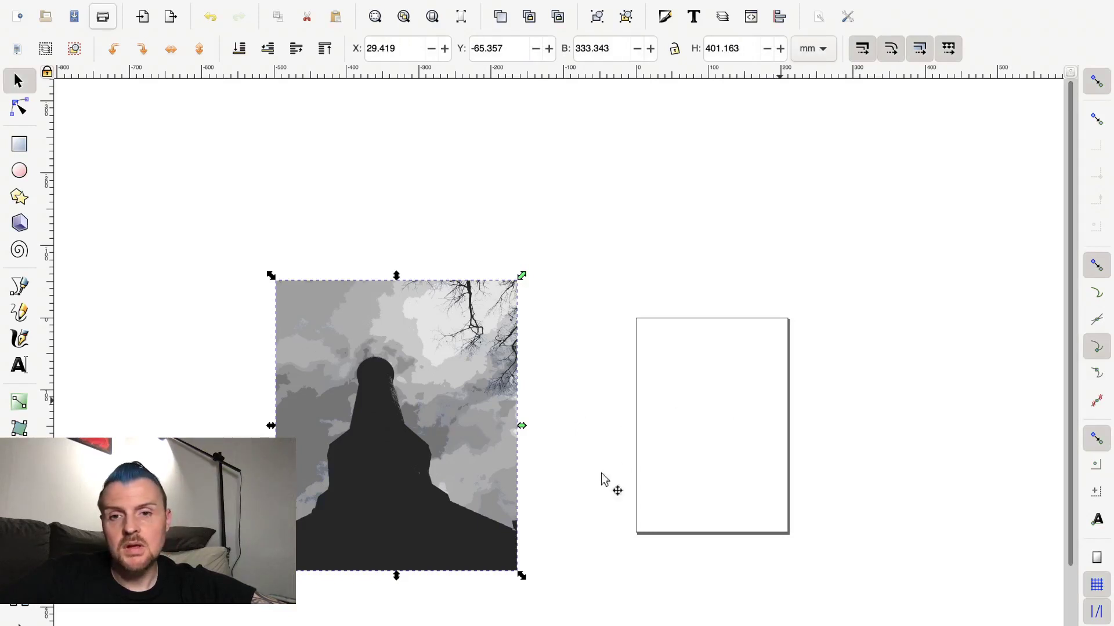
click(409, 404)
right_click(410, 405)
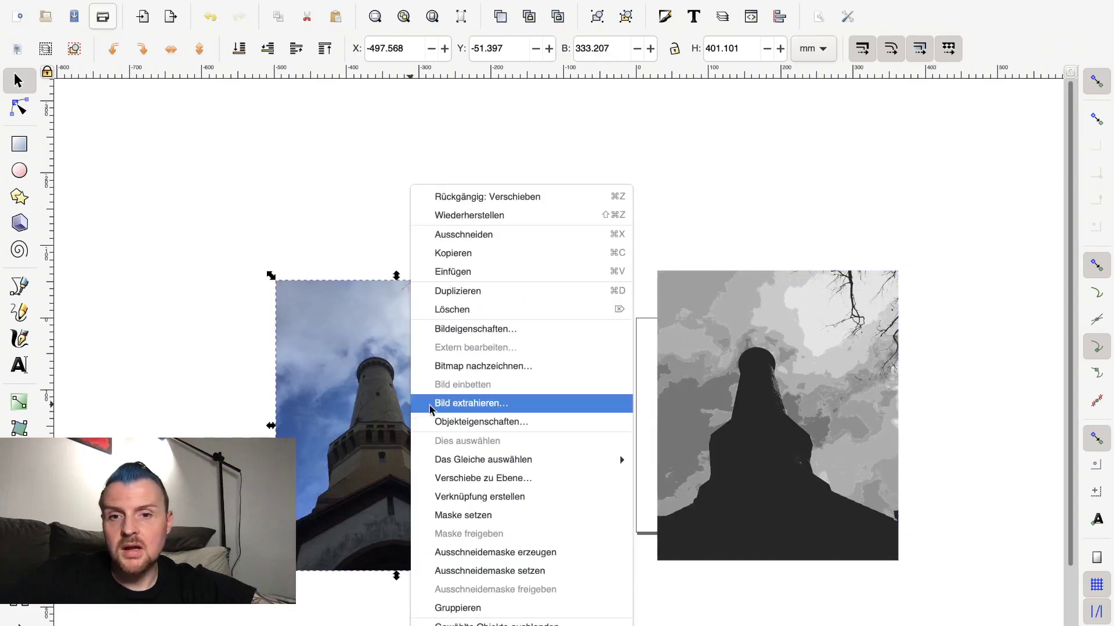
click(498, 313)
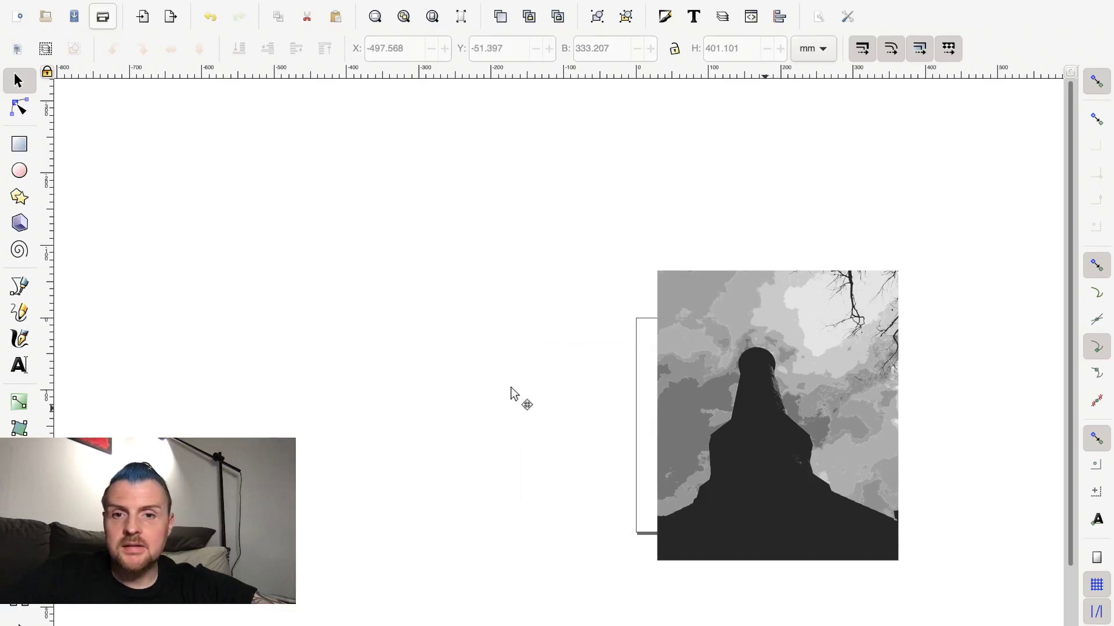
- Move the traced grey-tone image to the upper left of the canvas
click(458, 380)
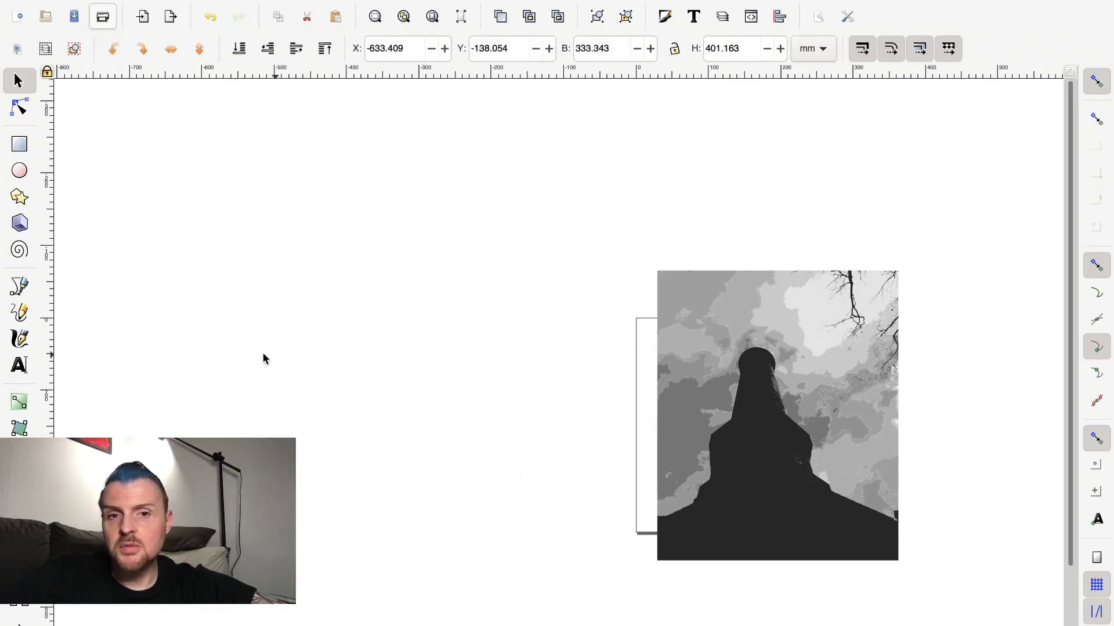
mouse_move(292, 365)
mouse_down()
mouse_move(260, 366)
mouse_move(161, 262)
mouse_up()
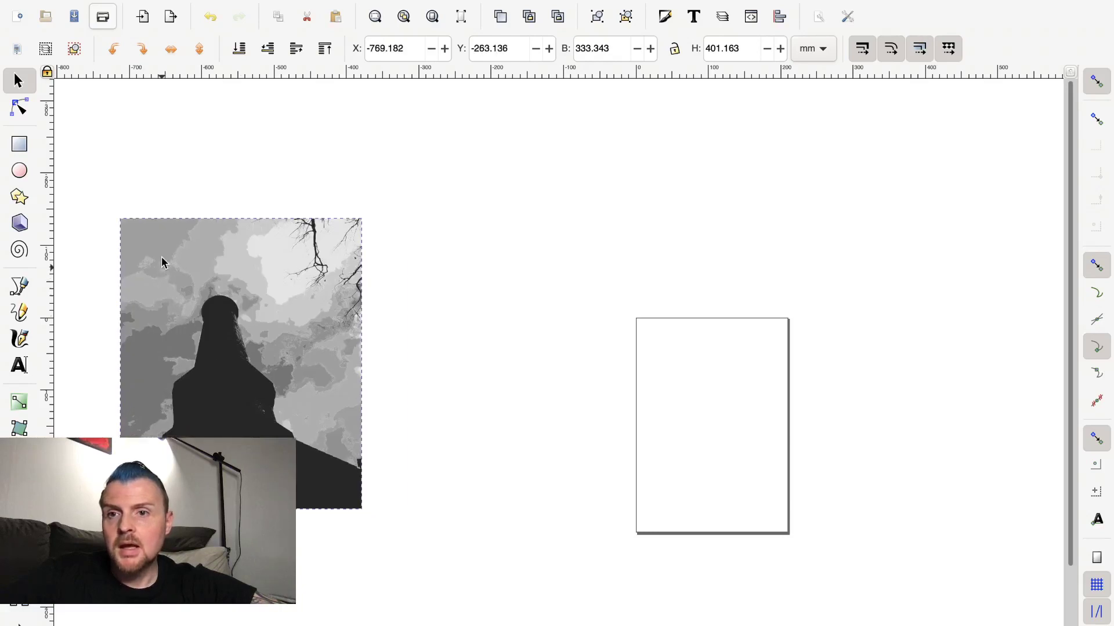
drag(162, 255, 177, 278)
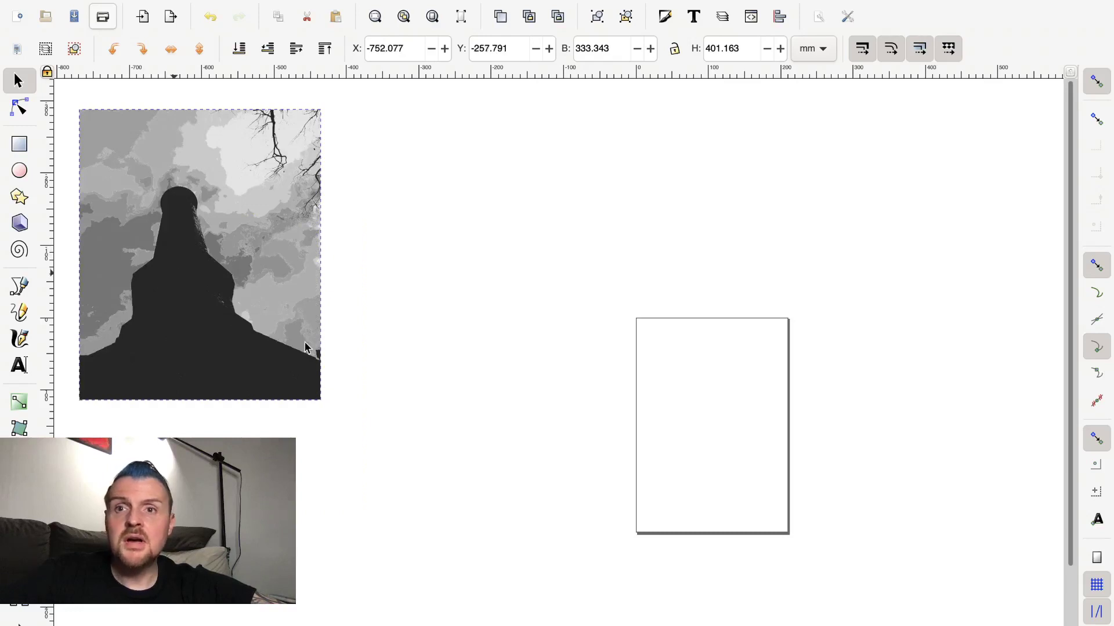
drag(304, 342, 305, 343)
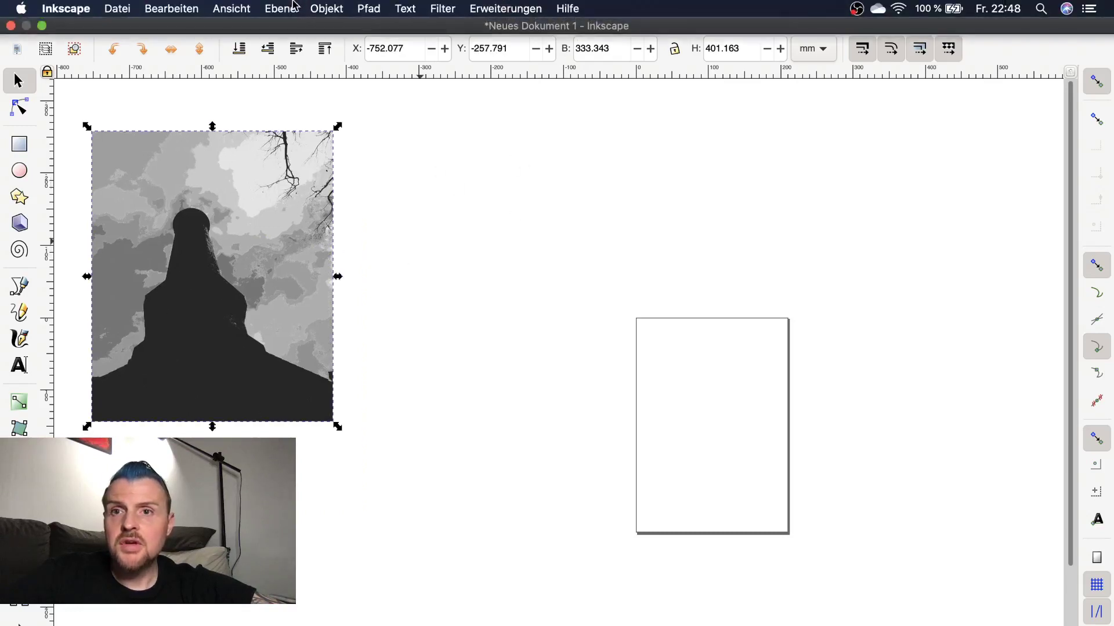
- Ungroup the traced image into its separate tone layers
click(320, 9)
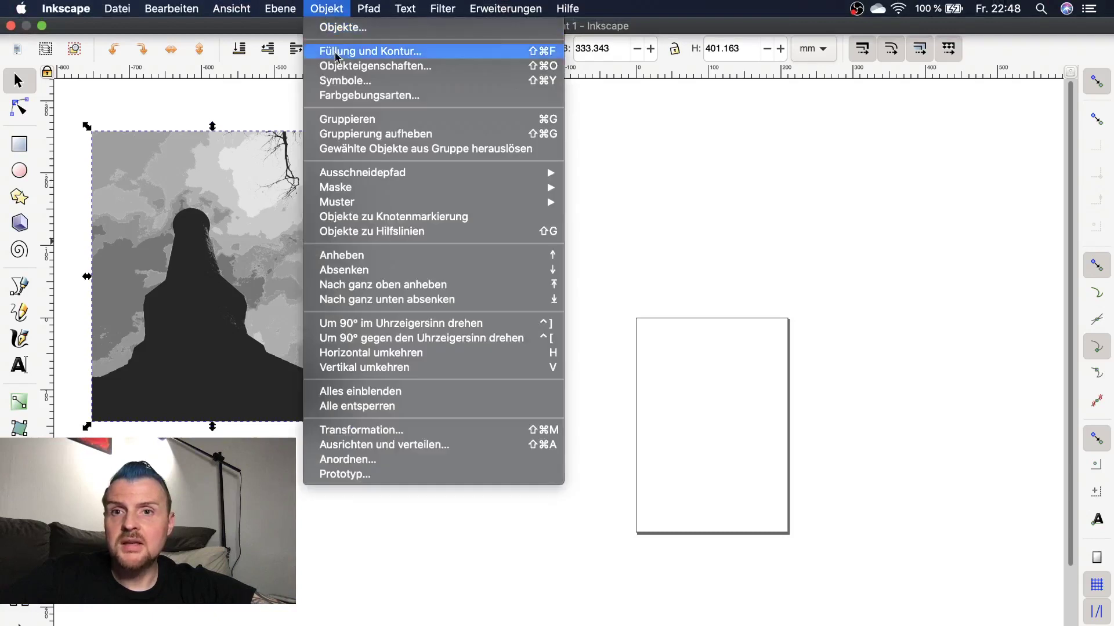
click(361, 134)
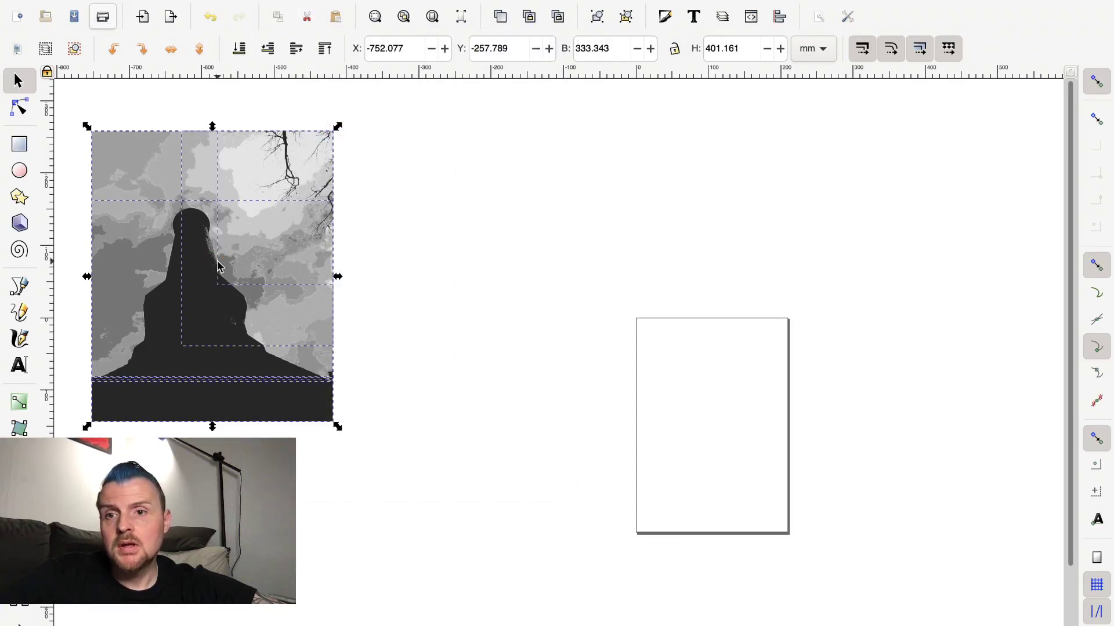
drag(226, 254, 650, 168)
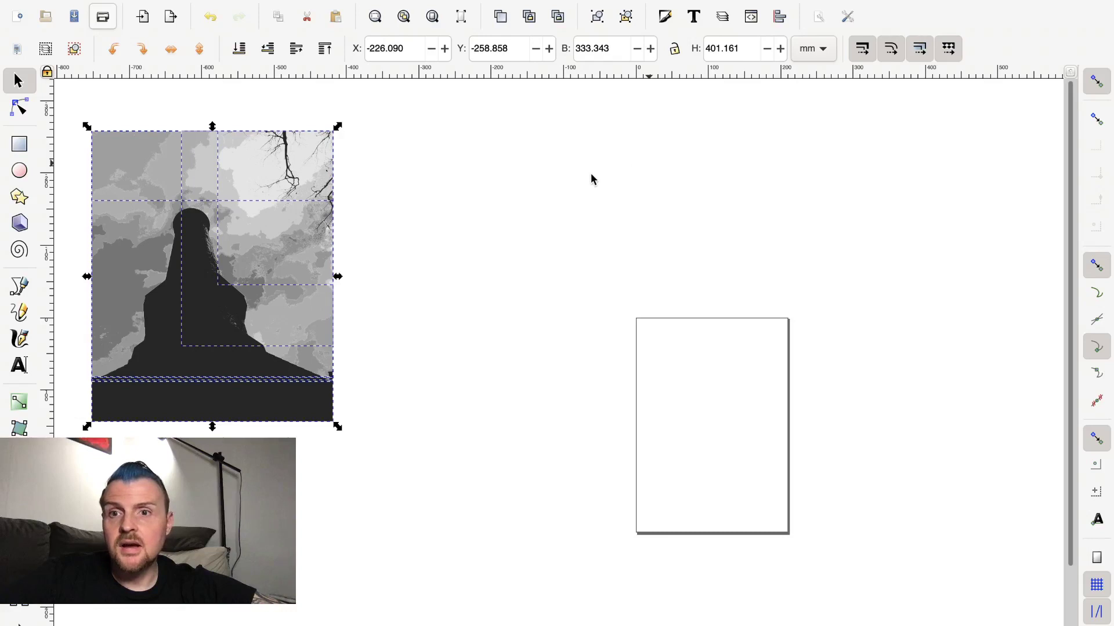
drag(571, 184, 121, 179)
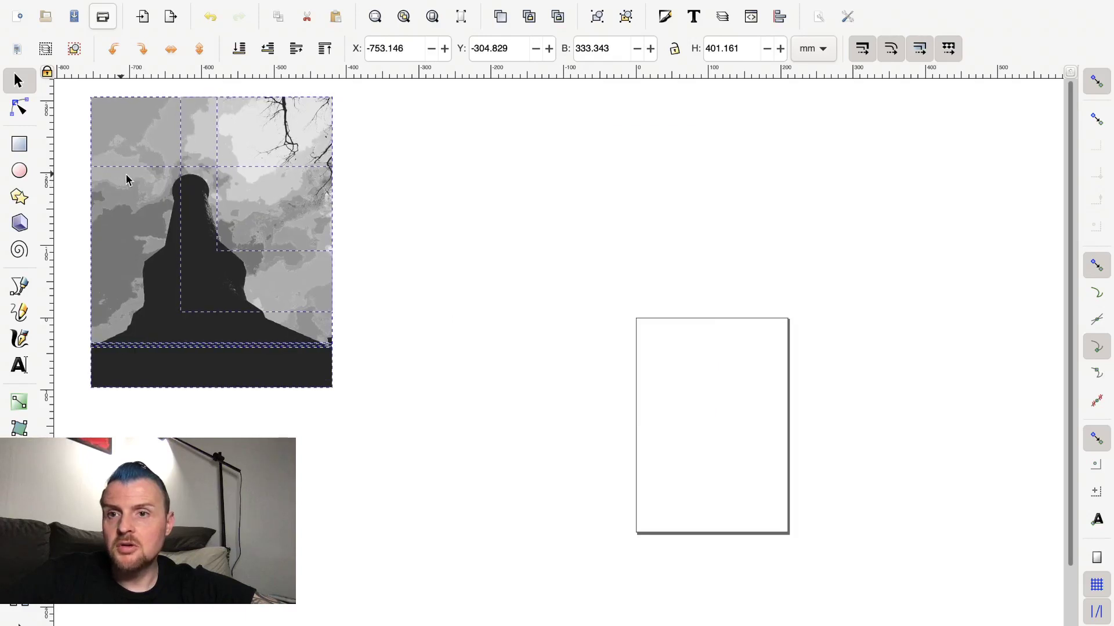
key(Escape)
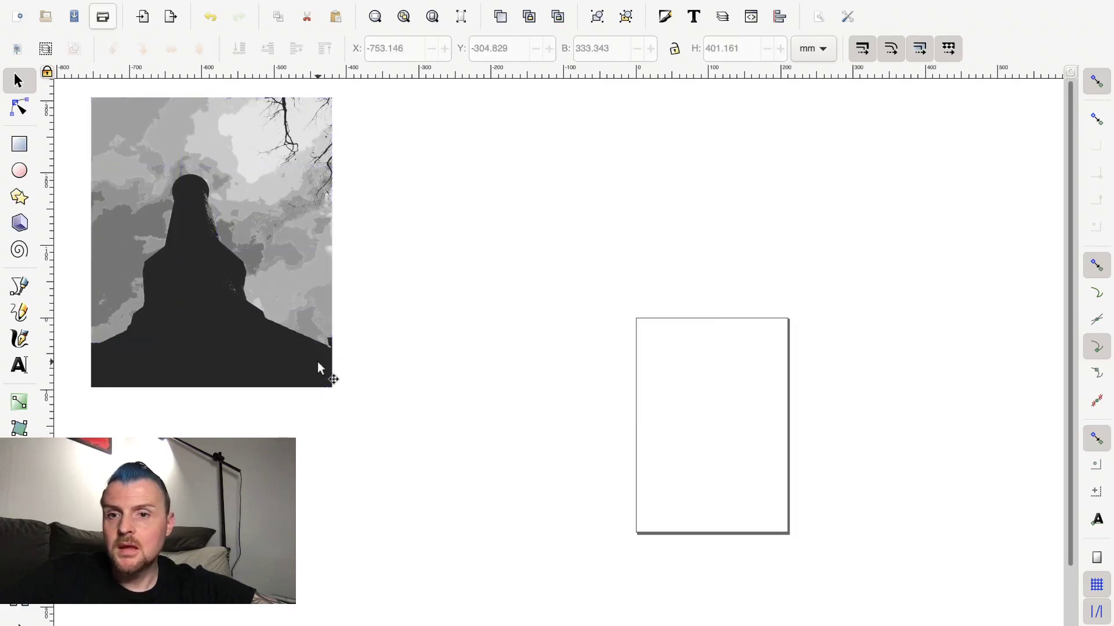
- Spread the tone layers across the canvas, leaving the black tower silhouette alone
drag(291, 325, 917, 249)
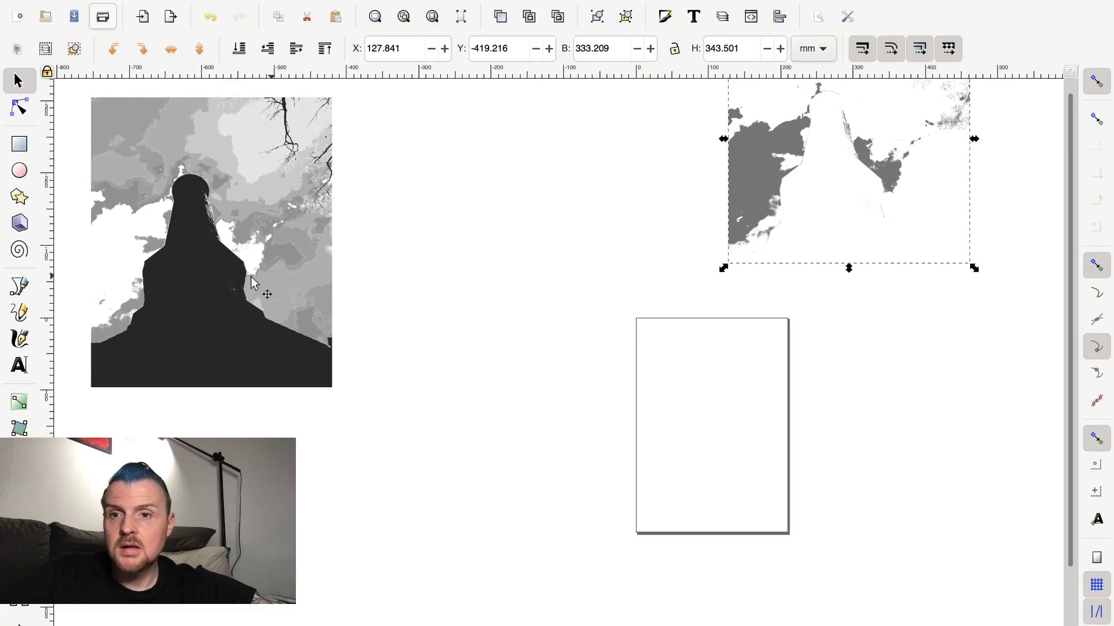
mouse_move(257, 282)
mouse_down()
mouse_move(655, 239)
mouse_move(509, 264)
mouse_up()
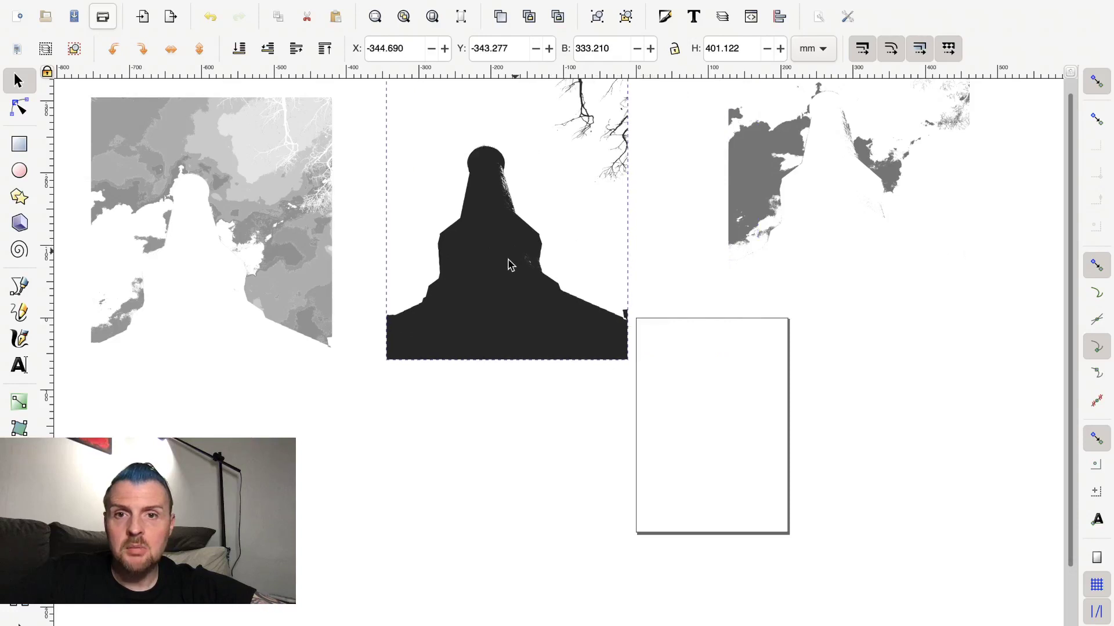
drag(510, 263, 280, 257)
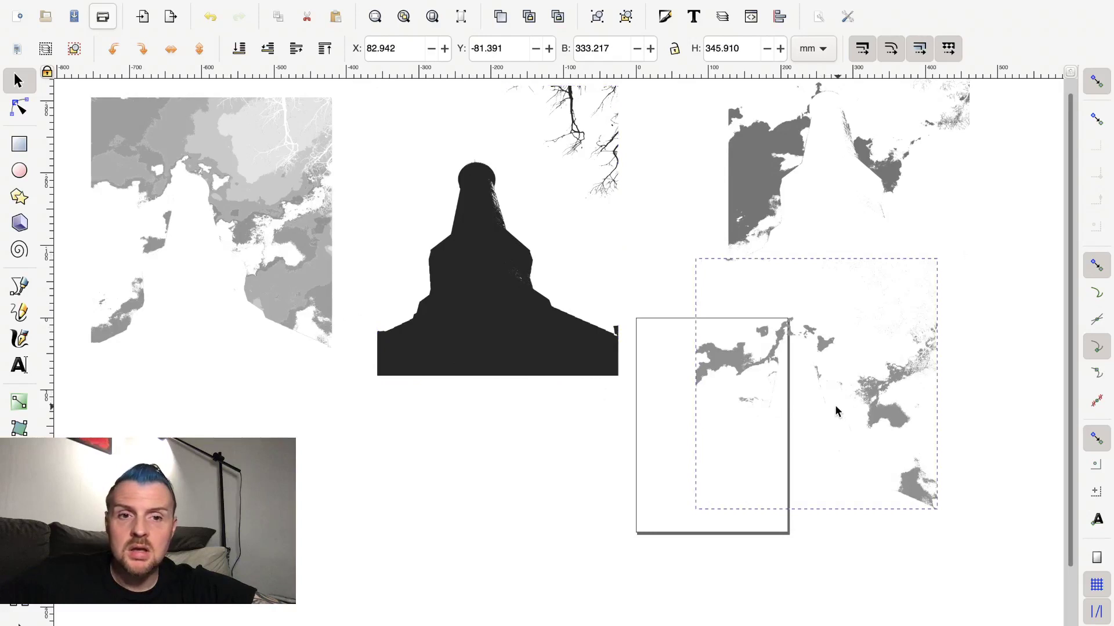
click(835, 411)
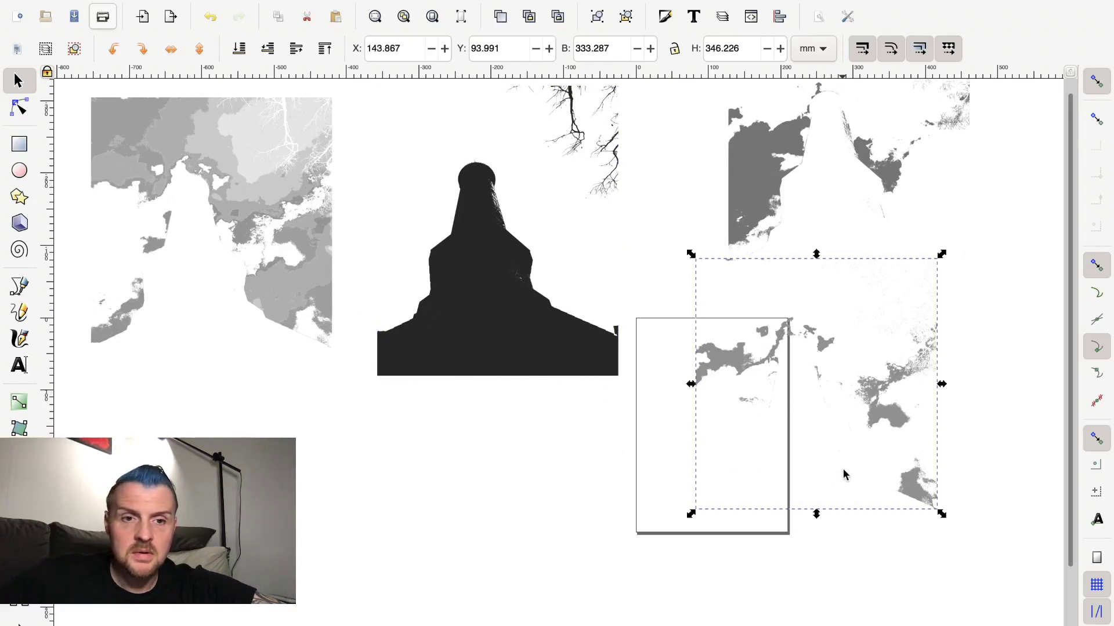
click(240, 177)
drag(240, 177, 931, 401)
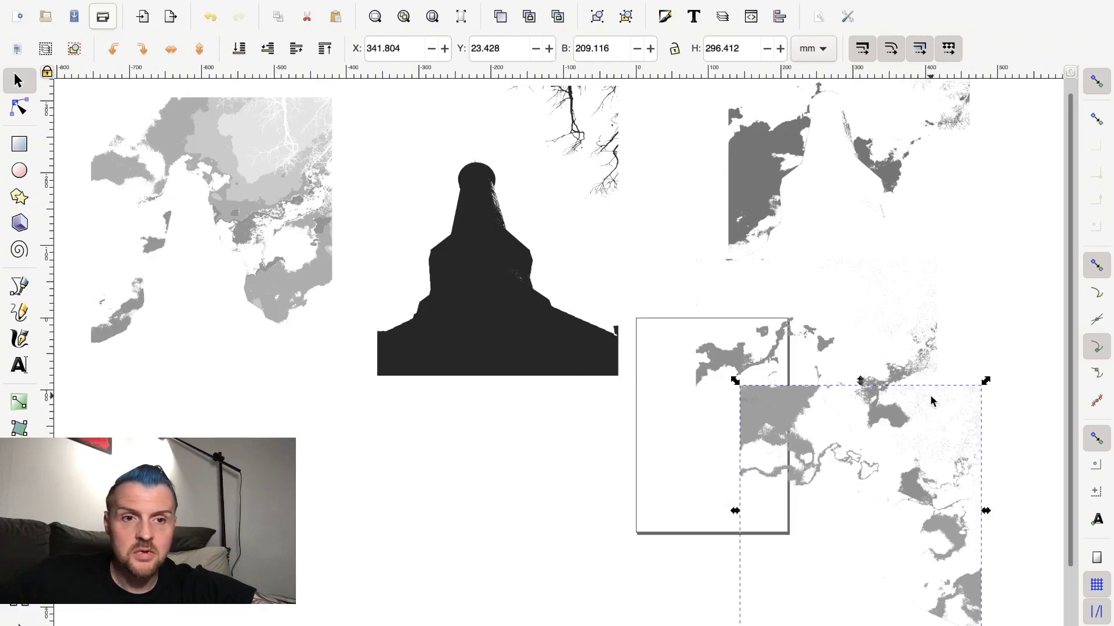
drag(928, 390, 921, 385)
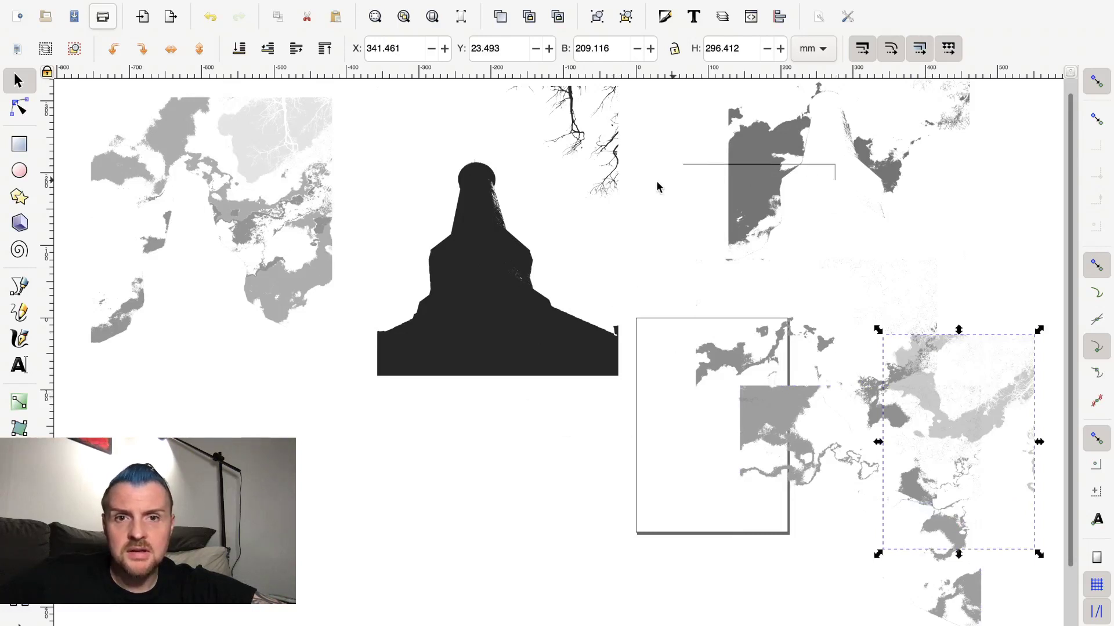
drag(835, 165, 659, 185)
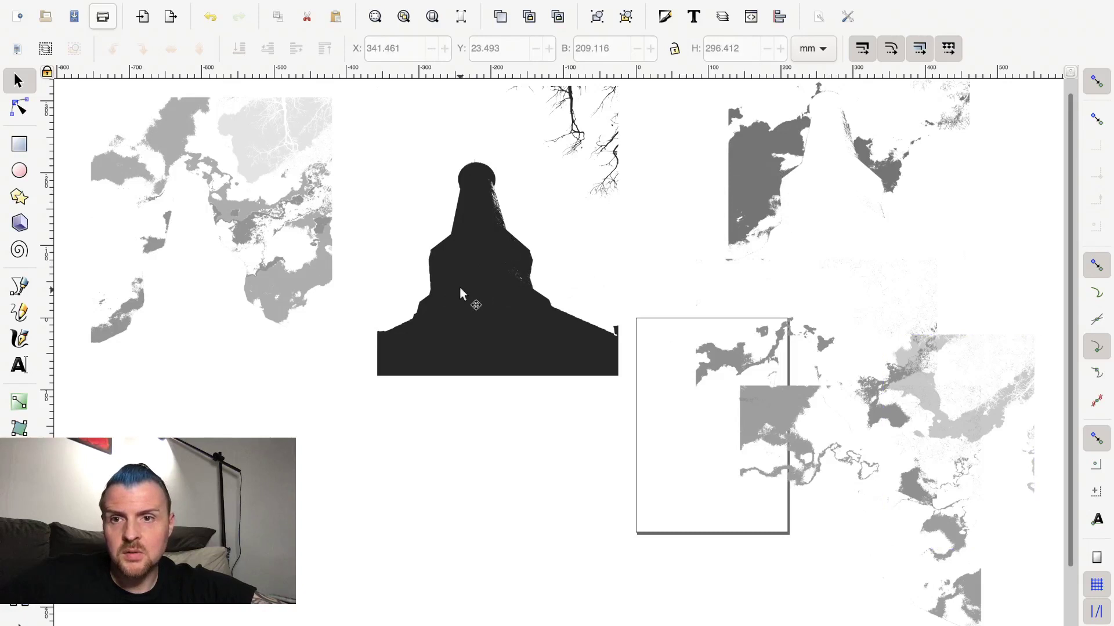
drag(221, 411, 199, 92)
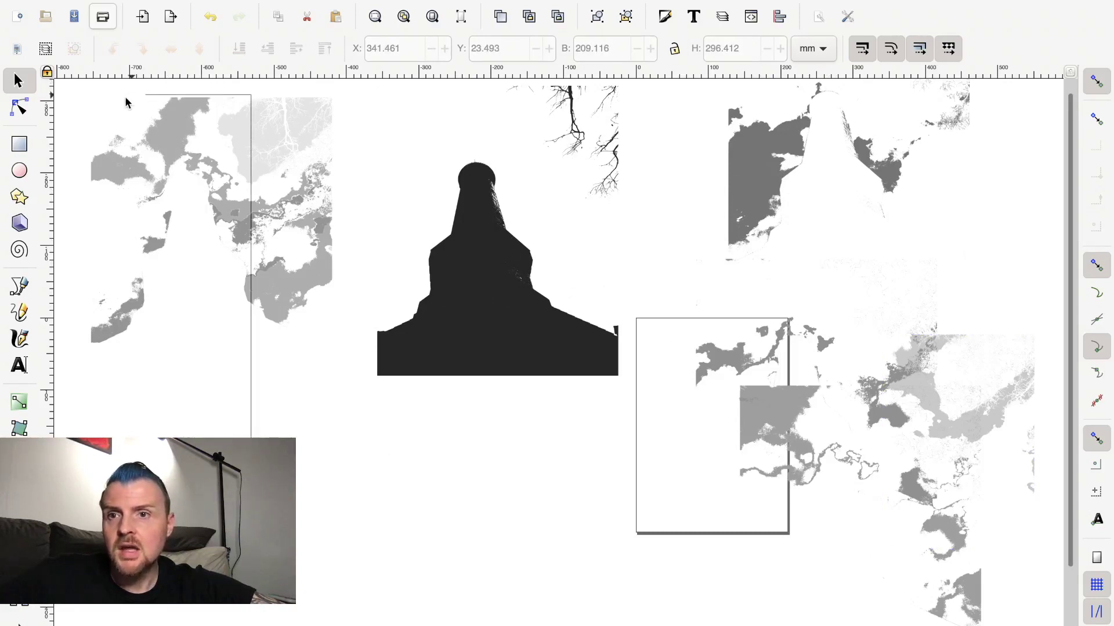
drag(199, 92, 137, 127)
- Delete the pale grey map layers lying on the left side of the canvas
right_click(151, 129)
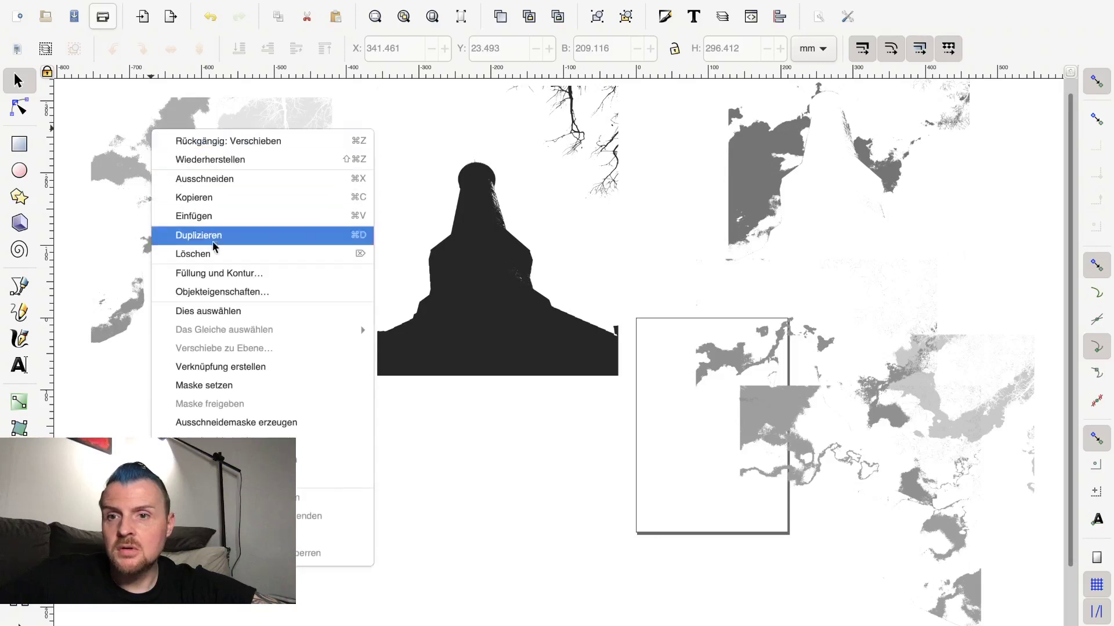
click(220, 259)
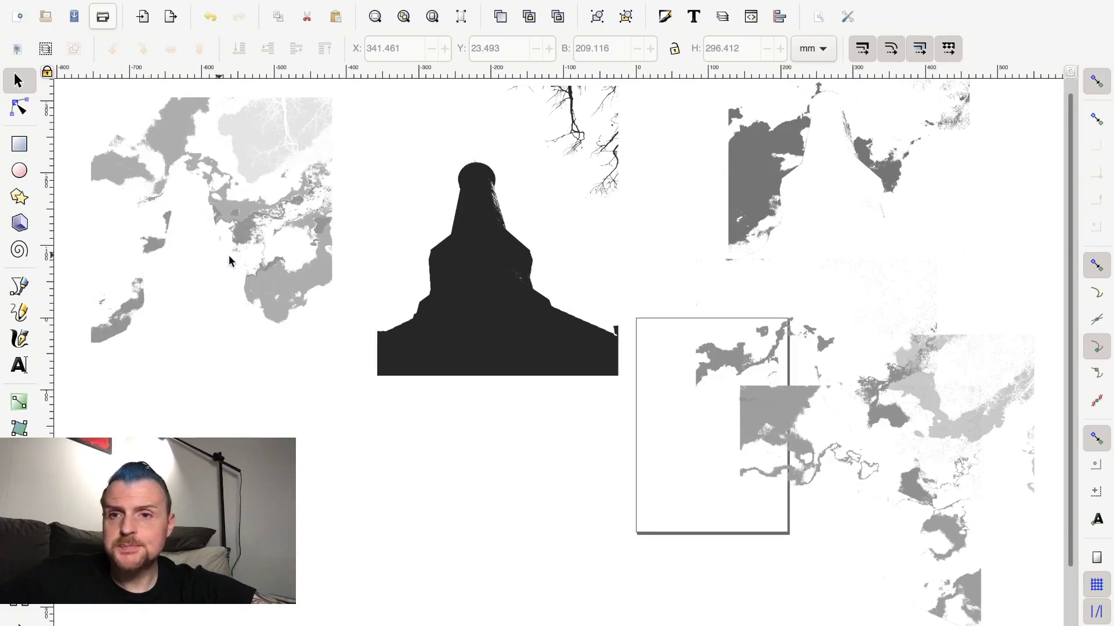
right_click(284, 296)
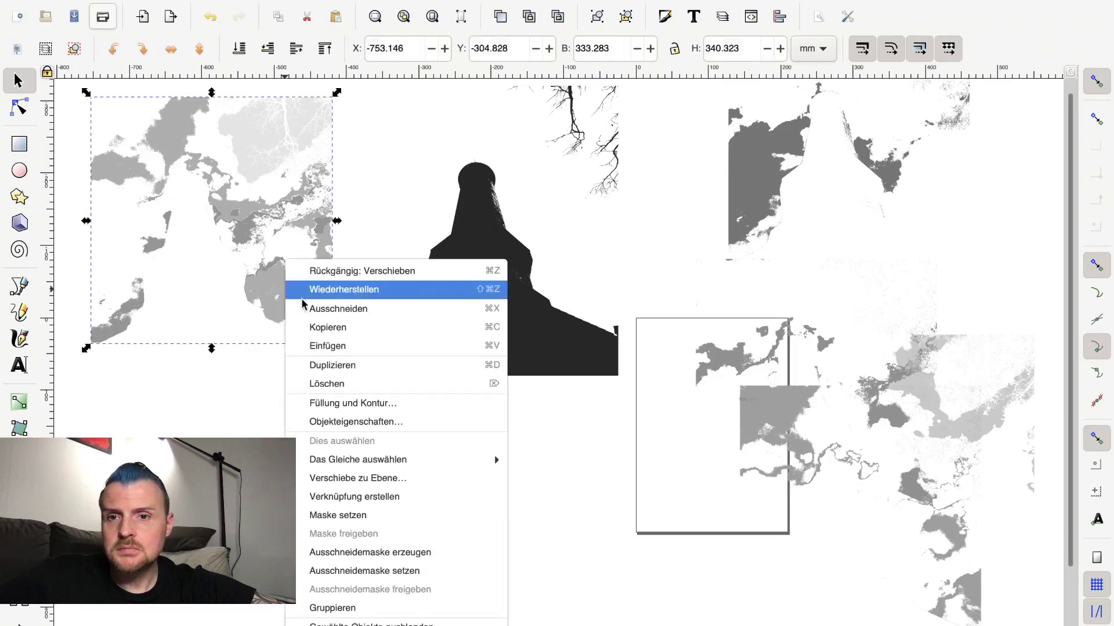
click(319, 383)
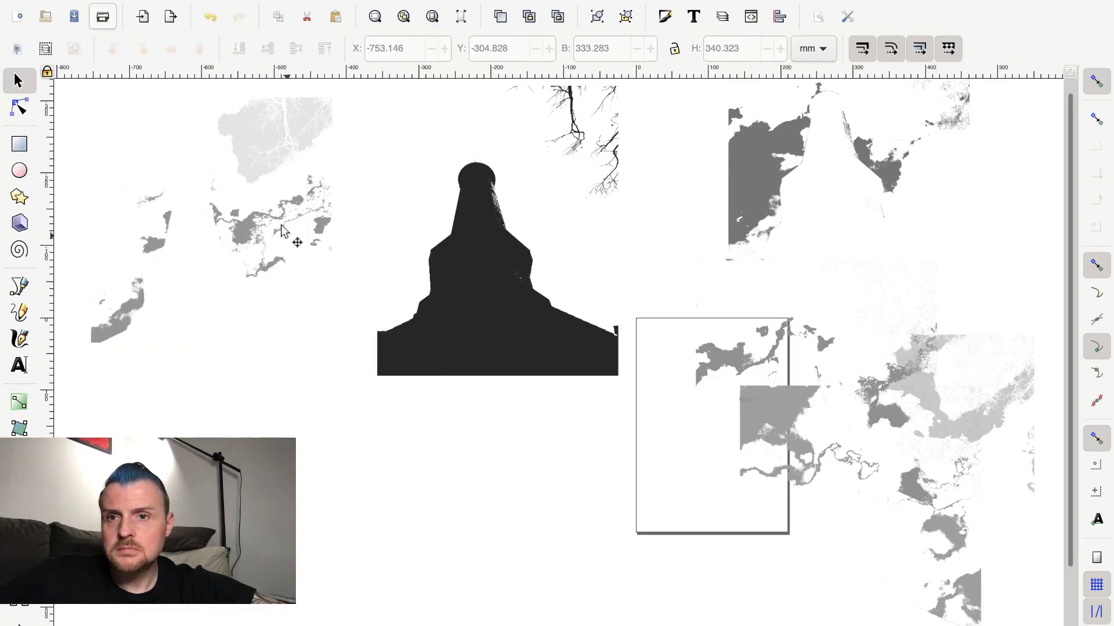
right_click(281, 227)
click(301, 352)
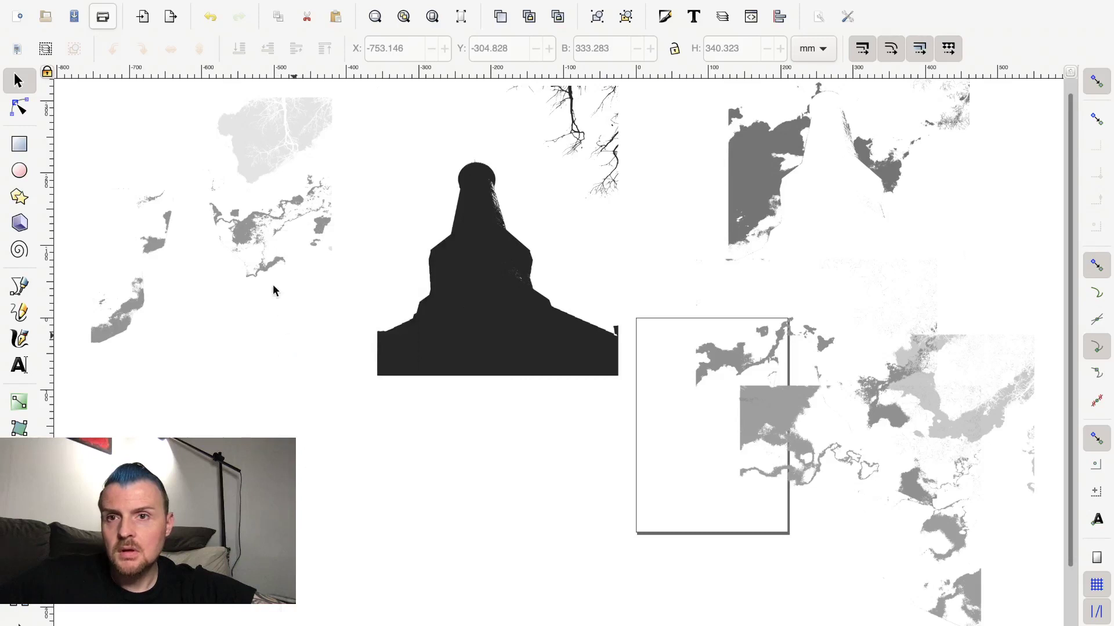
right_click(256, 230)
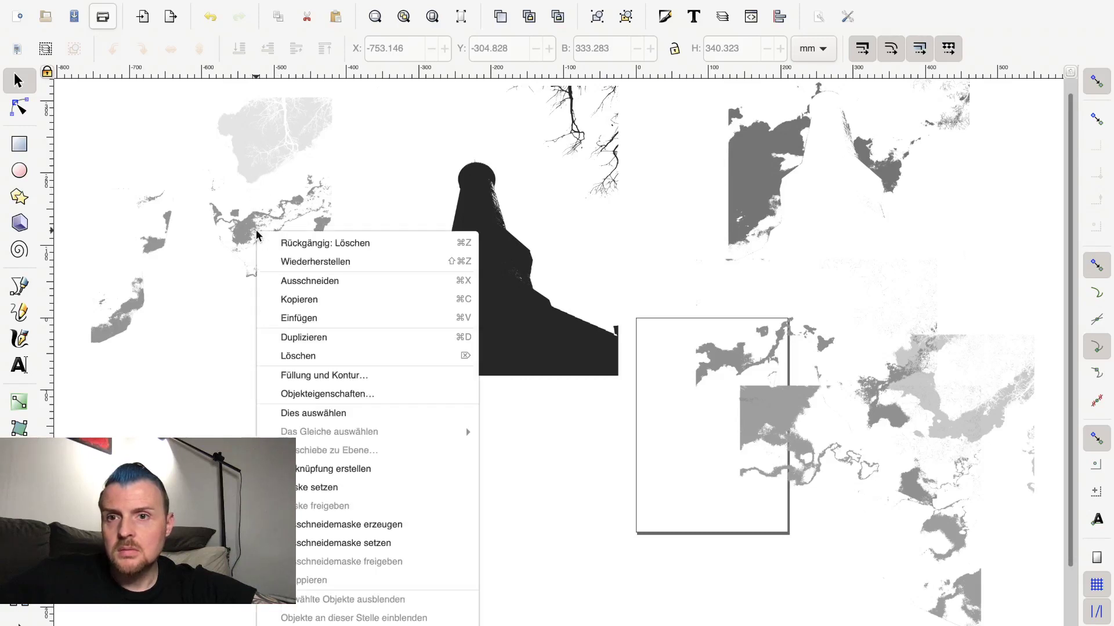
click(283, 355)
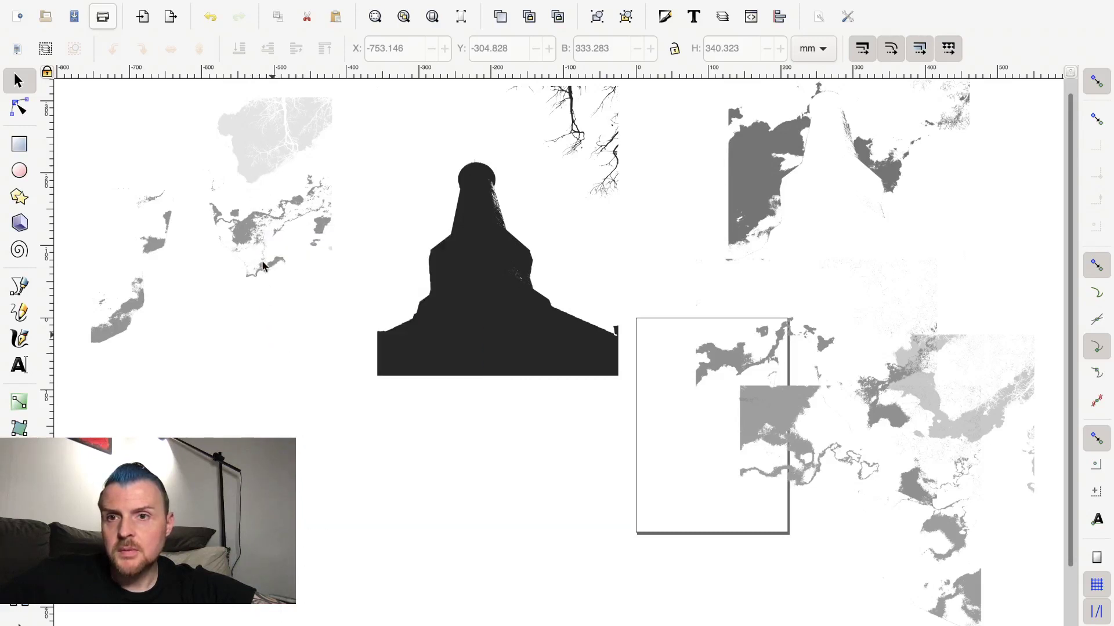
click(255, 231)
right_click(255, 231)
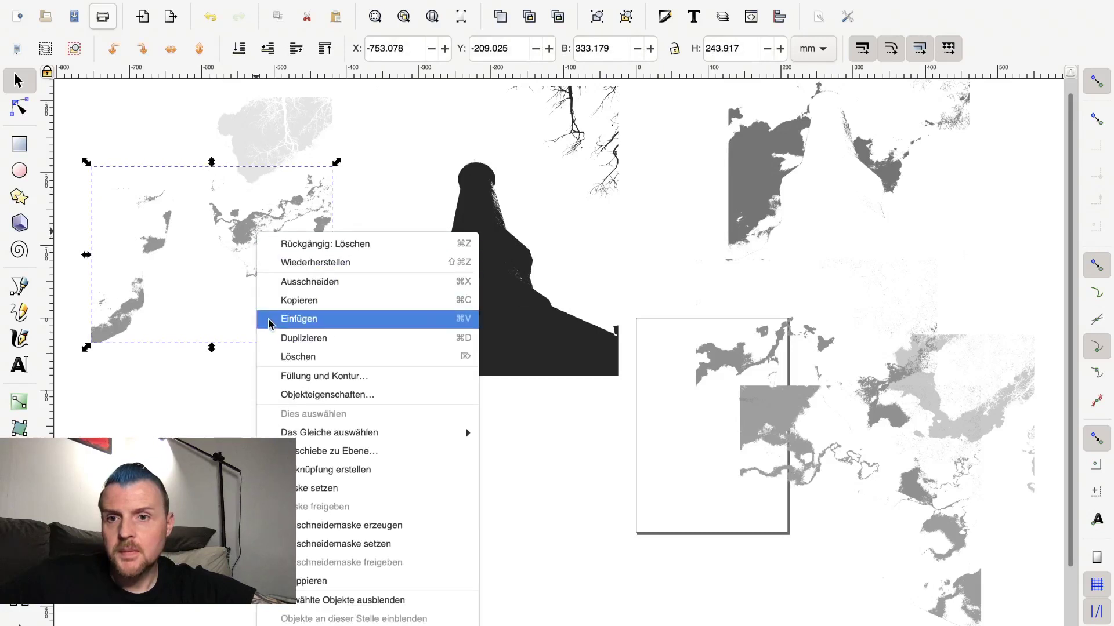
click(279, 356)
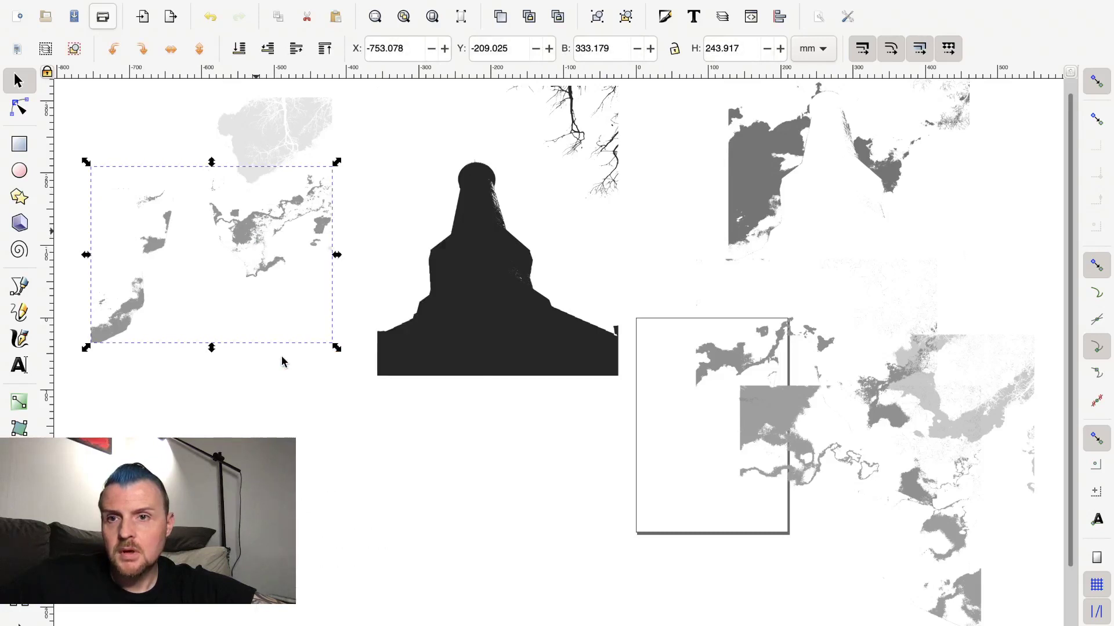
click(261, 165)
right_click(261, 165)
click(280, 280)
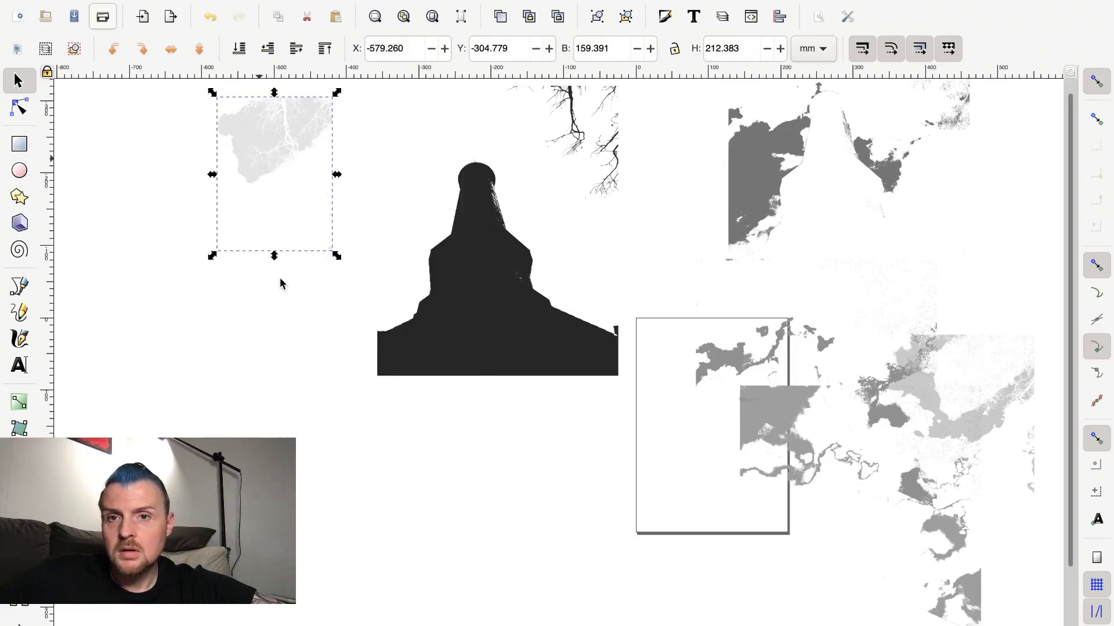
- Delete the large map trace fragments at the bottom right of the page
right_click(847, 411)
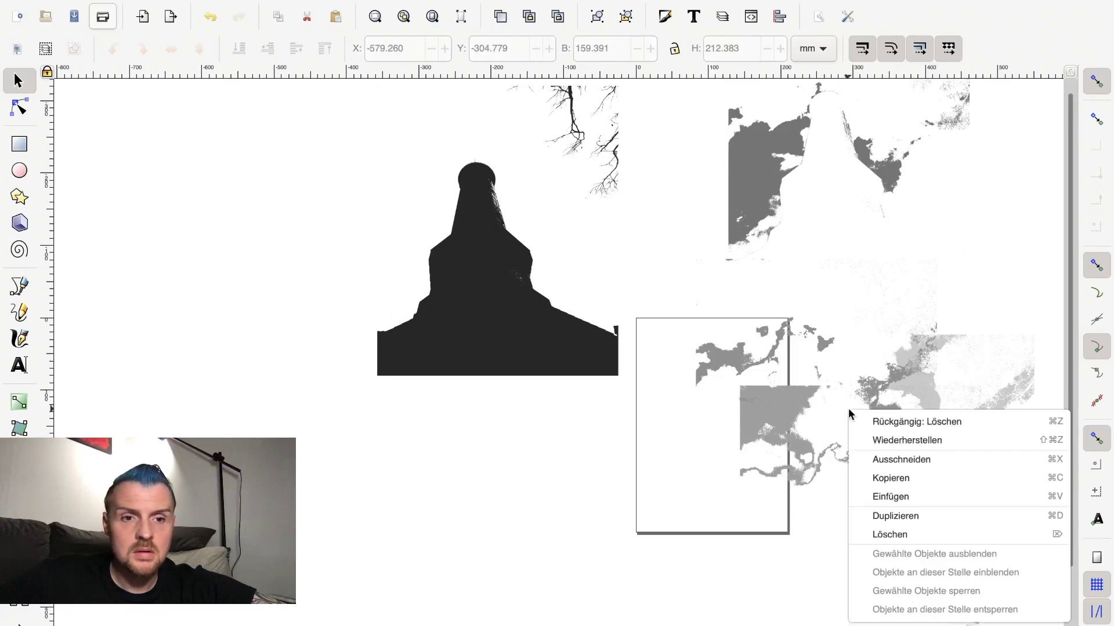
click(898, 534)
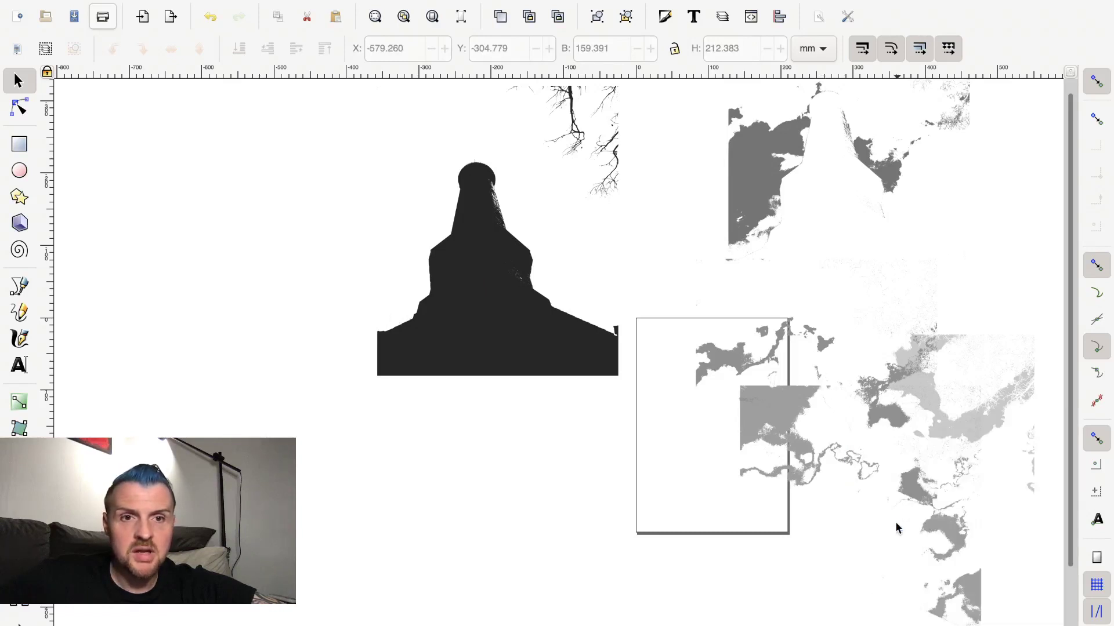
right_click(883, 434)
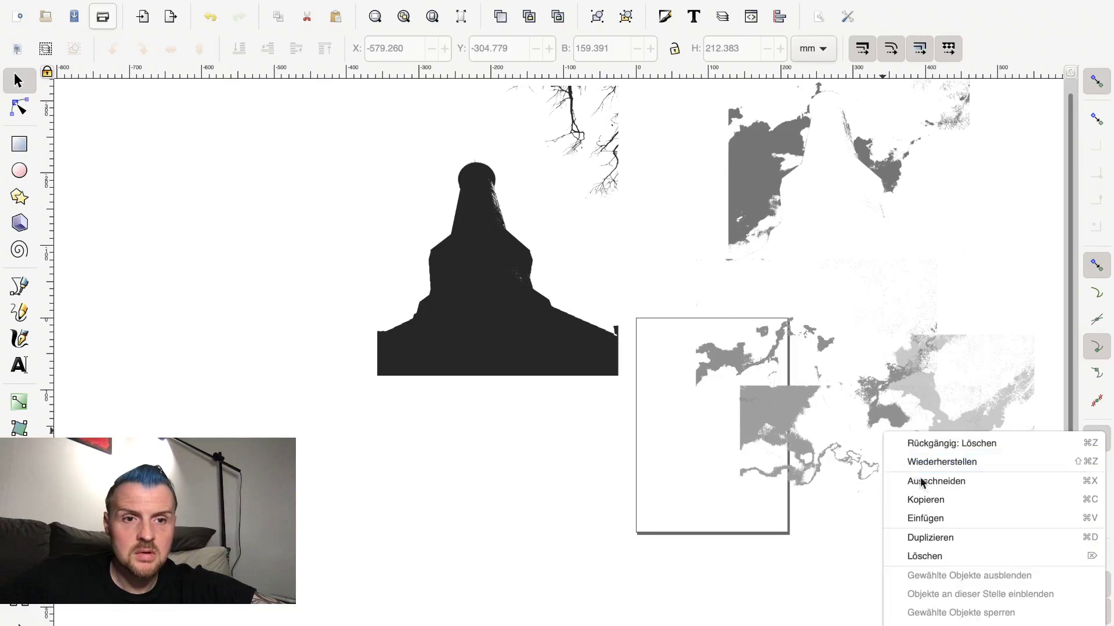
click(947, 553)
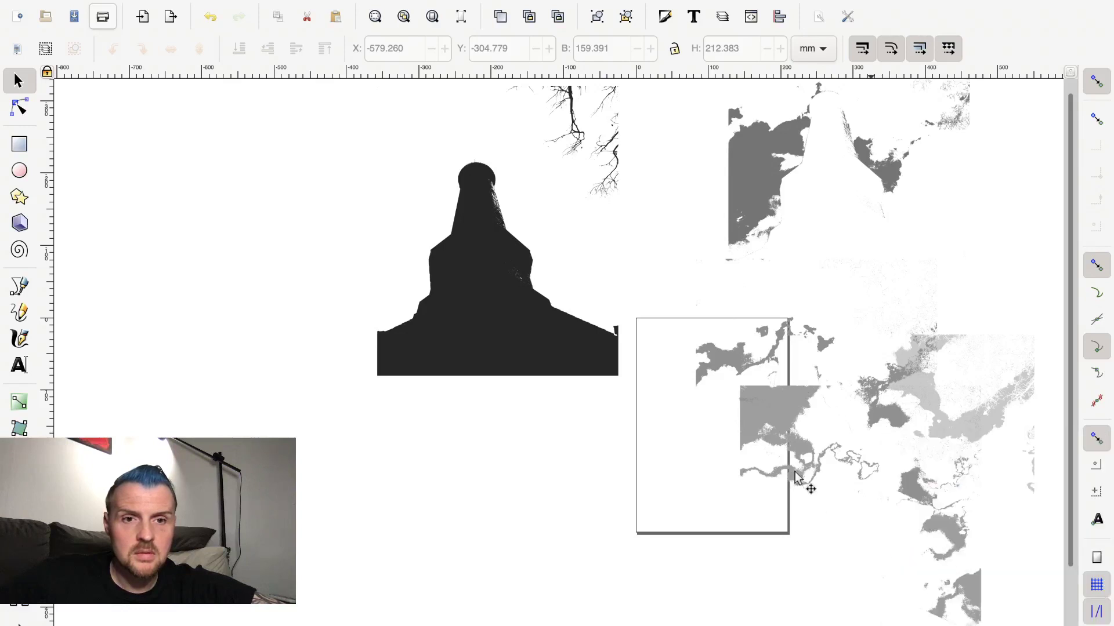
click(736, 518)
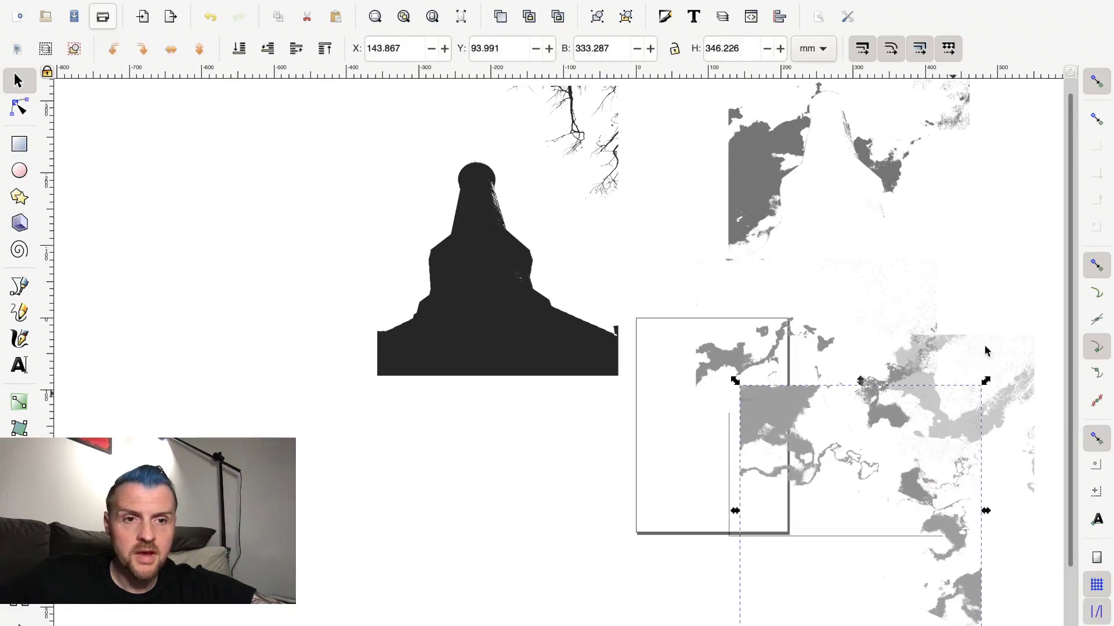
right_click(945, 371)
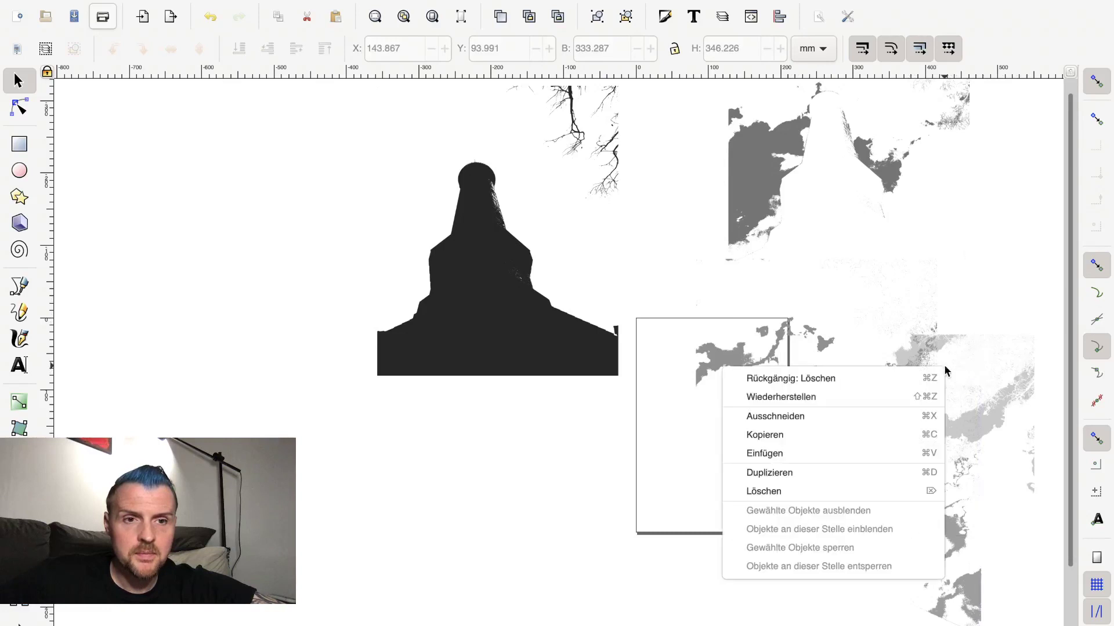
click(876, 492)
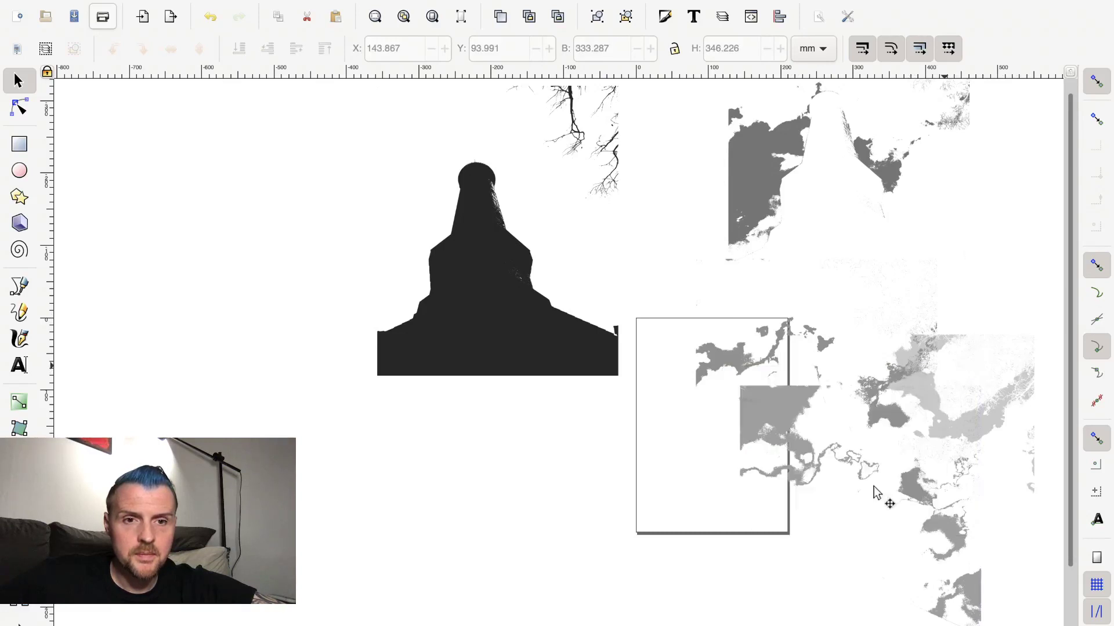
right_click(769, 402)
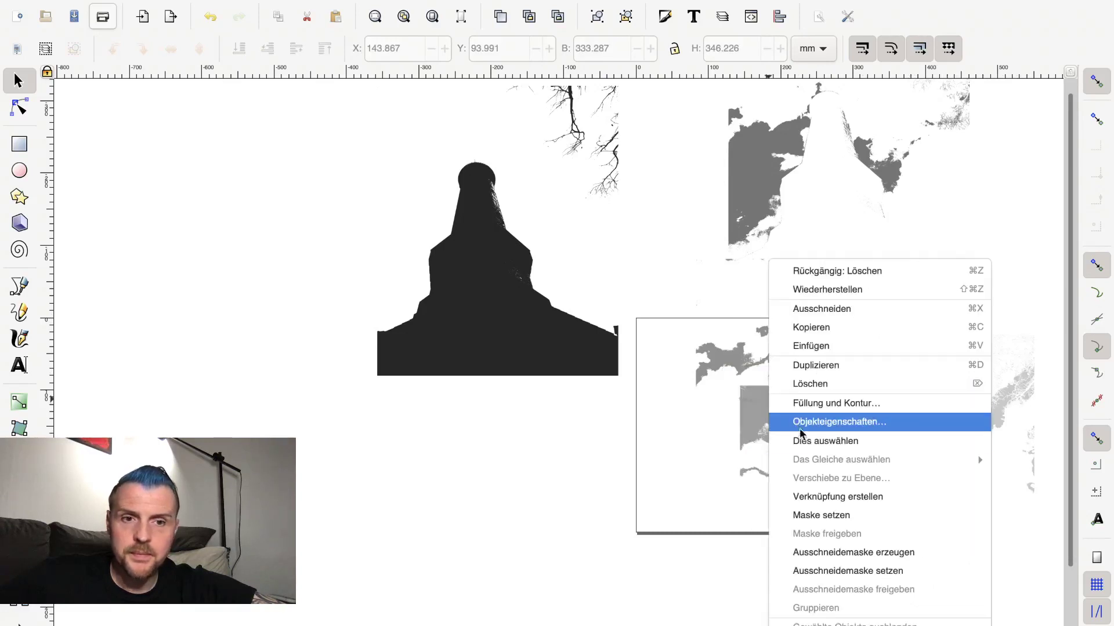
click(812, 384)
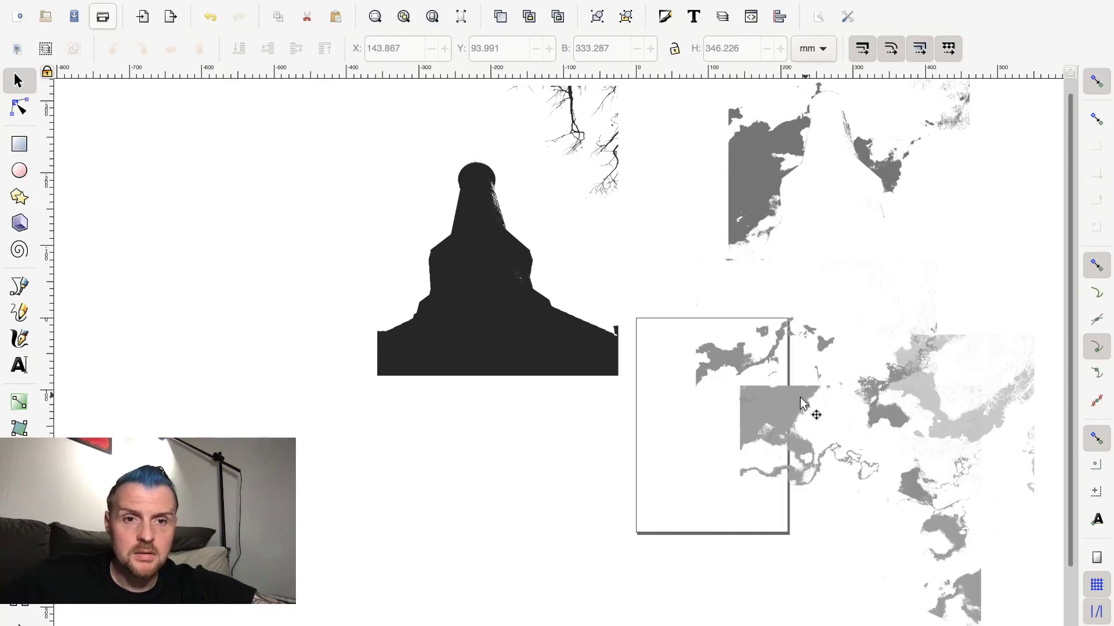
right_click(803, 402)
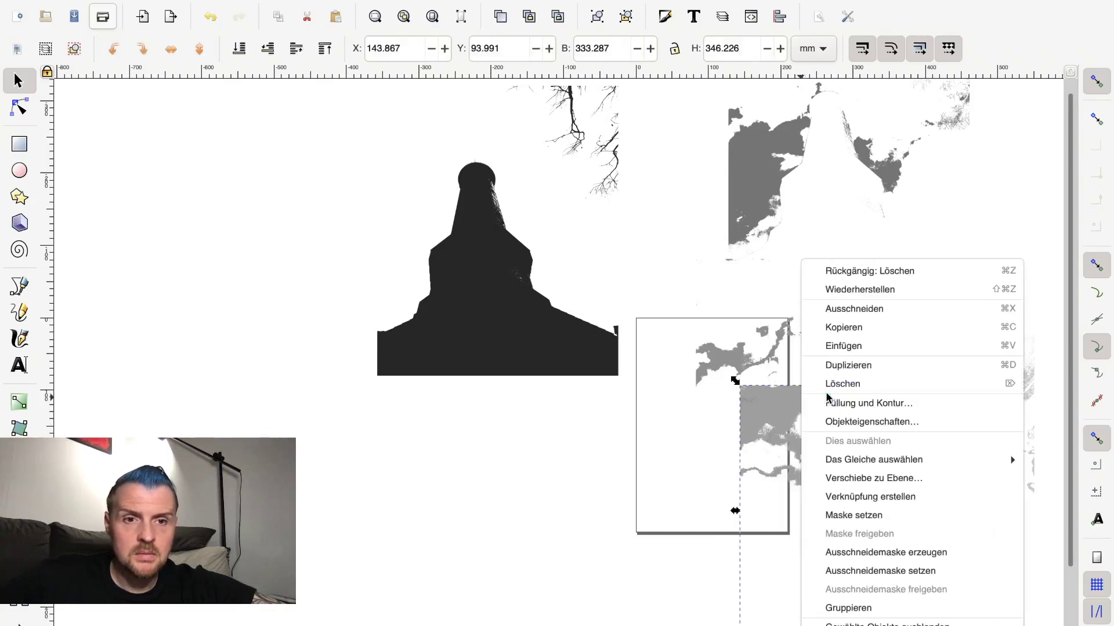
click(828, 394)
key(Delete)
- Delete the remaining pale map fragments underneath
click(757, 371)
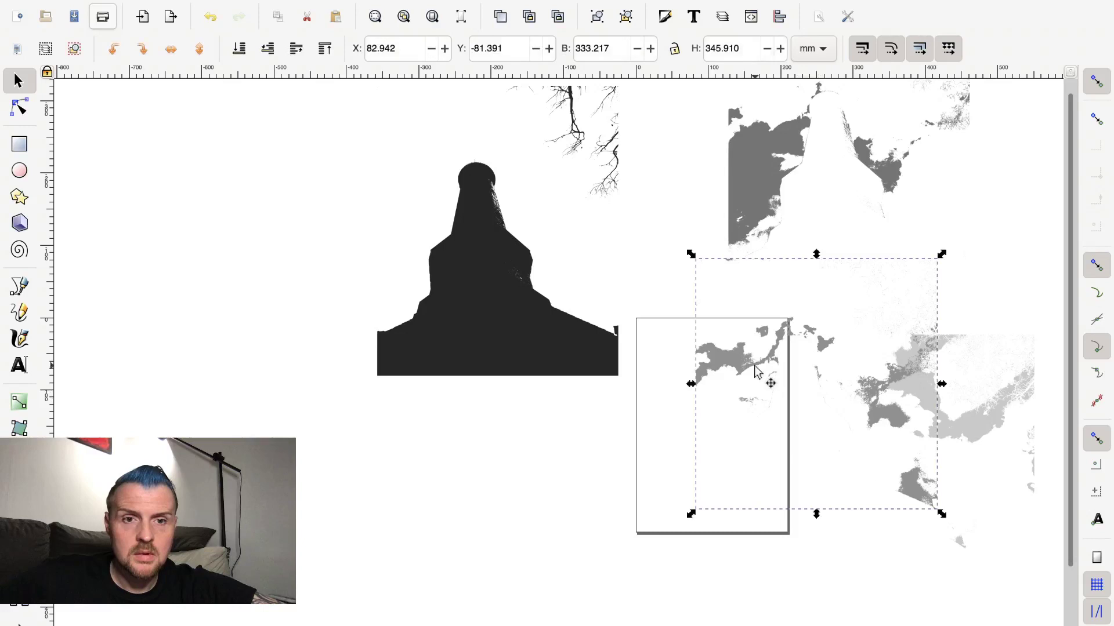
right_click(756, 370)
click(799, 384)
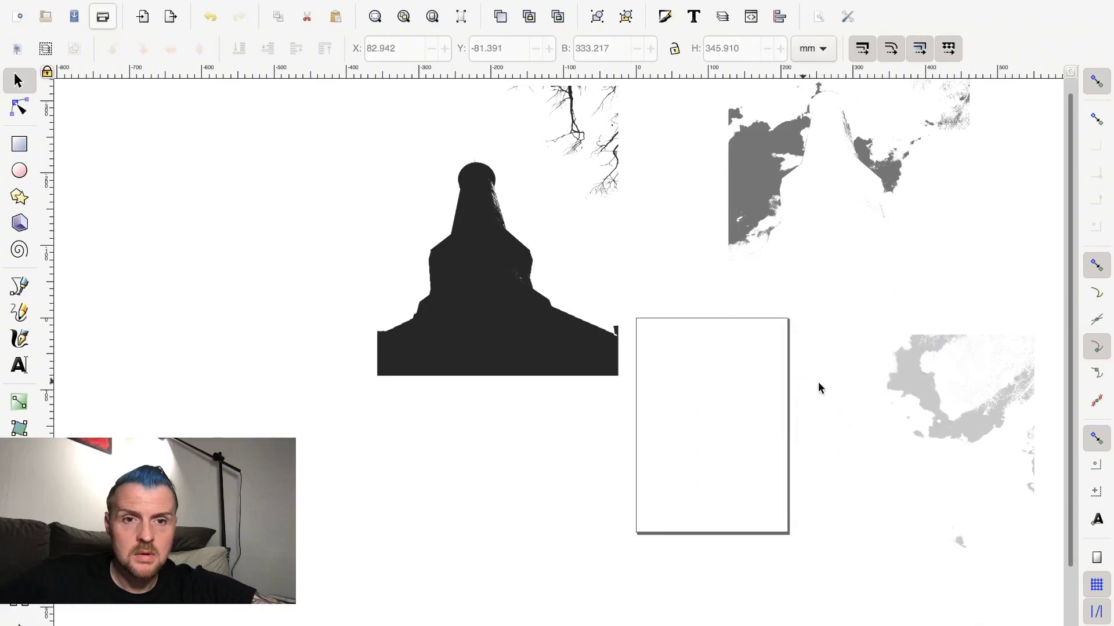
click(897, 395)
right_click(898, 399)
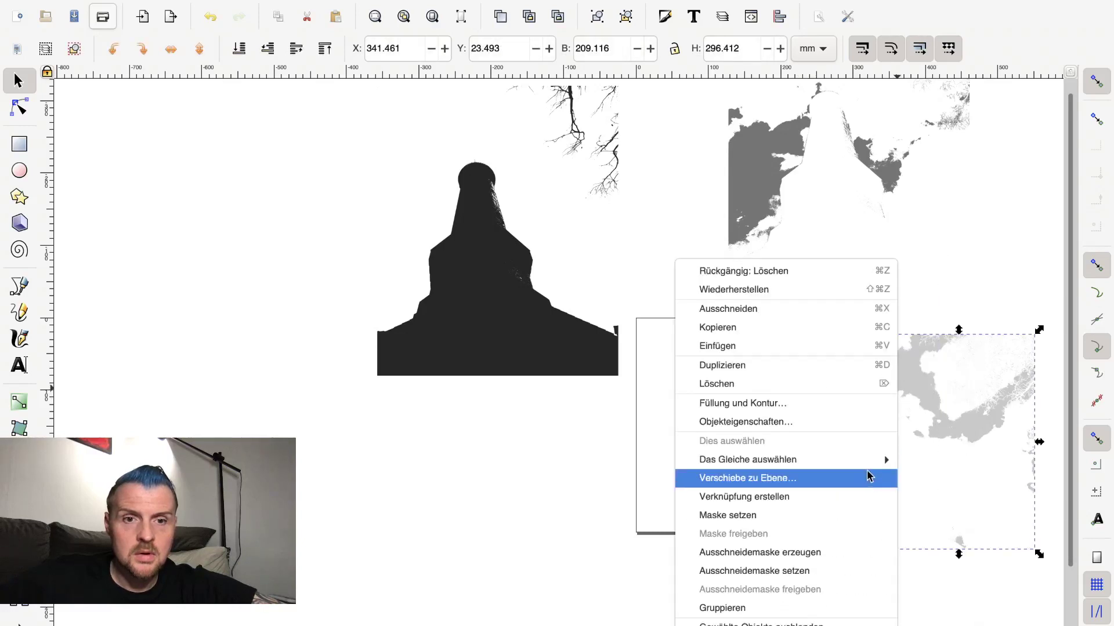
click(841, 384)
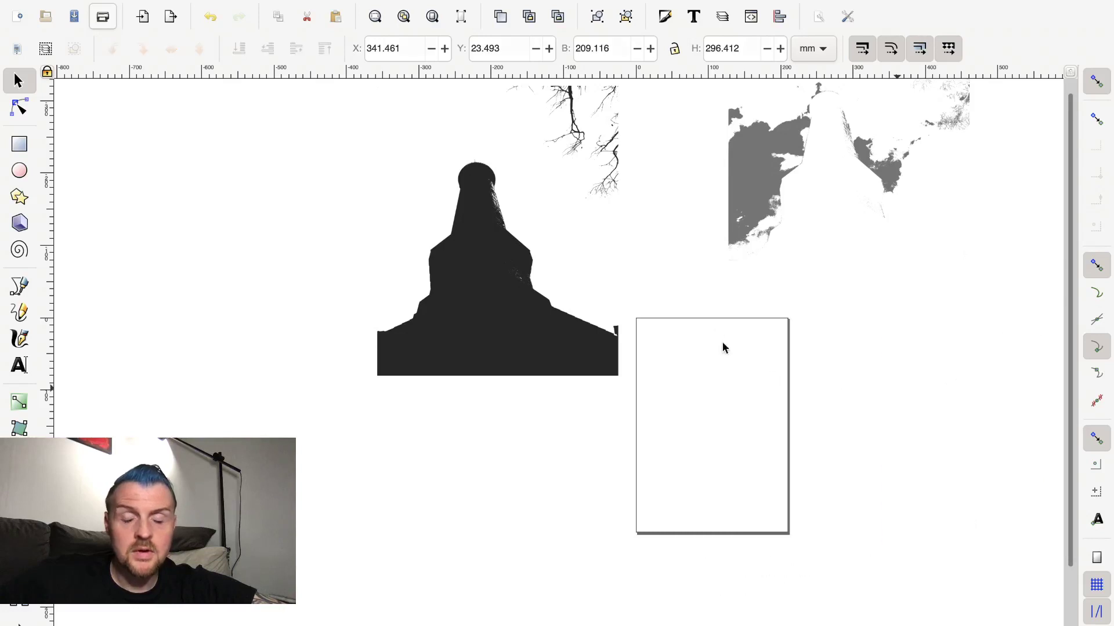
scroll(733, 269, down, 1)
- Delete the last mid-grey map piece at the upper left
scroll(735, 244, up, 1)
scroll(736, 243, up, 1)
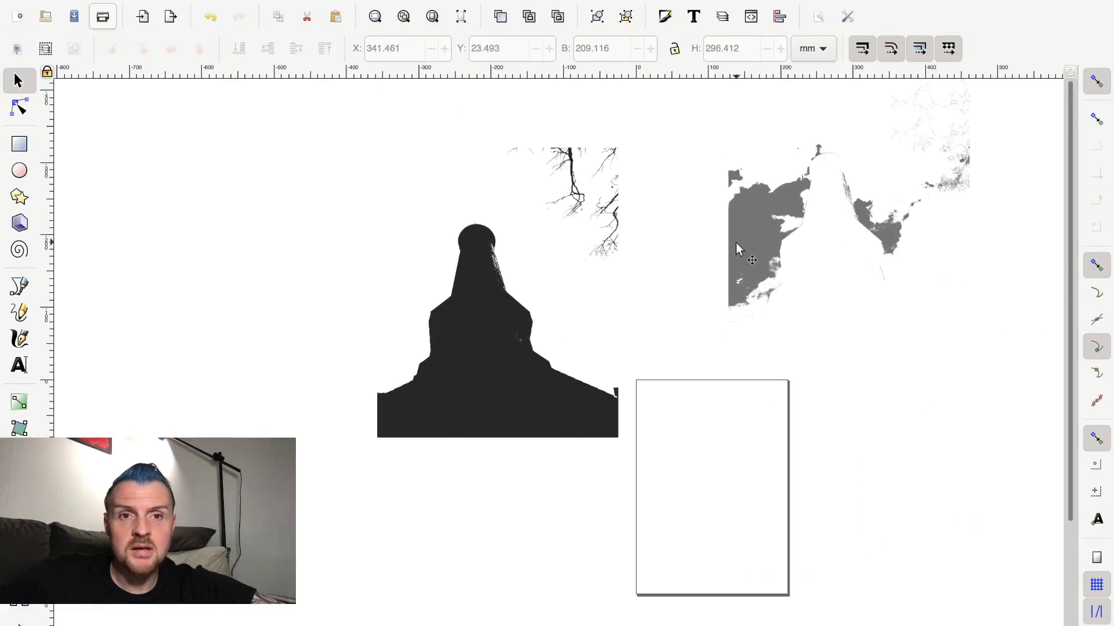
scroll(752, 264, up, 2)
click(266, 365)
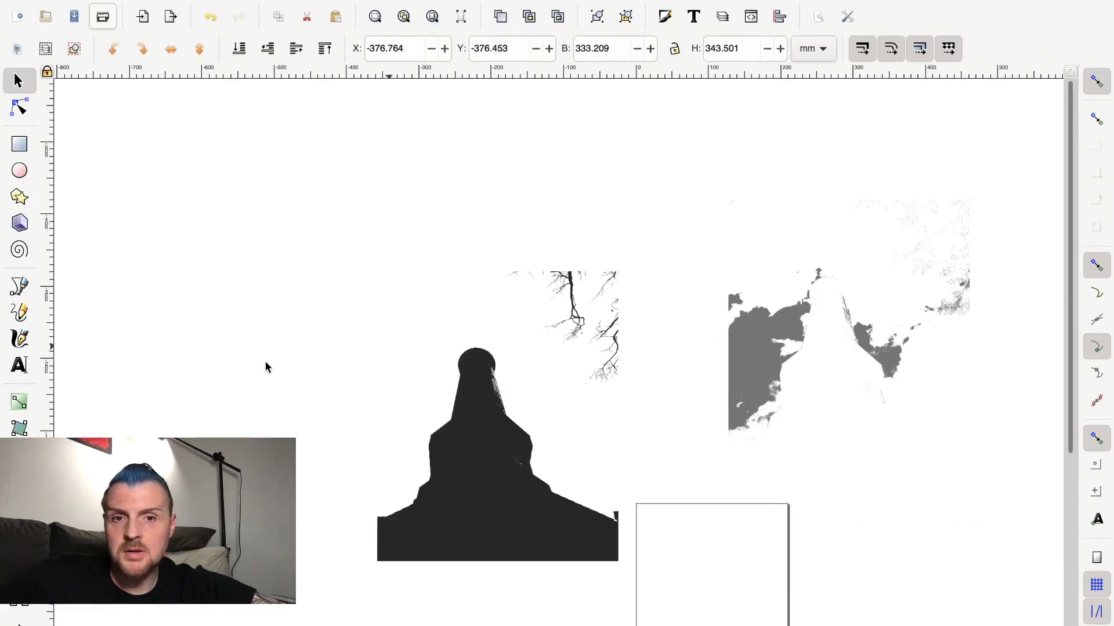
mouse_move(238, 371)
mouse_down()
mouse_move(123, 378)
mouse_move(157, 421)
mouse_move(123, 418)
mouse_up()
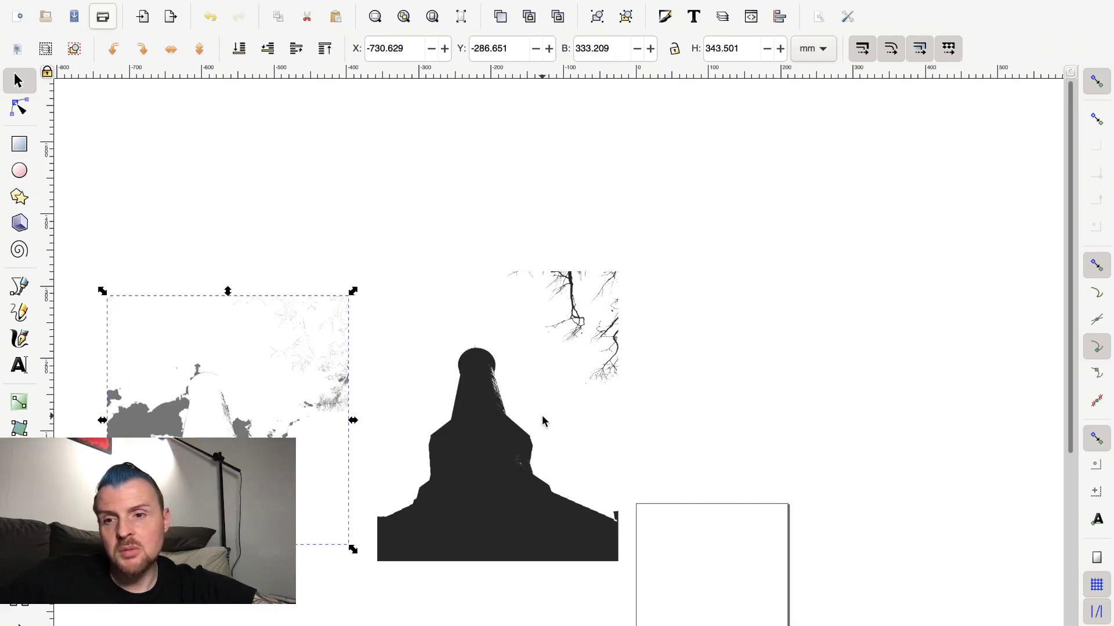
right_click(276, 341)
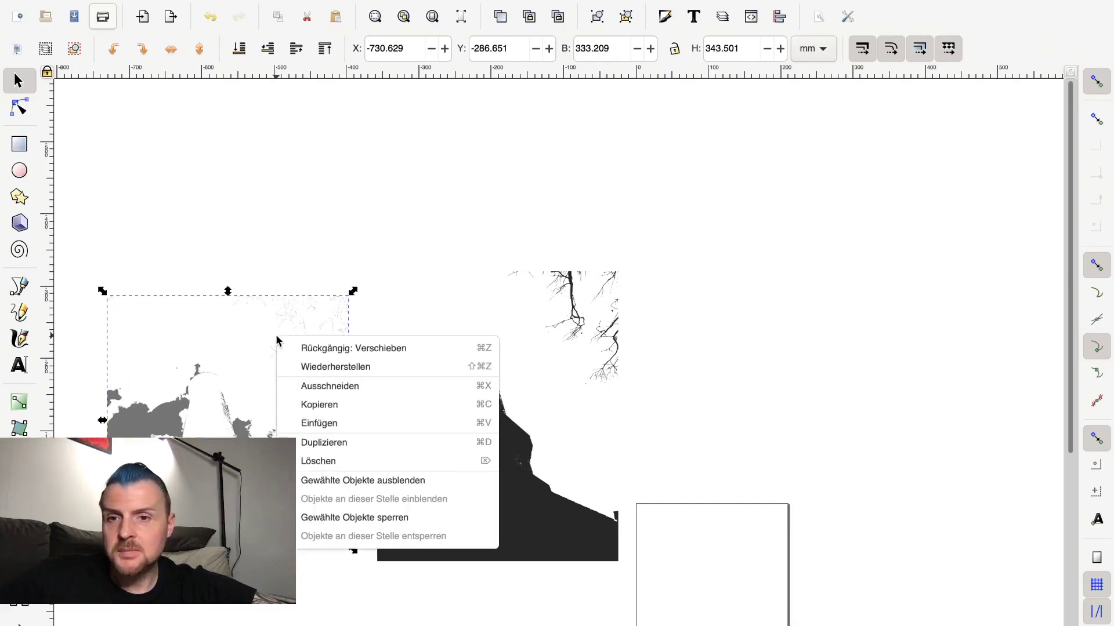
click(314, 461)
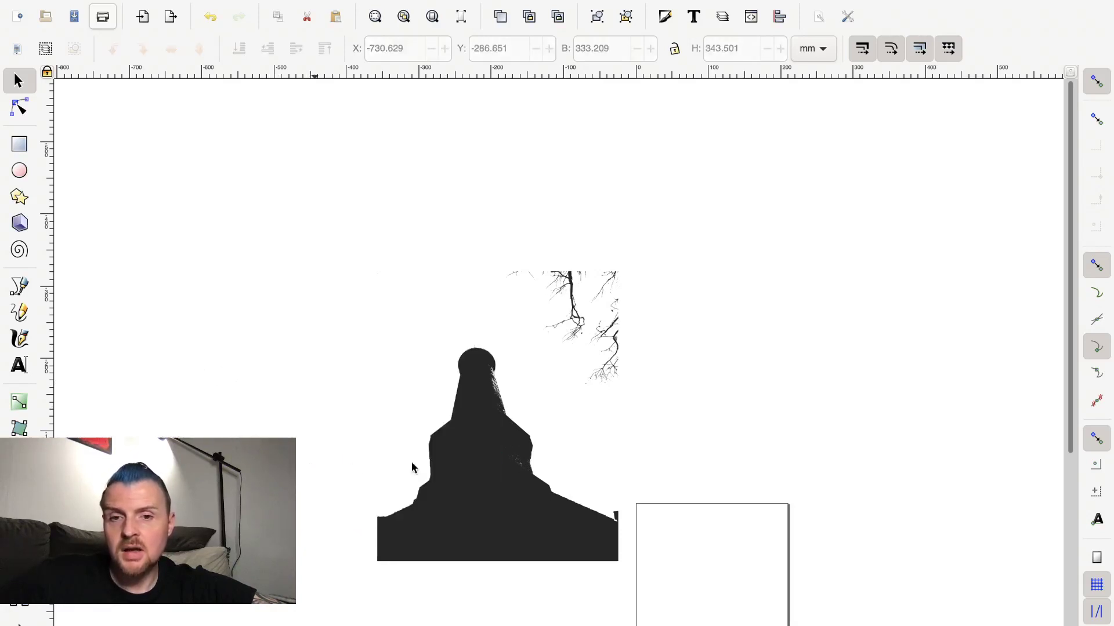
- Move the tower silhouette and branches down-right onto the page edge
scroll(678, 435, down, 5)
scroll(689, 427, down, 1)
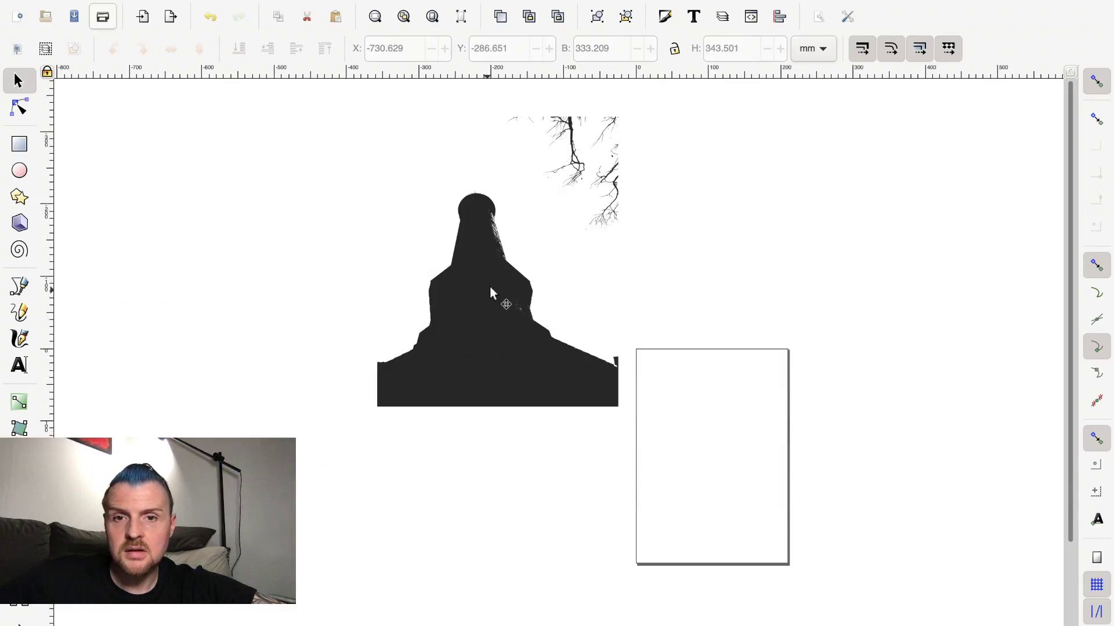
drag(482, 317, 522, 438)
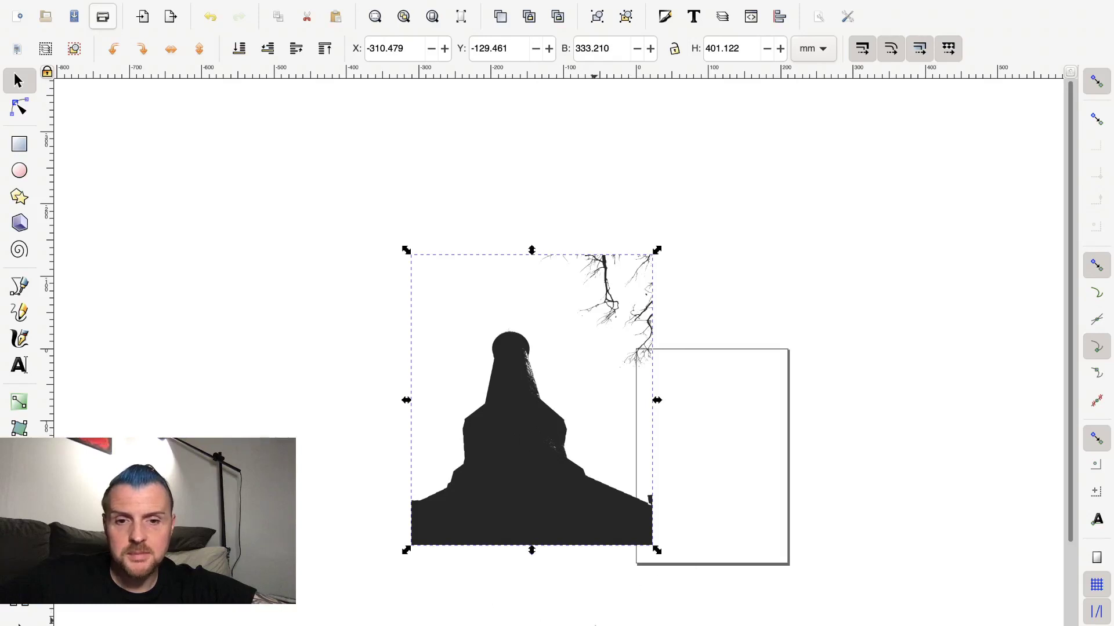
- Zoom in on the tower silhouette and show its Fill and Stroke settings (262626ff fill)
scroll(634, 612, down, 1)
scroll(609, 576, down, 1)
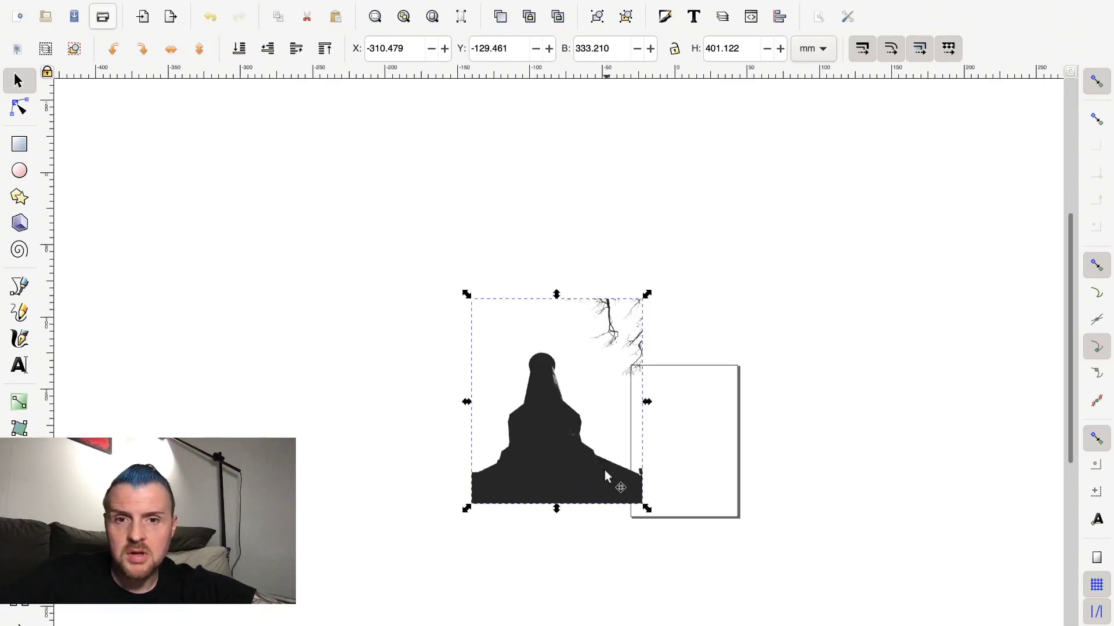
scroll(597, 471, up, 2)
scroll(673, 417, down, 2)
scroll(672, 416, up, 2)
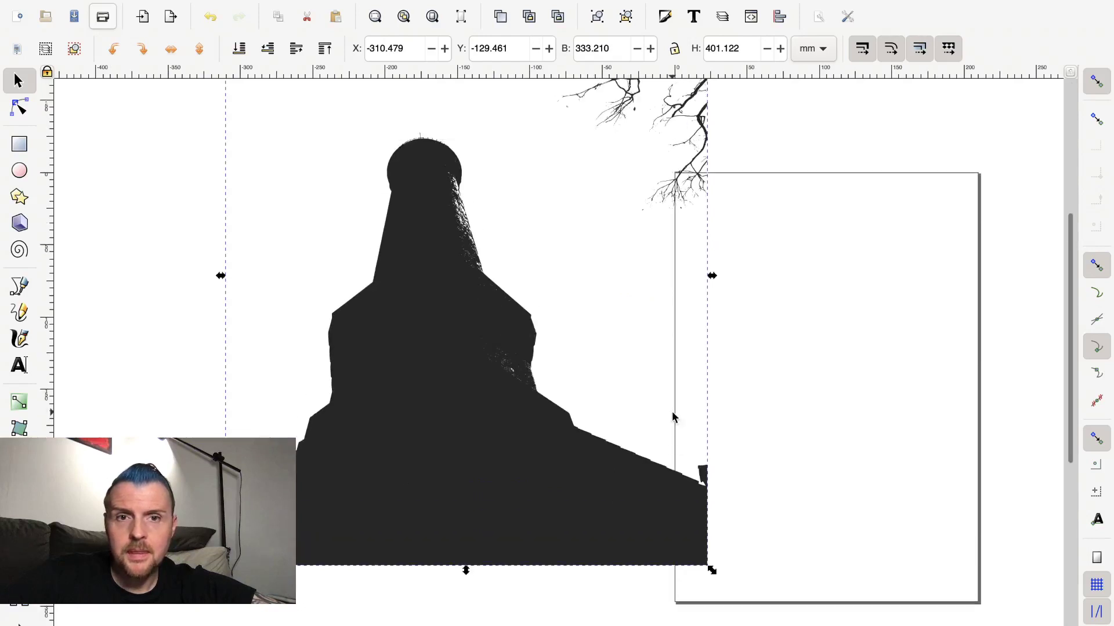
scroll(673, 416, up, 2)
scroll(672, 417, up, 1)
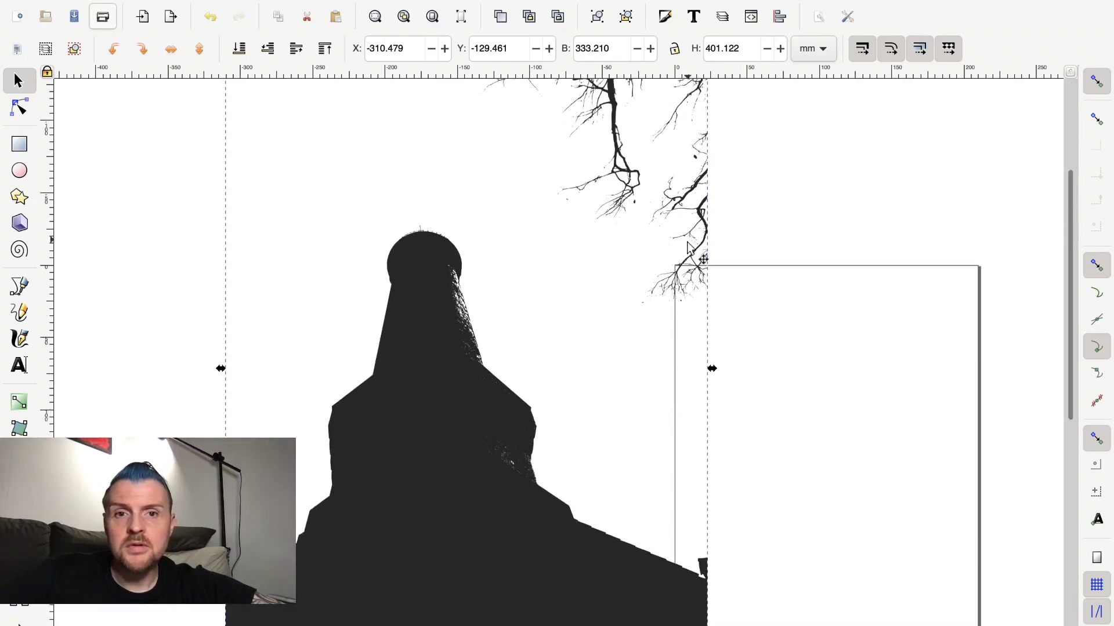
scroll(684, 288, up, 3)
click(669, 24)
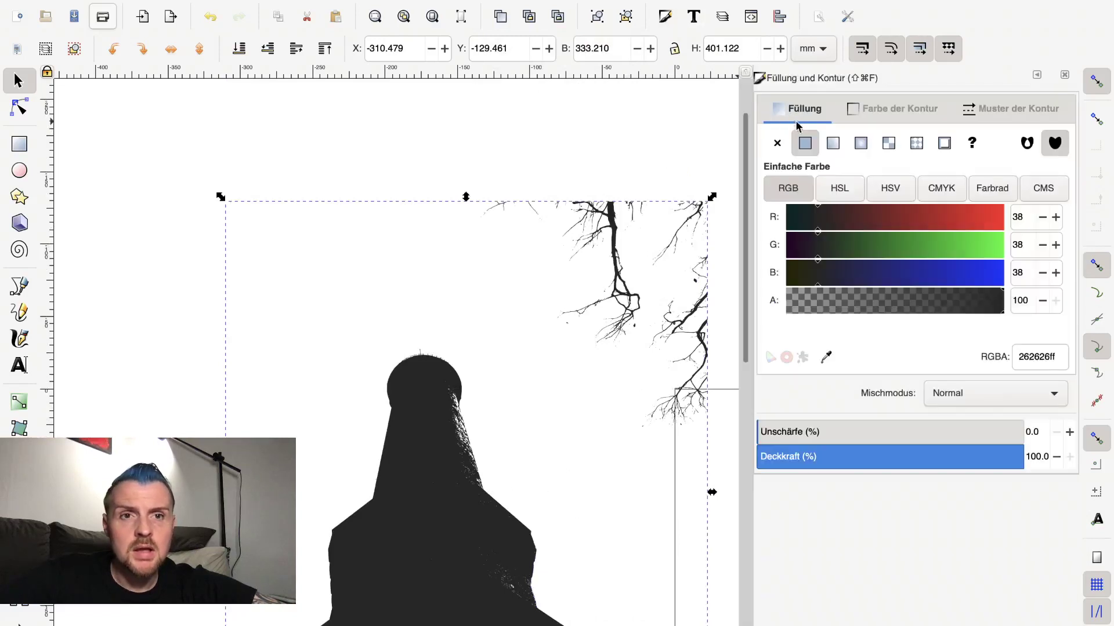
- Give the tower silhouette and branches no fill and a flat black 000000ff stroke
click(777, 144)
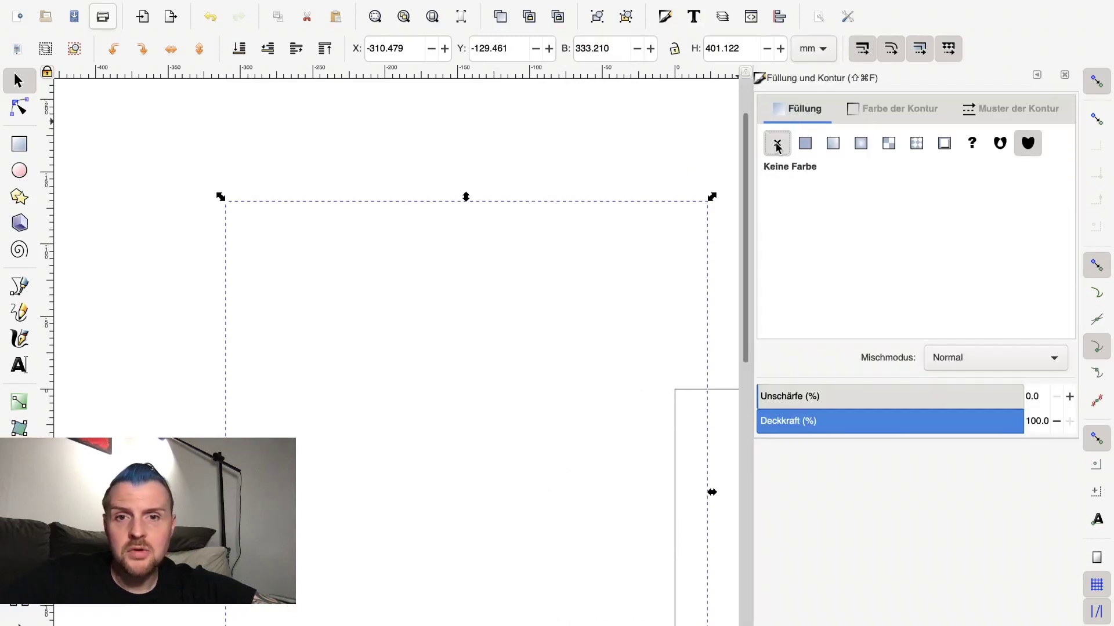
click(872, 111)
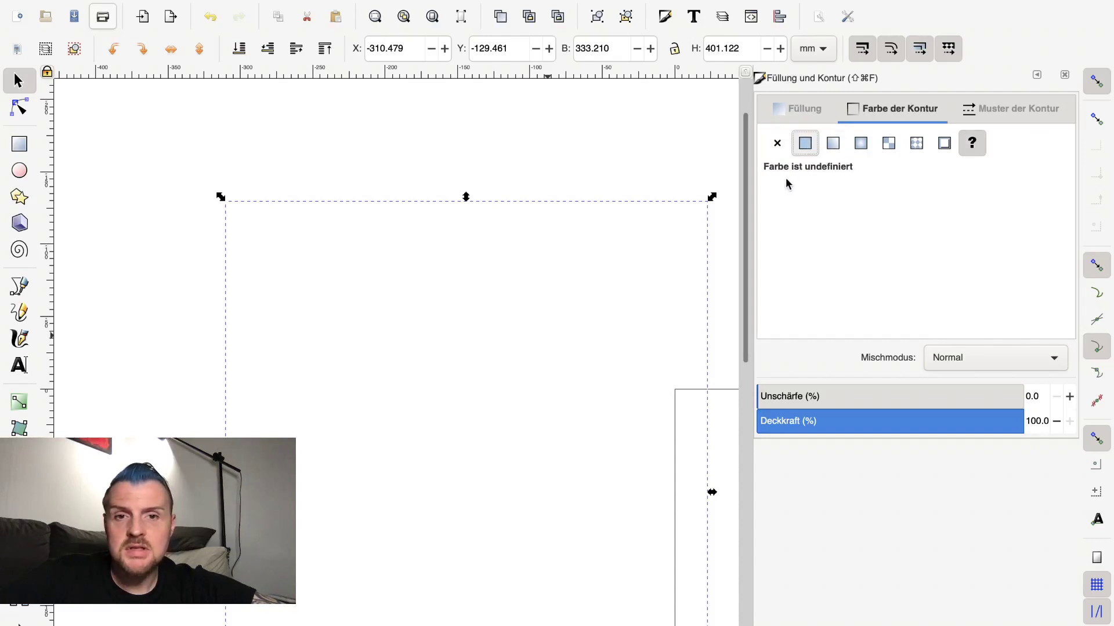
click(1064, 79)
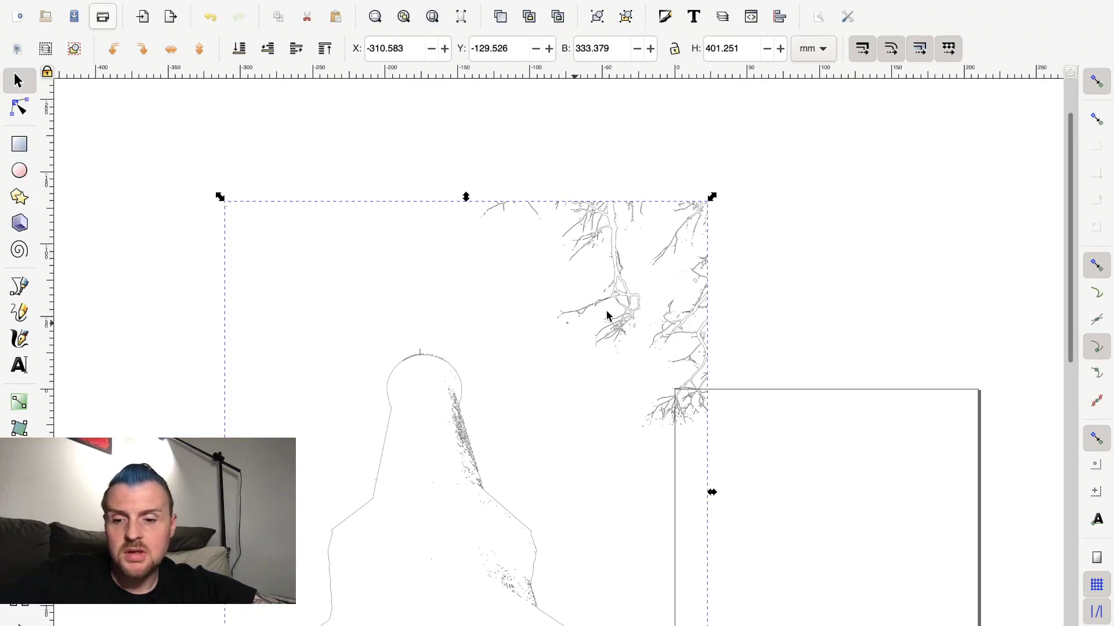
- Zoom in on the traced outlines and switch to the Node tool (N) to show all nodes
scroll(621, 313, down, 2)
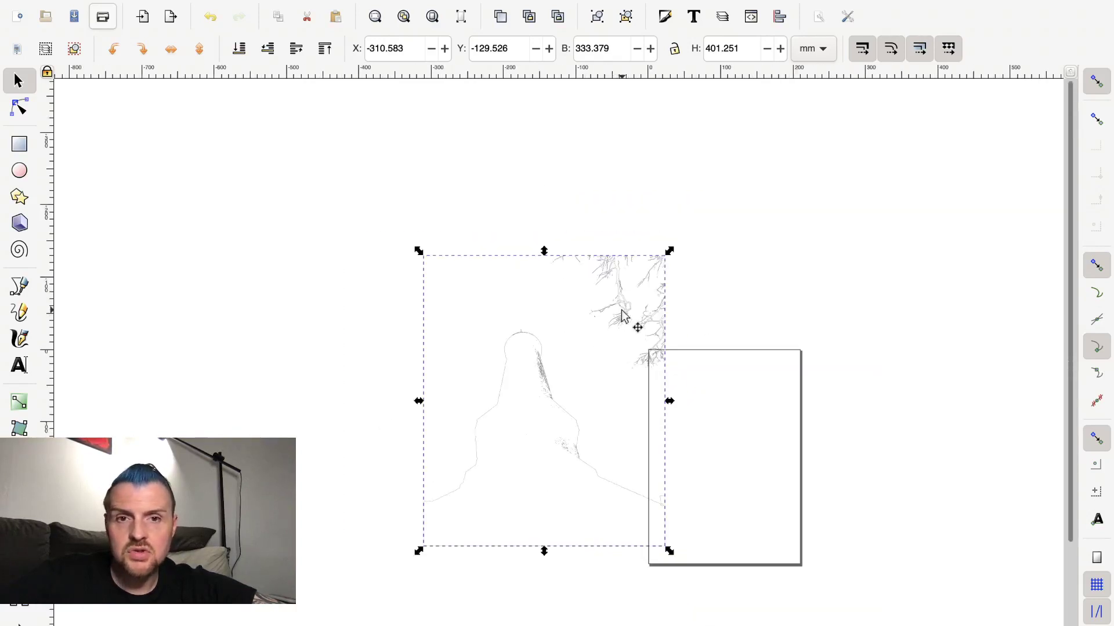
scroll(621, 313, up, 2)
scroll(622, 313, up, 1)
scroll(622, 313, up, 1)
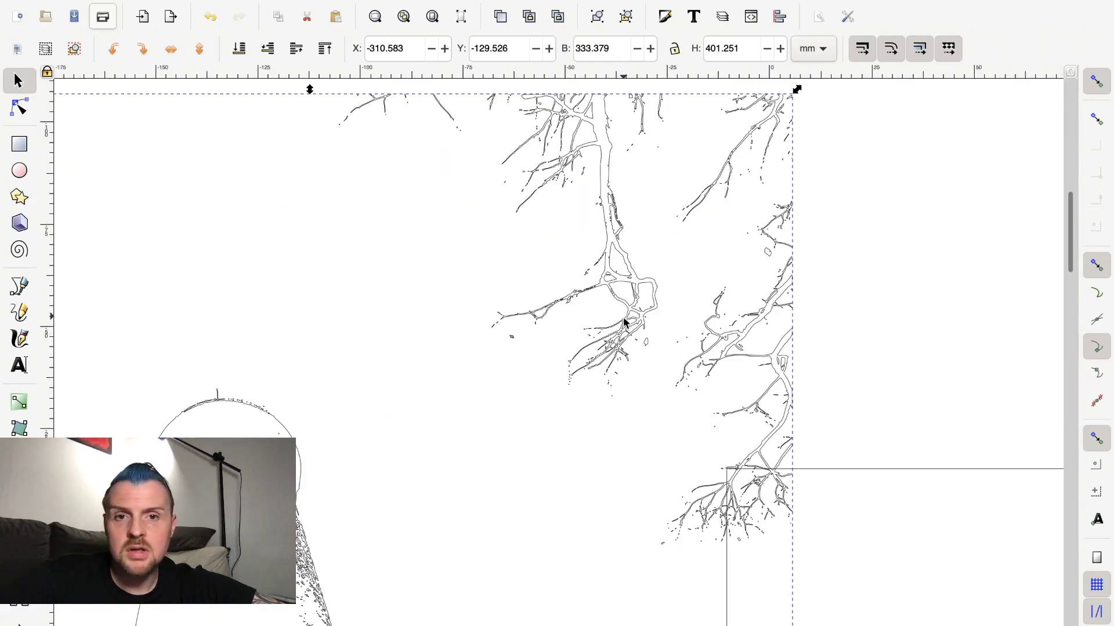
scroll(623, 321, up, 2)
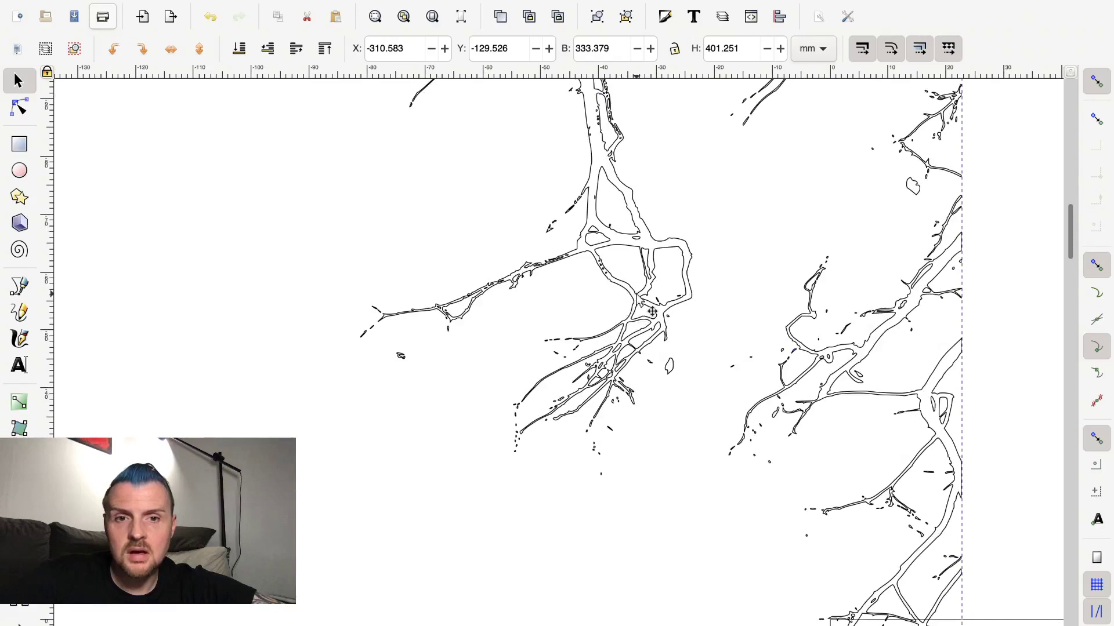
scroll(637, 299, up, 1)
scroll(636, 299, up, 1)
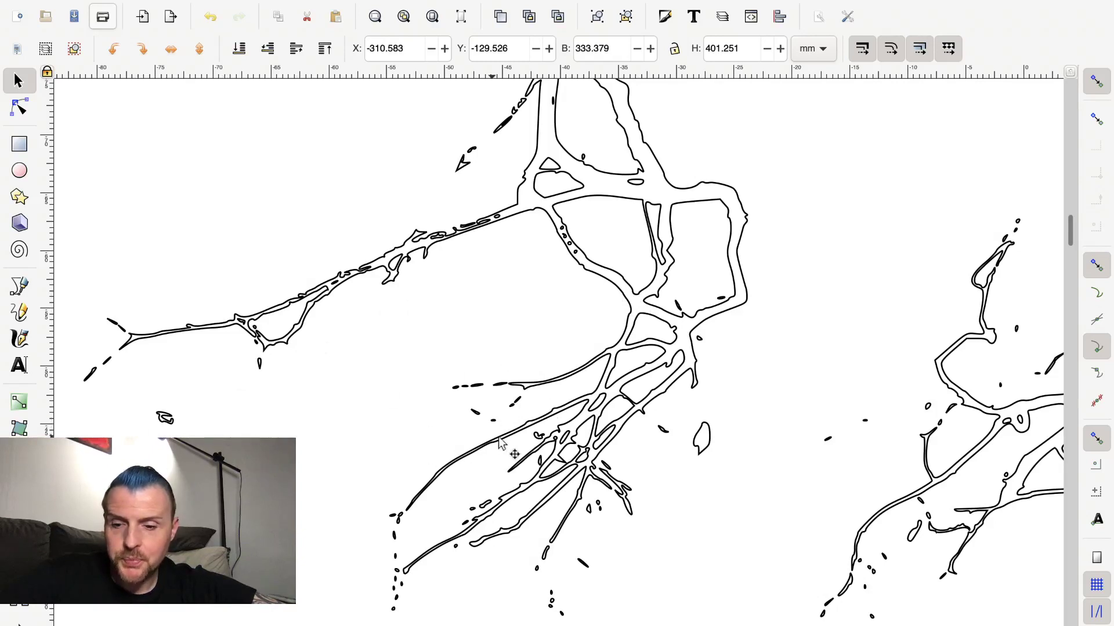
ctrl+scroll(500, 439, up, 1)
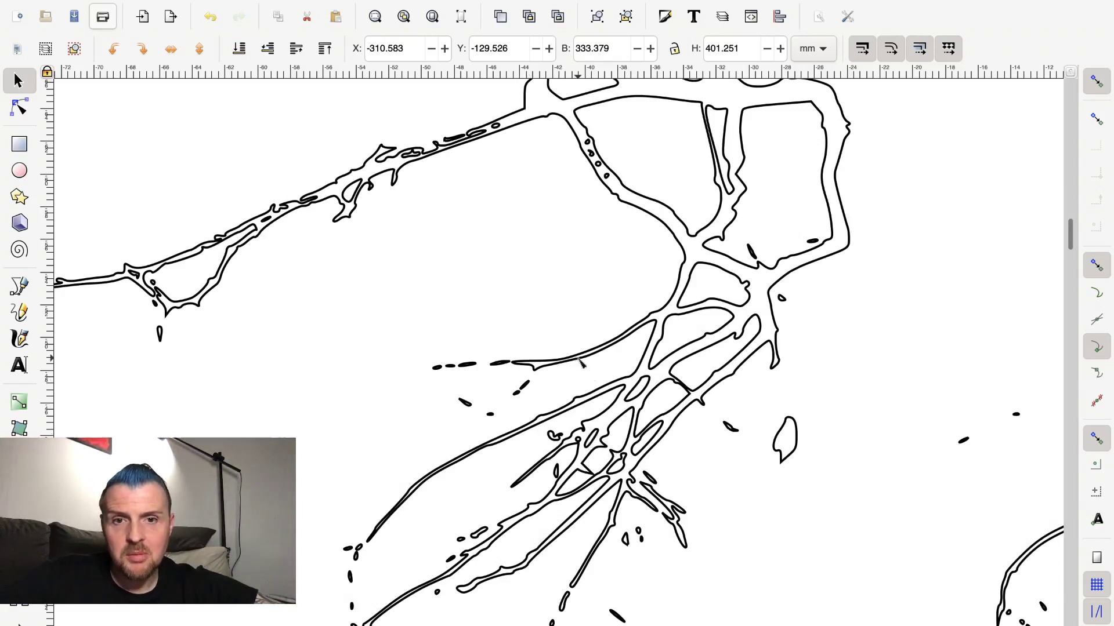
key(n)
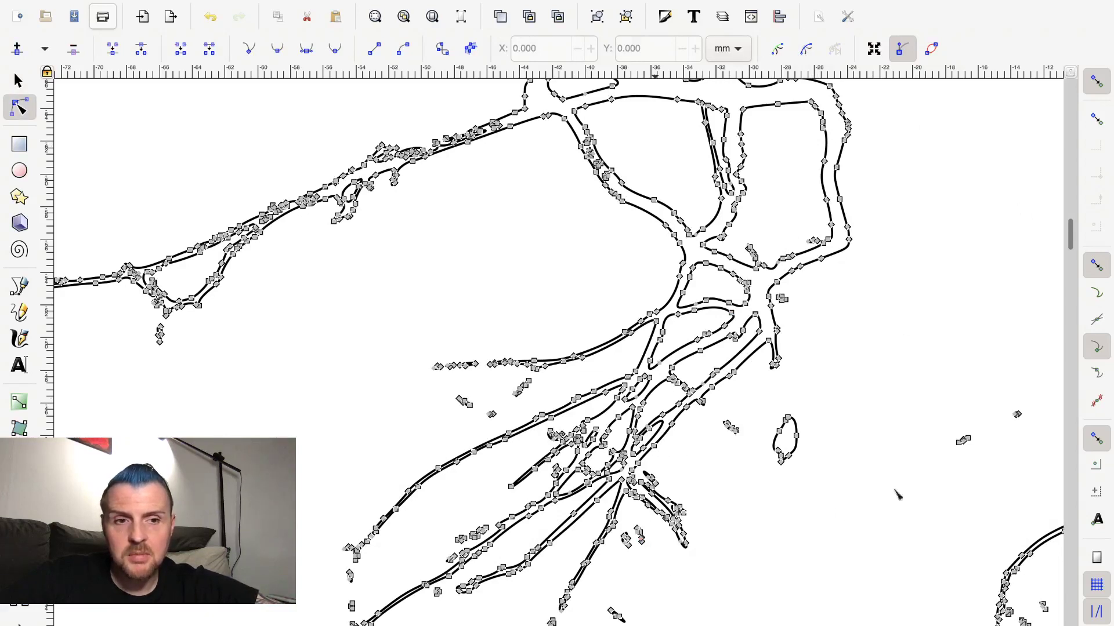
- Delete the two small stray fragments at the right of the traced outlines
key(Escape)
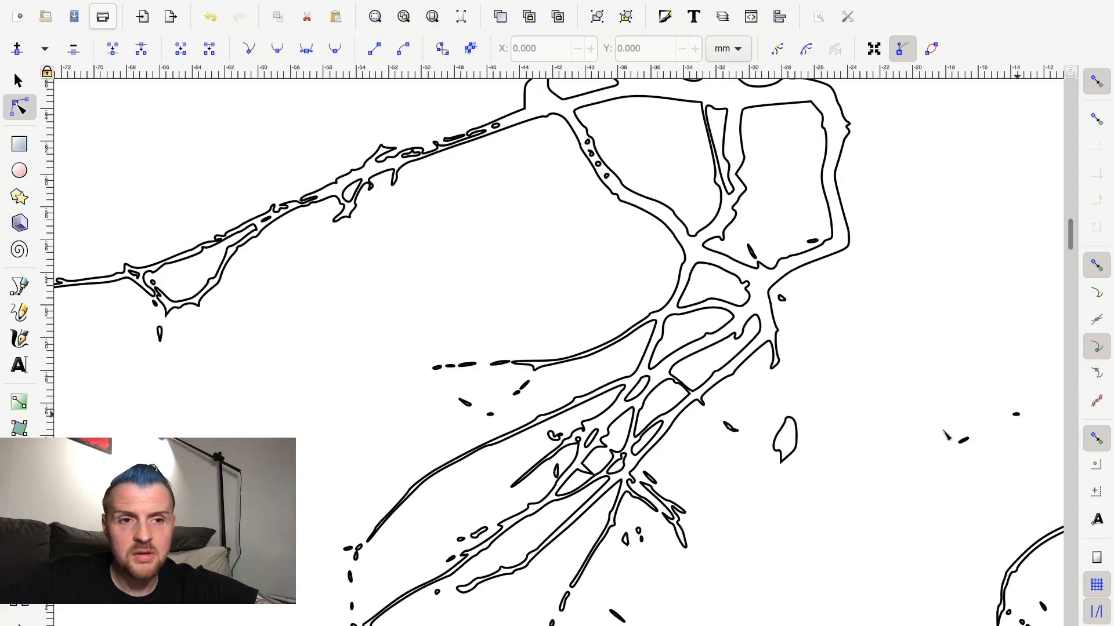
click(965, 442)
drag(936, 477, 1038, 366)
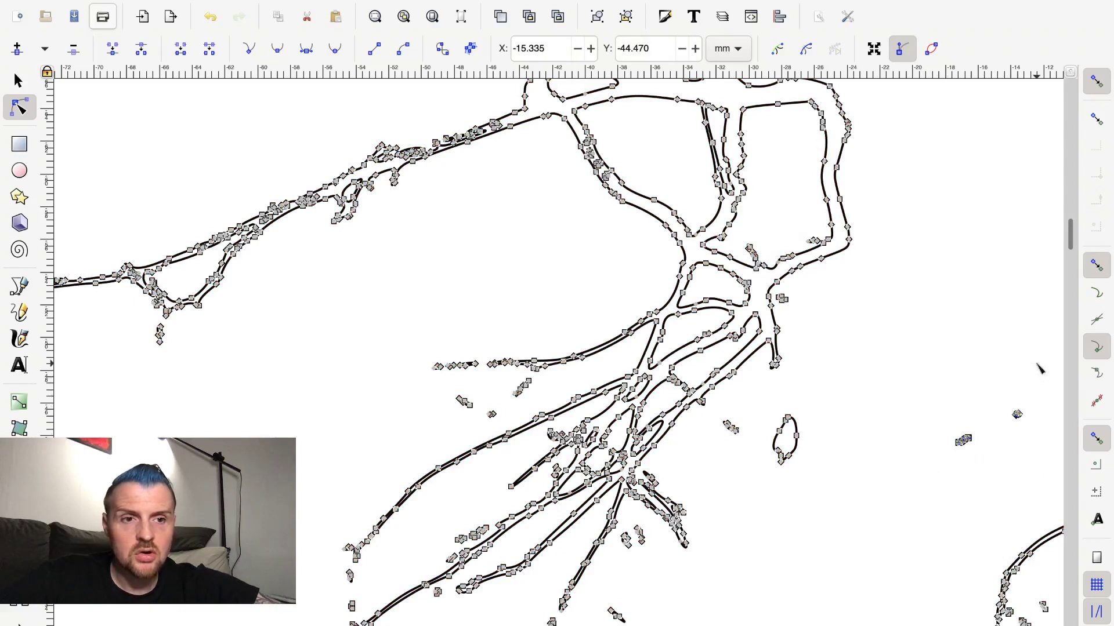
key(Delete)
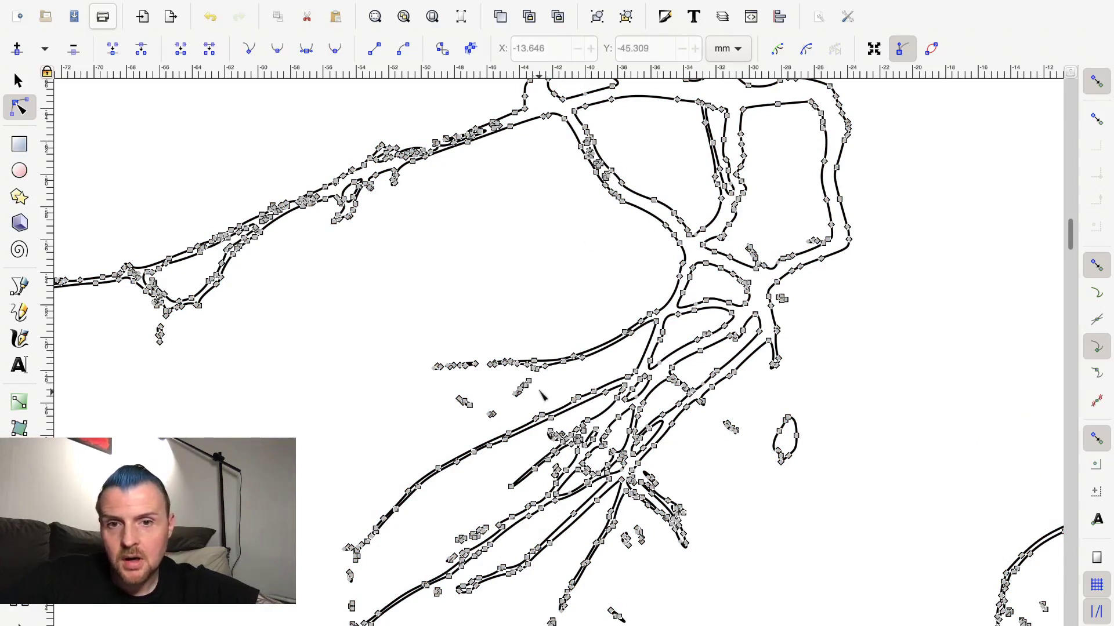
- Remove the loose specks below the branch and the speck beside the teardrop shape
drag(487, 421, 534, 381)
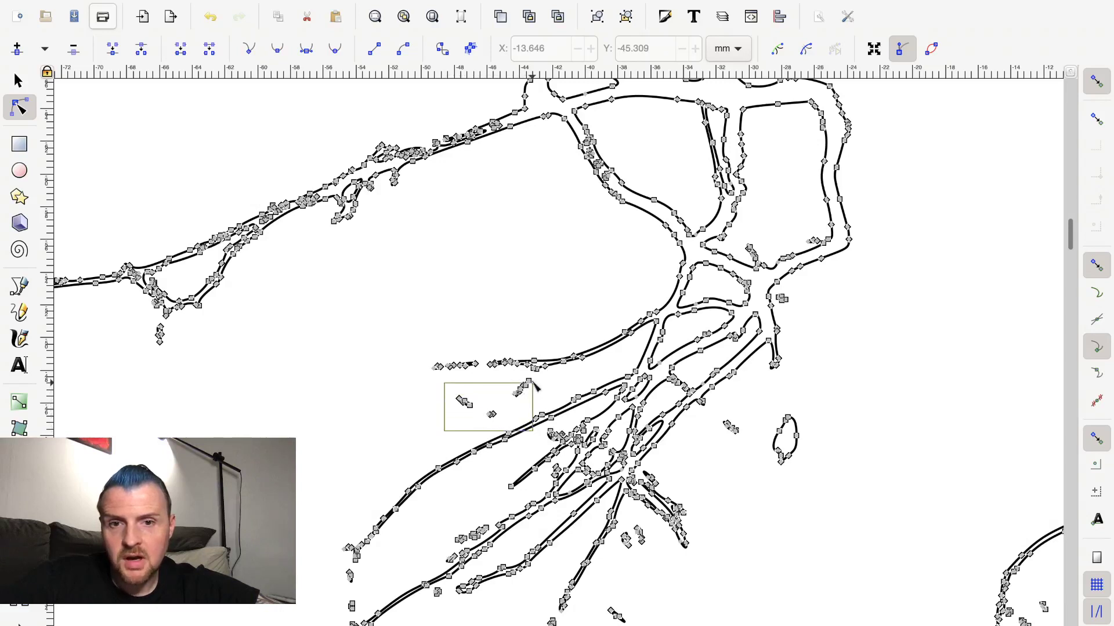
drag(535, 383, 536, 378)
key(Delete)
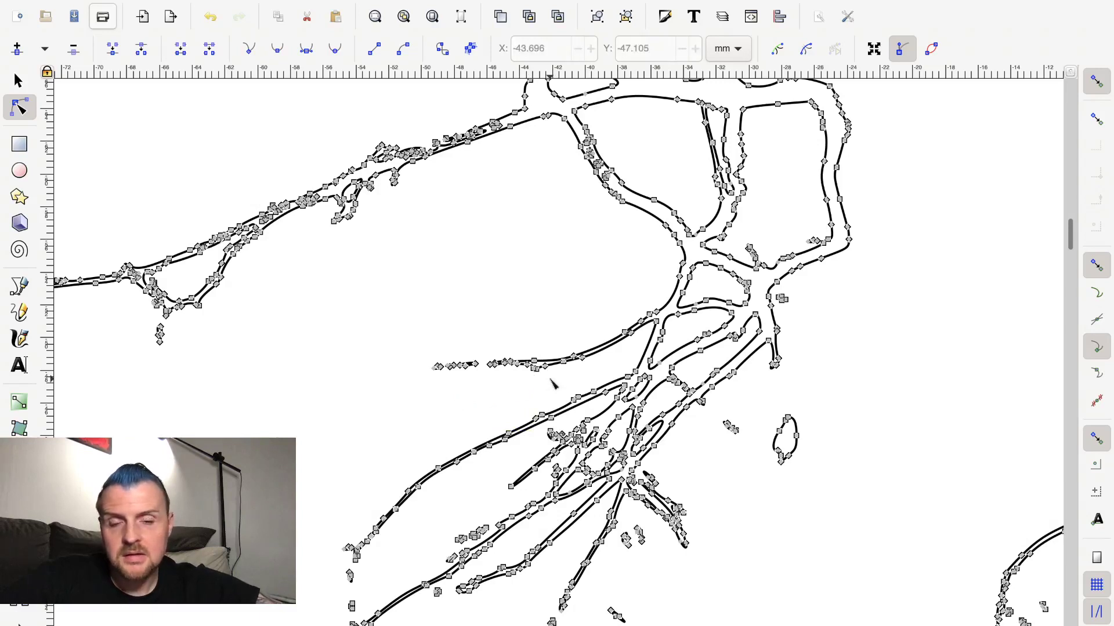
drag(752, 414, 718, 447)
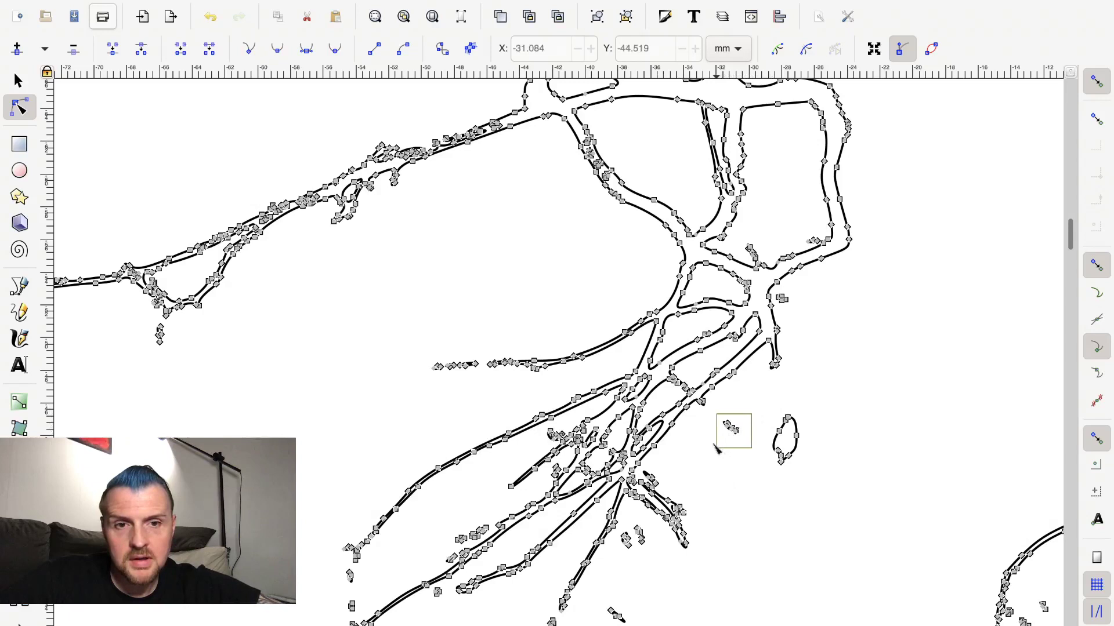
key(Delete)
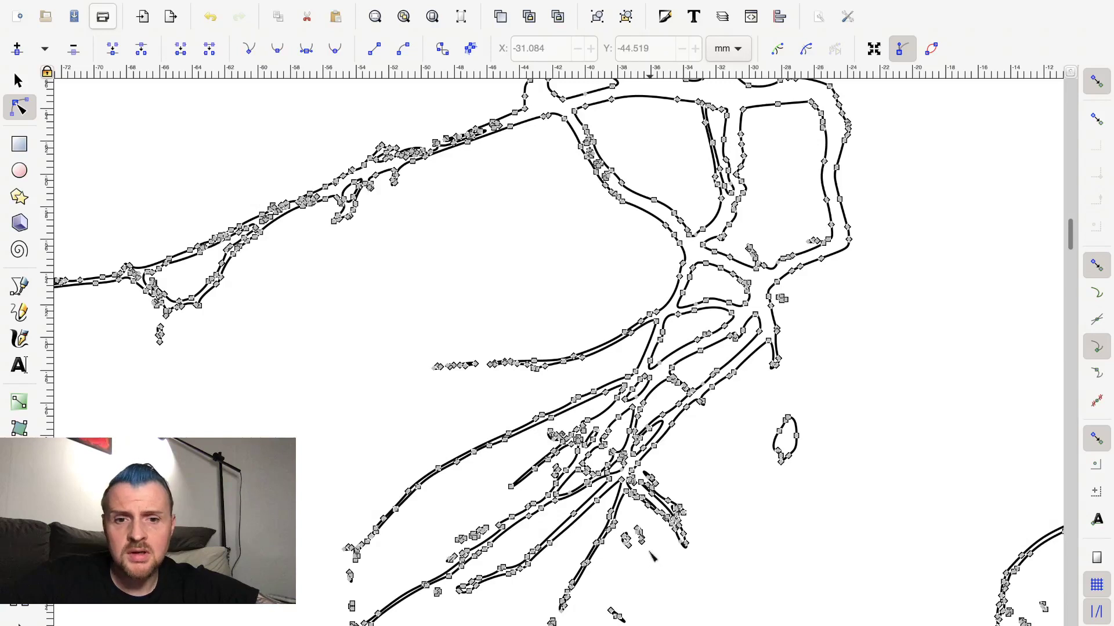
- Try deleting the specks below the lower branches, then undo the accidental removal of all outlines
click(638, 531)
click(667, 577)
drag(645, 556, 621, 528)
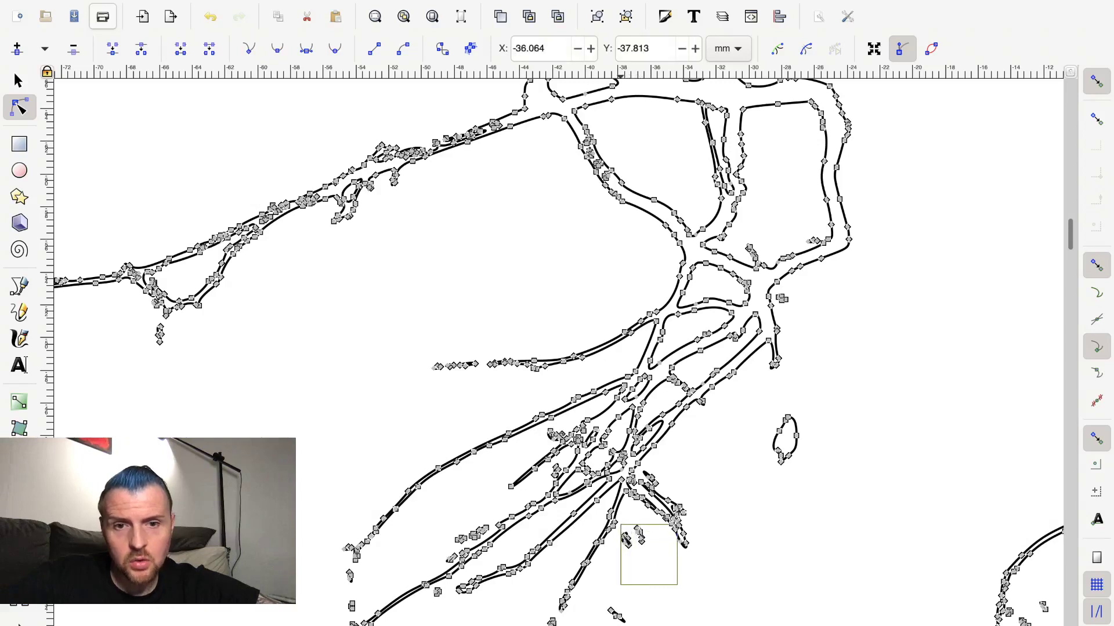
drag(621, 527, 623, 533)
right_click(624, 533)
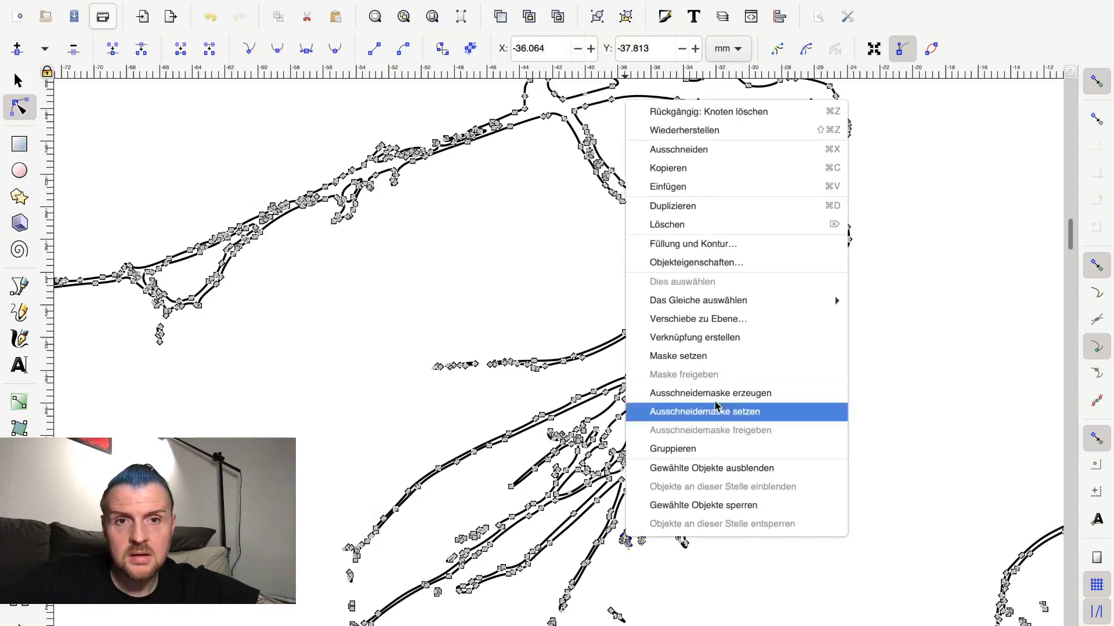
click(676, 226)
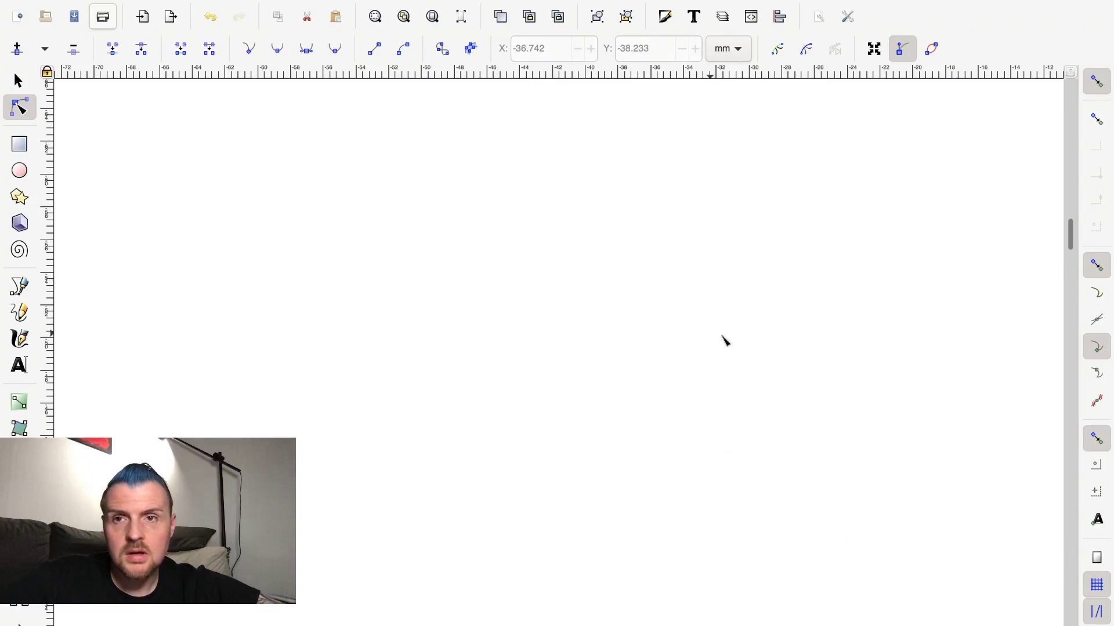
click(212, 17)
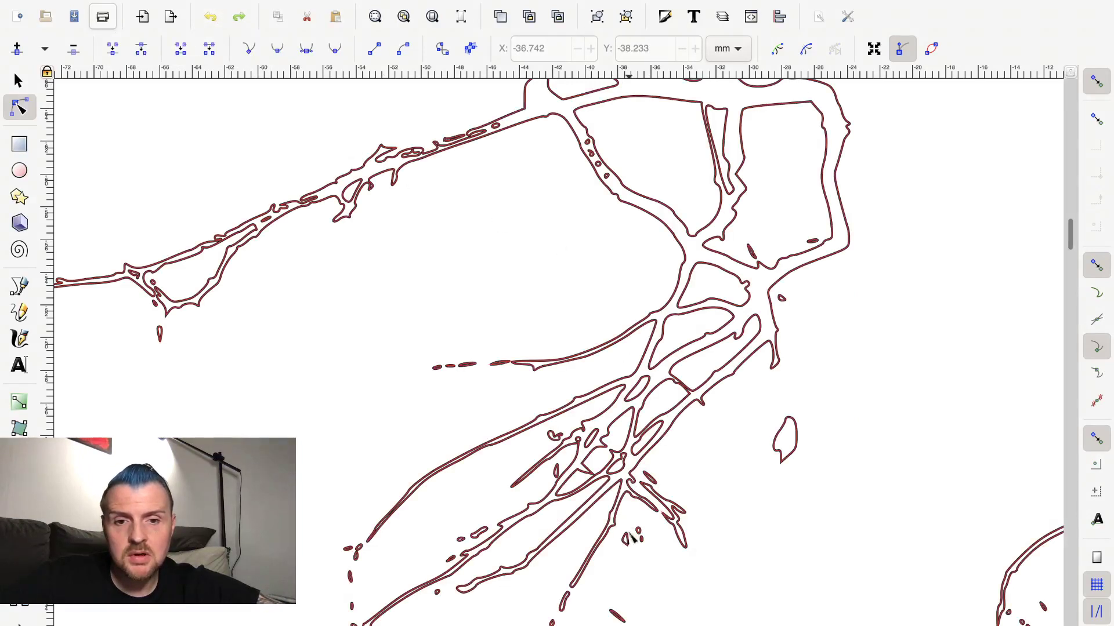
- Reselect the branch outline and delete the two small specks below the branches
click(631, 537)
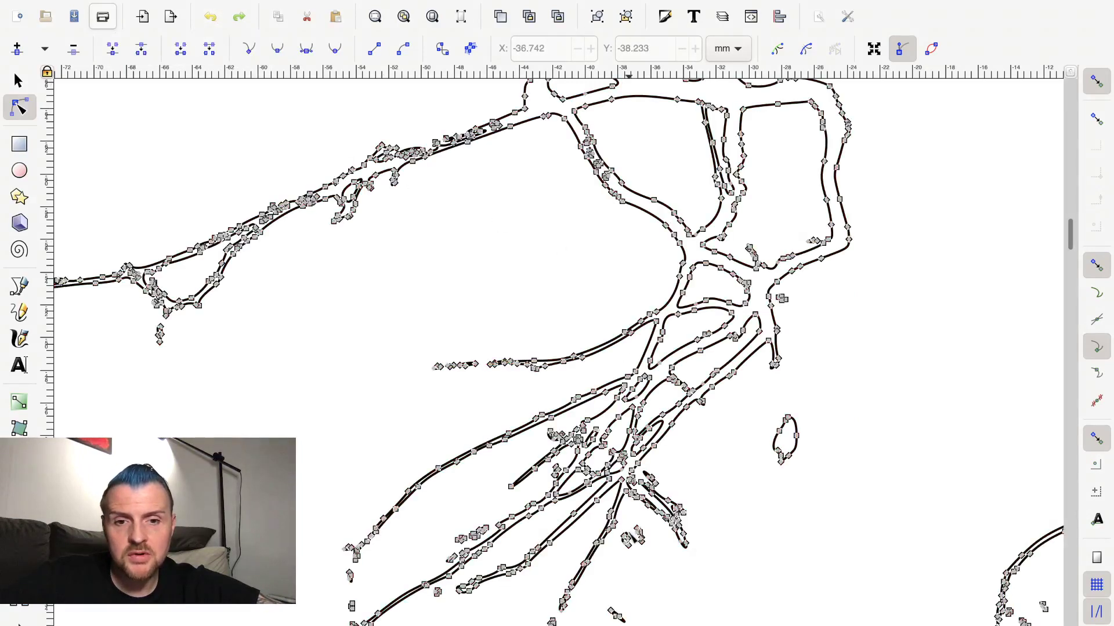
click(649, 555)
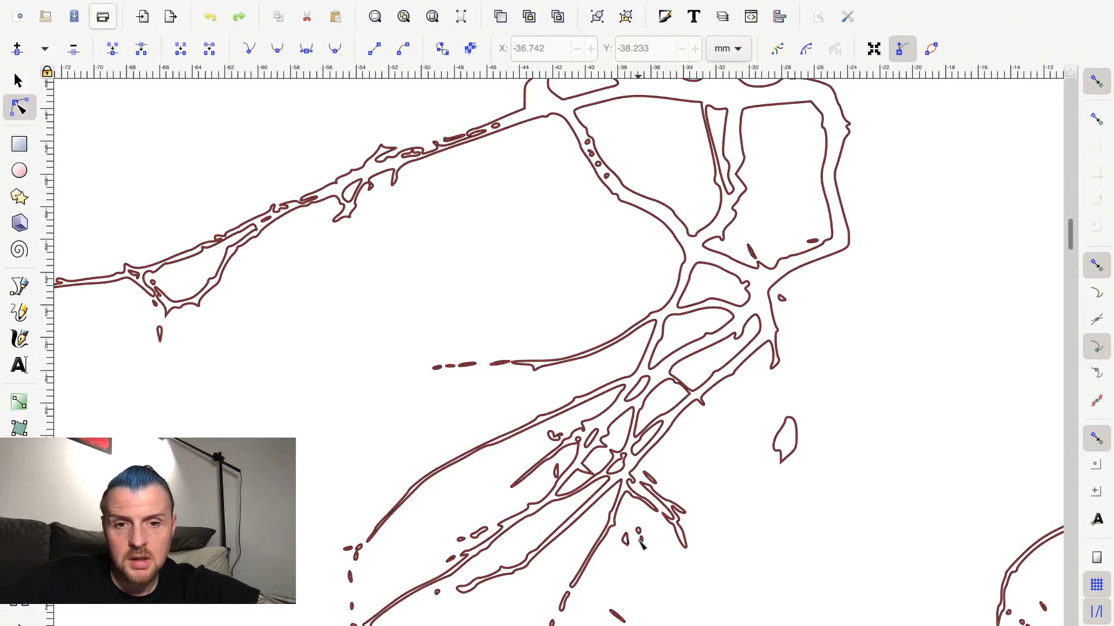
click(642, 541)
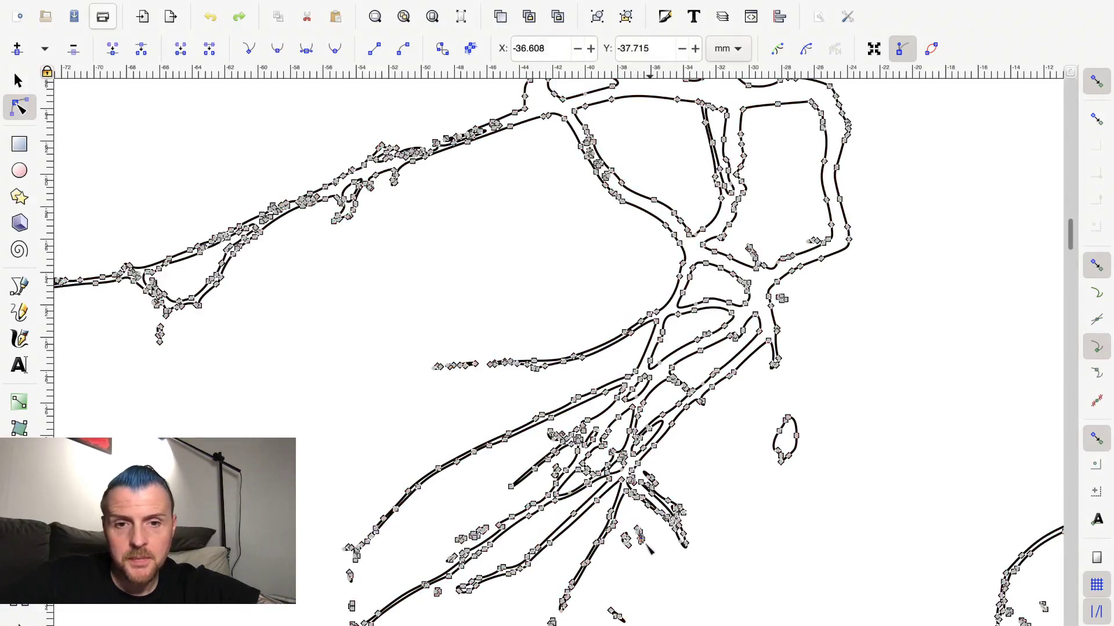
drag(650, 554, 619, 525)
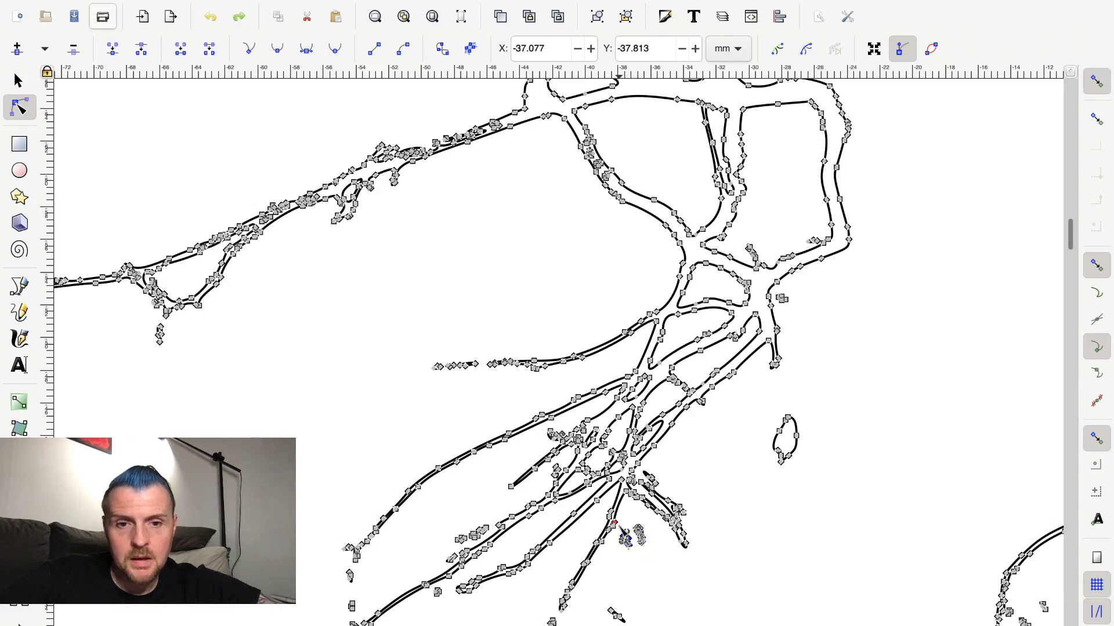
key(Delete)
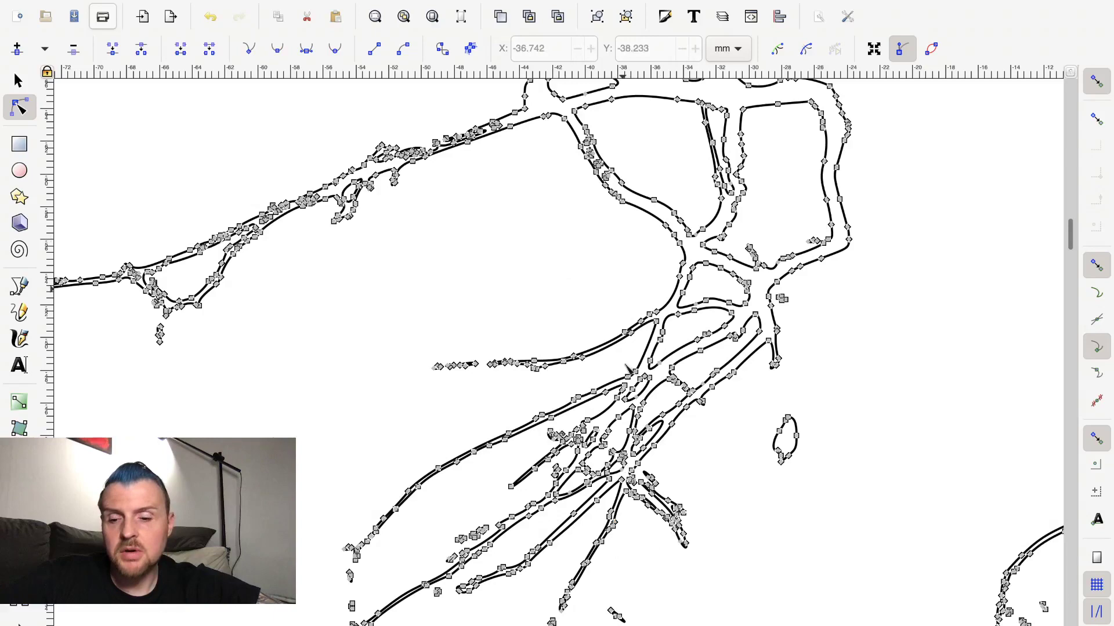
- Zoom out and scroll the canvas over to the tower's curved outline
scroll(624, 363, up, 2)
scroll(624, 363, down, 1)
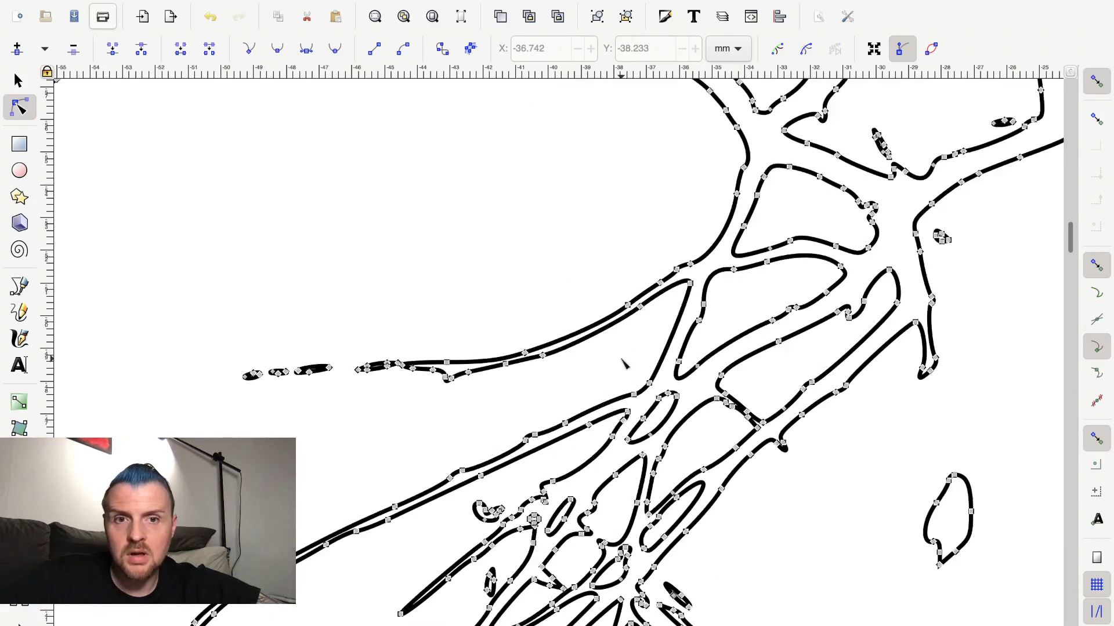
scroll(624, 363, down, 1)
scroll(623, 363, down, 1)
scroll(623, 363, down, 1)
scroll(623, 363, down, 1)
scroll(623, 363, down, 1)
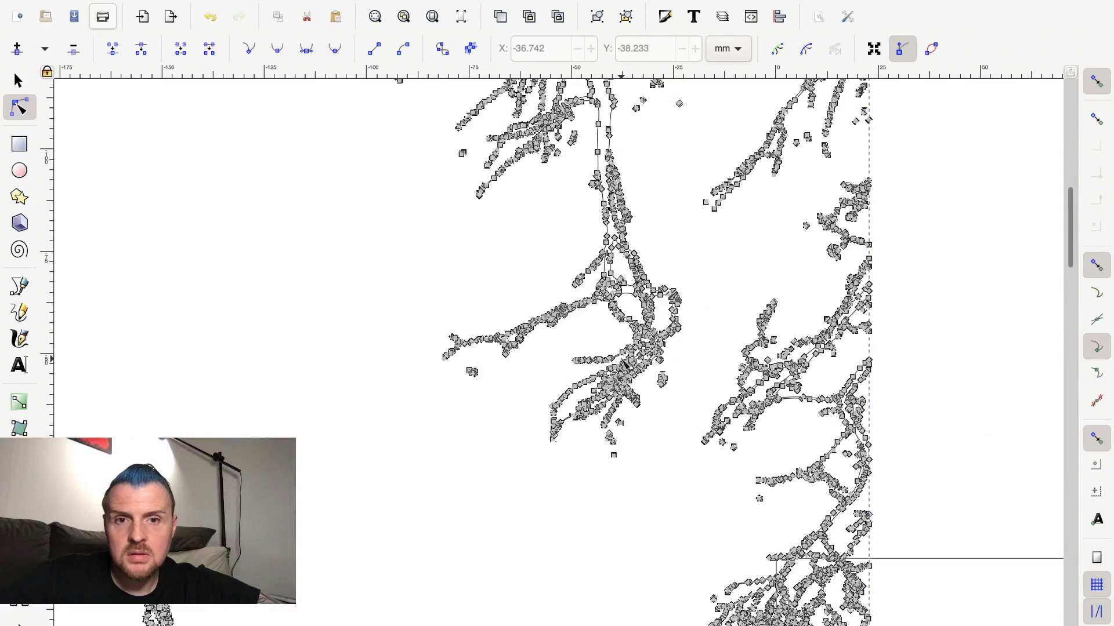
scroll(625, 365, down, 1)
scroll(625, 365, down, 1)
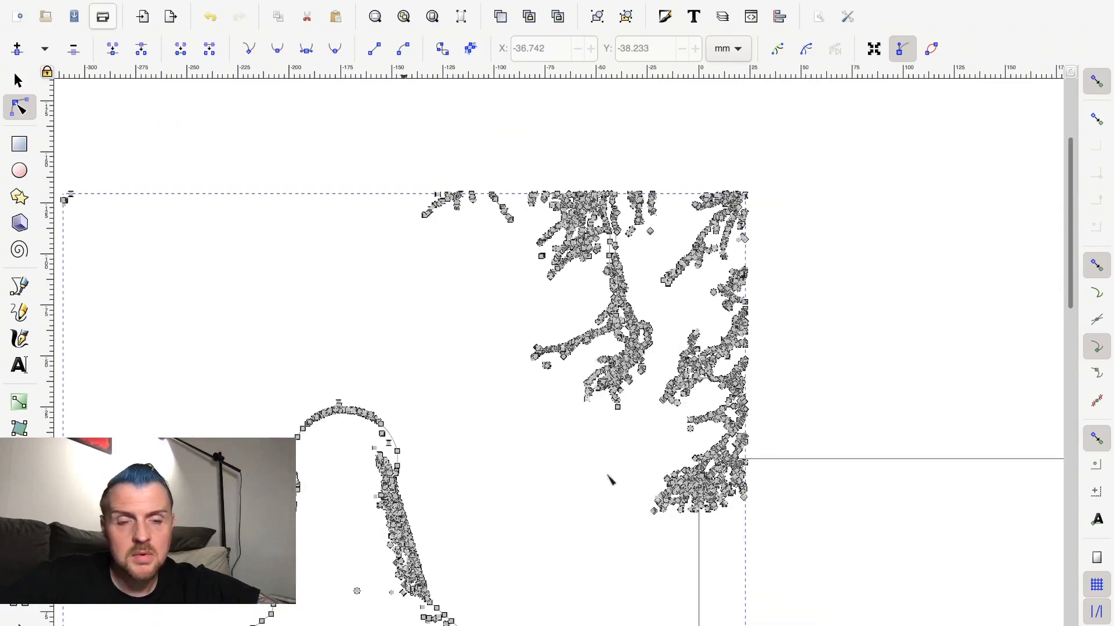
drag(1067, 284, 1064, 367)
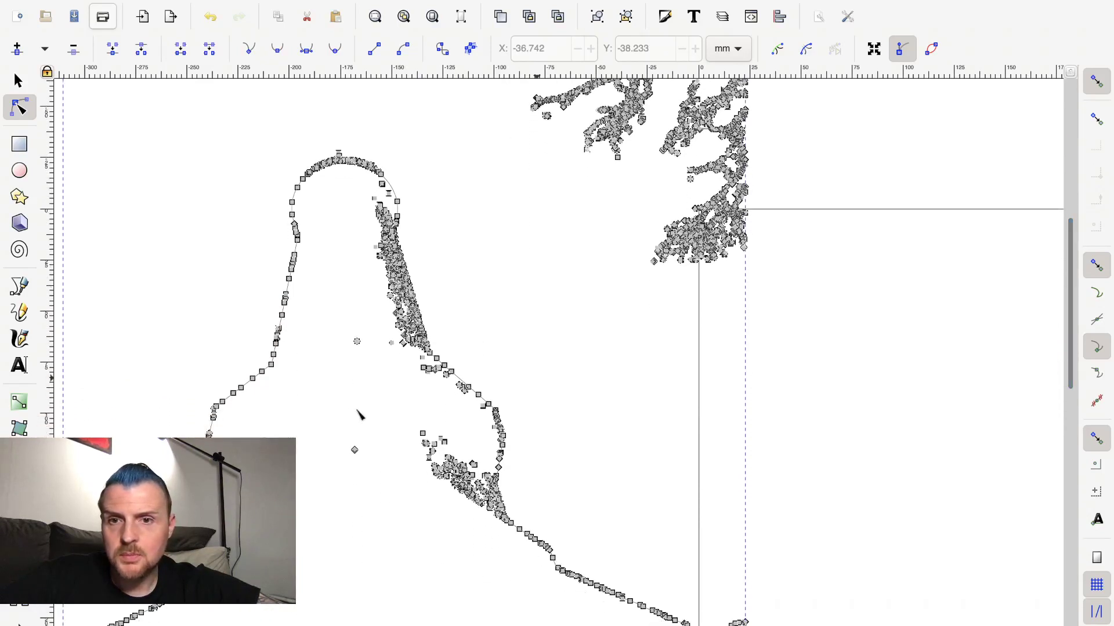
- Zoom back in and select a tower outline node at X -146.802, Y 36.124 mm
scroll(351, 410, down, 3)
scroll(350, 411, up, 1)
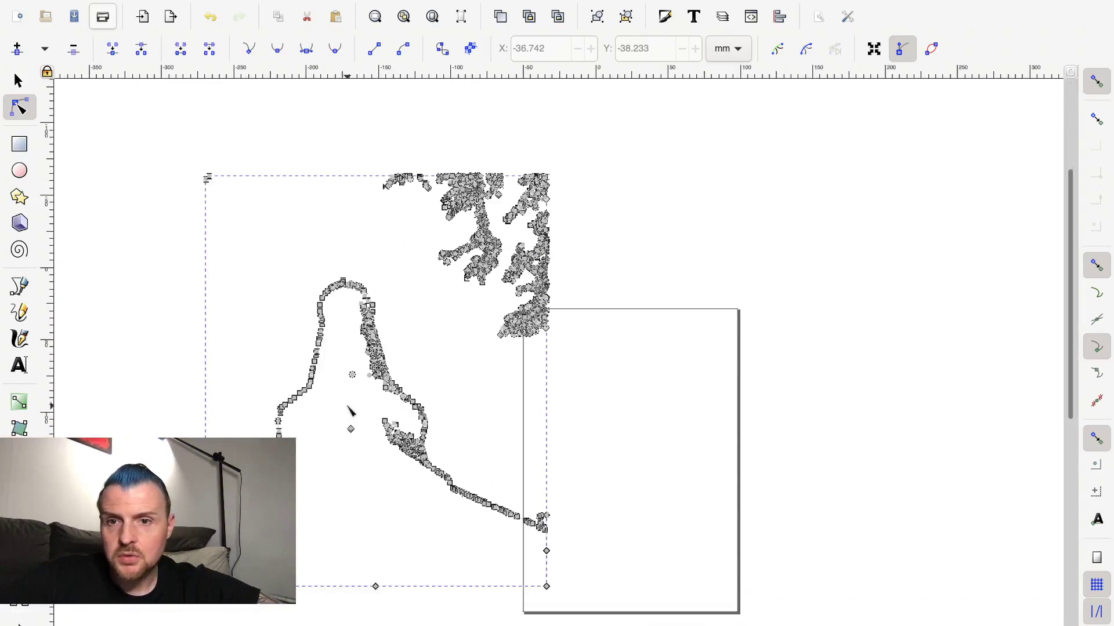
scroll(350, 411, up, 1)
scroll(350, 411, up, 1)
scroll(350, 411, up, 1)
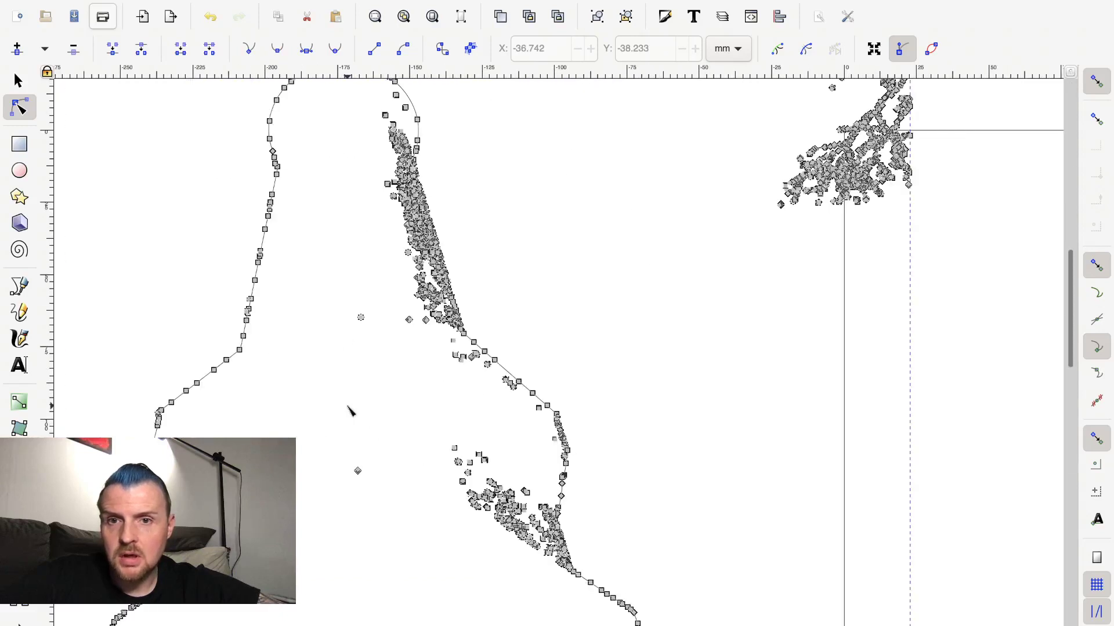
scroll(396, 367, down, 2)
scroll(396, 366, up, 2)
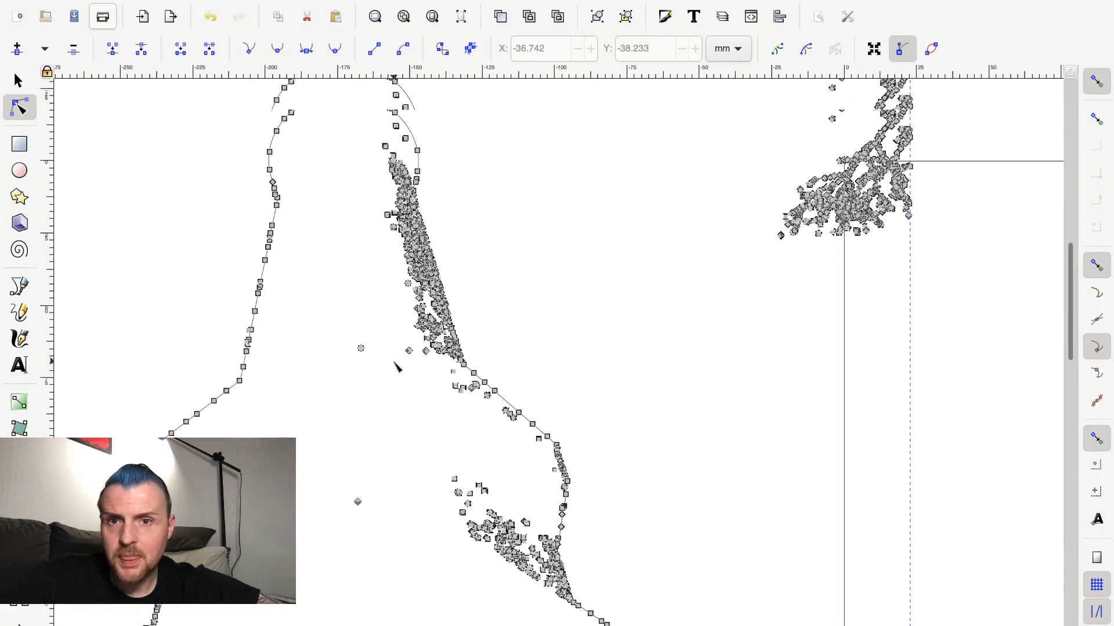
scroll(396, 366, up, 2)
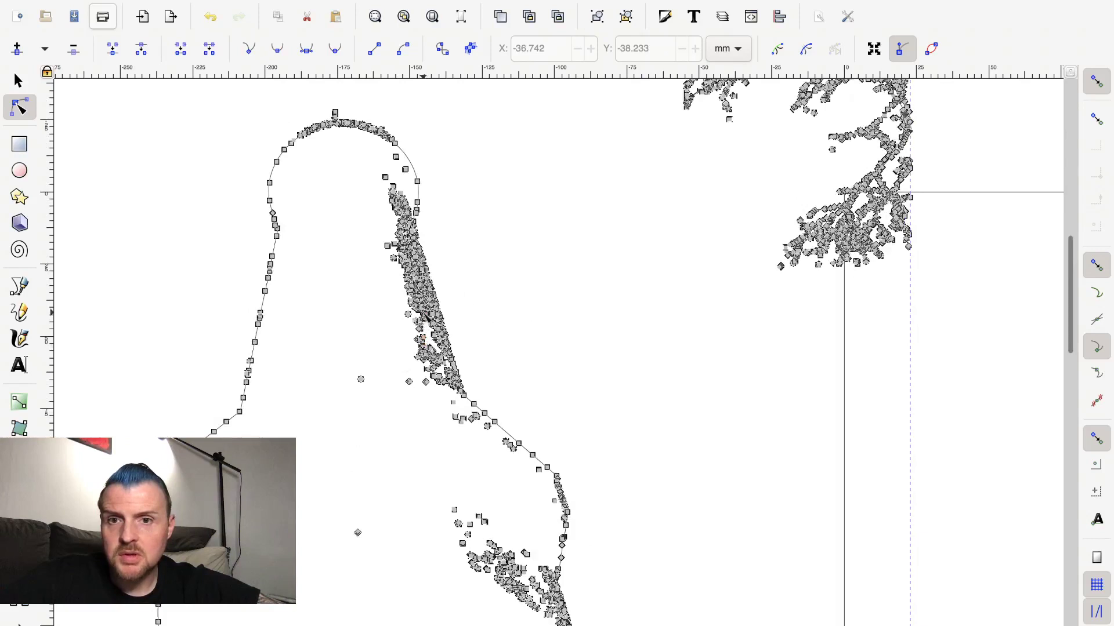
click(420, 298)
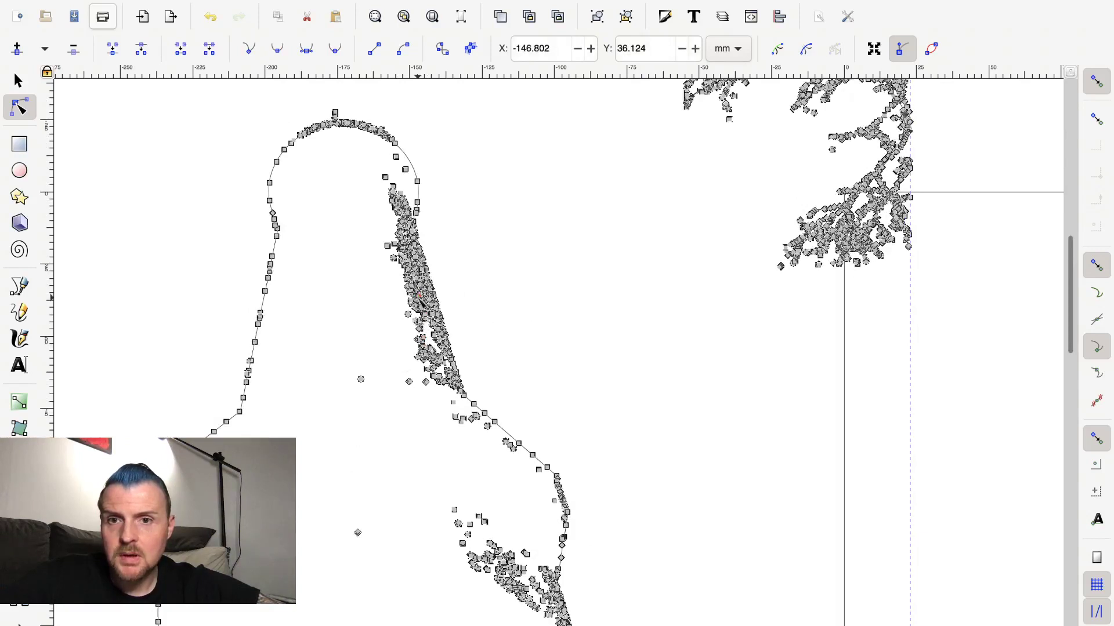
- Clear the tower-edge node selection and zoom in one step with Ansicht > Zoomfaktor > Heranzoomen
drag(345, 174, 558, 448)
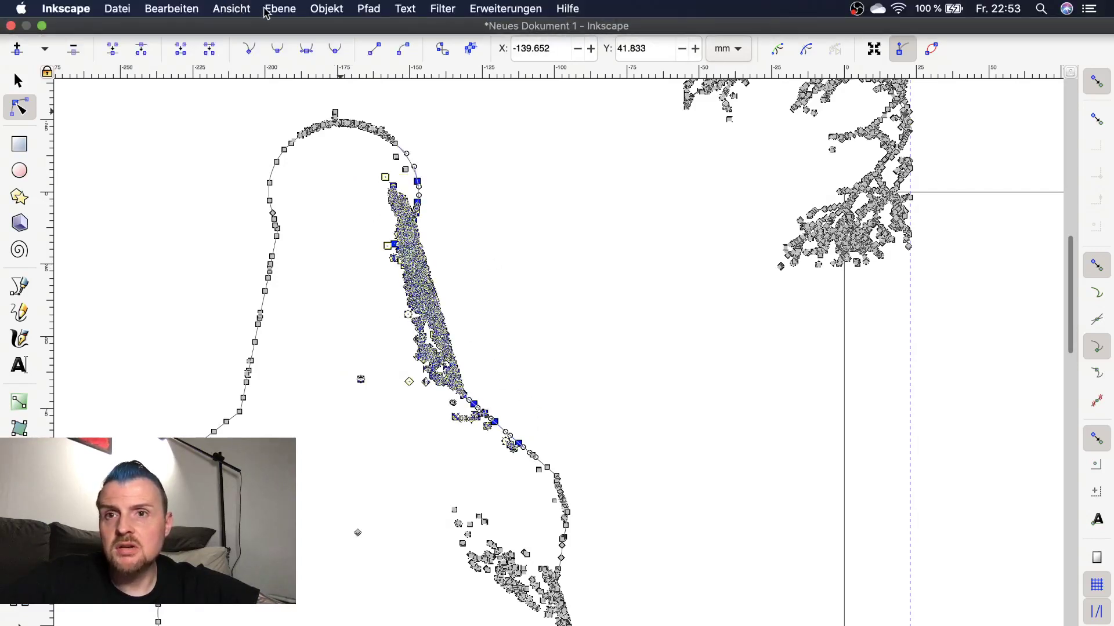
click(490, 216)
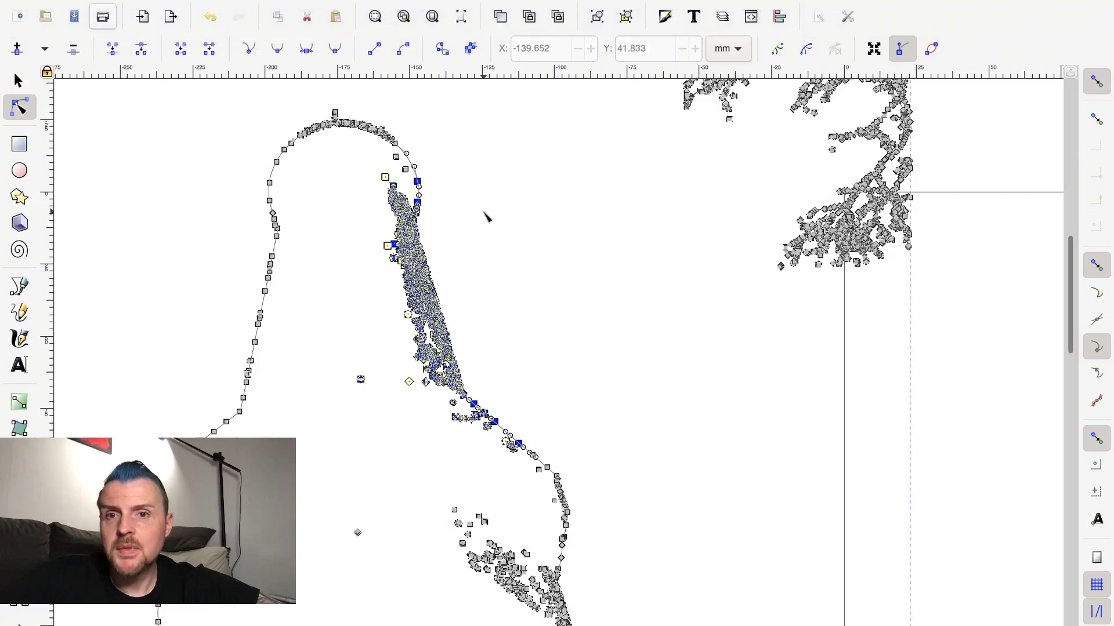
key(Escape)
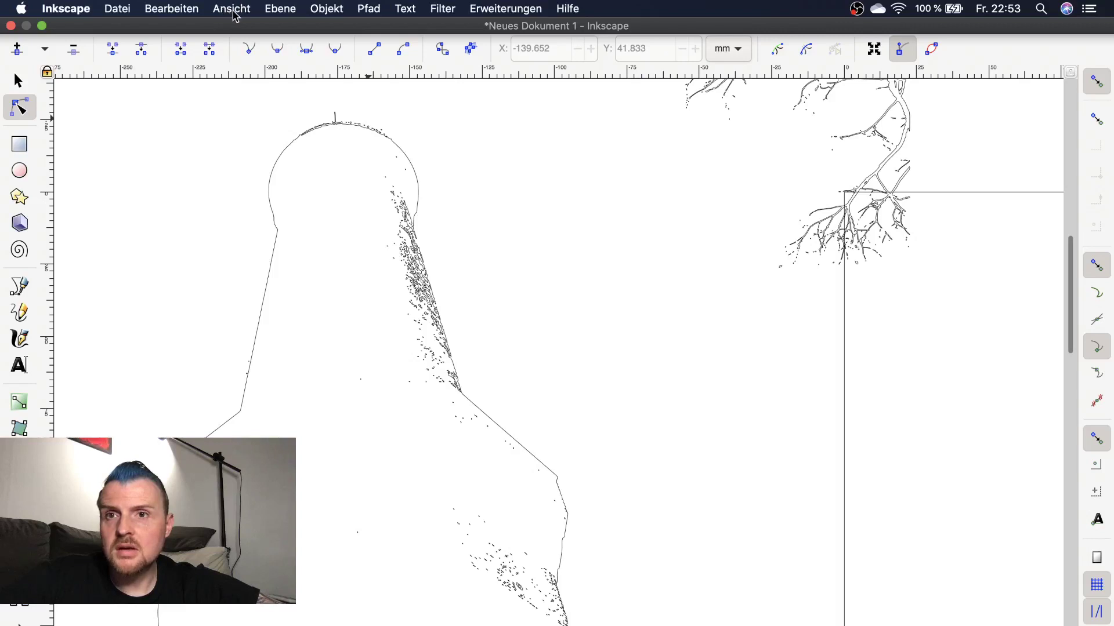
click(232, 10)
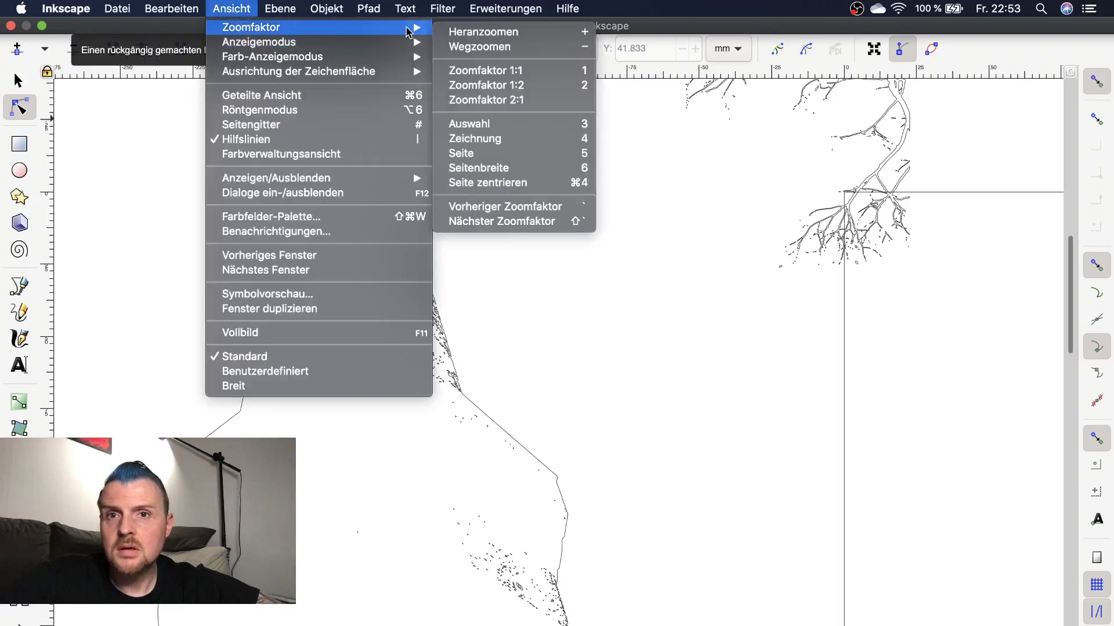
click(460, 32)
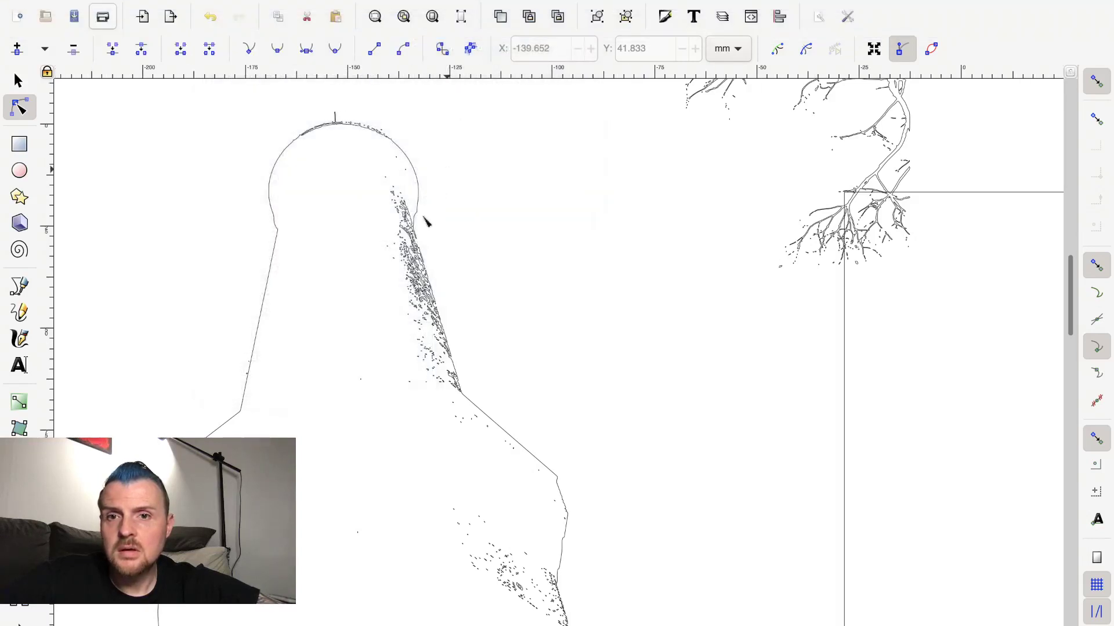
- Scroll and zoom in closely on the speckled right-hand slope of the tower outline
scroll(401, 244, up, 1)
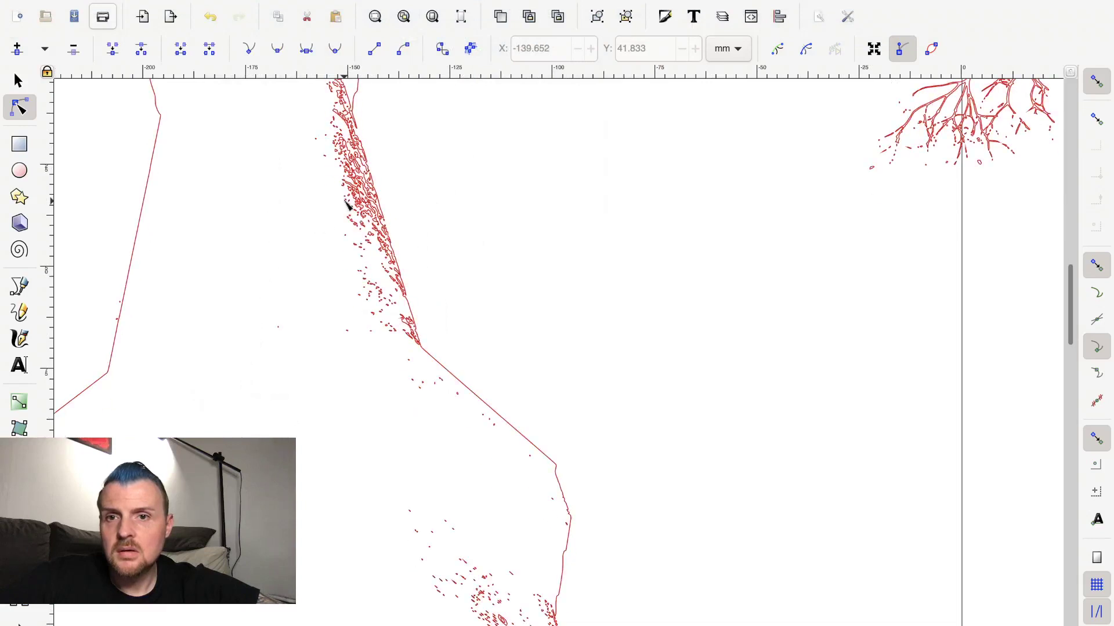
scroll(348, 206, down, 2)
scroll(347, 204, down, 1)
scroll(347, 204, up, 5)
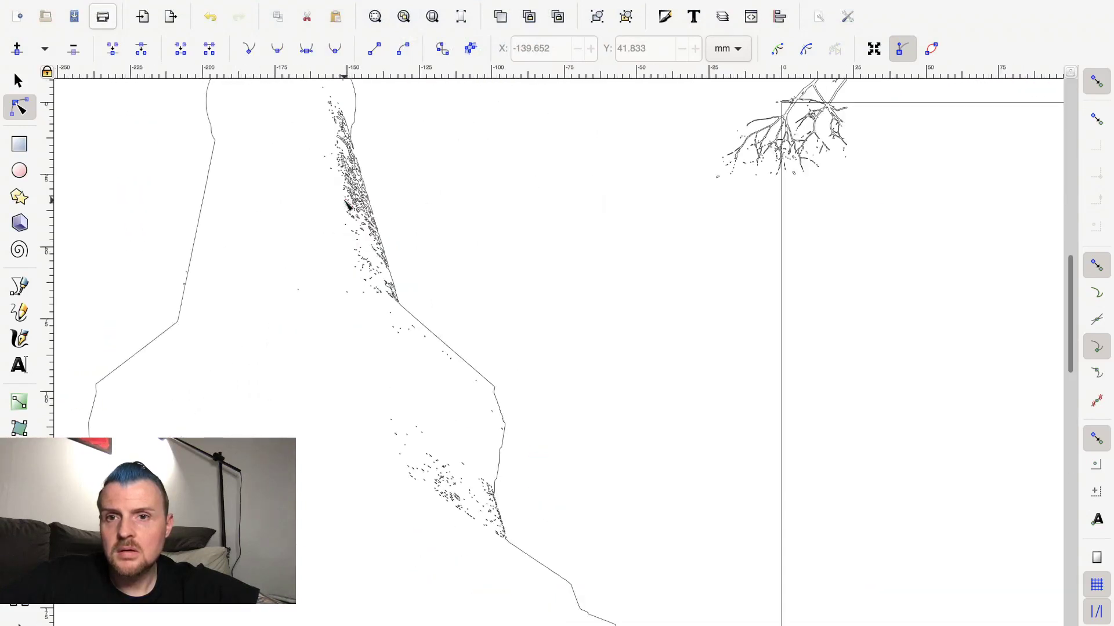
scroll(347, 204, up, 2)
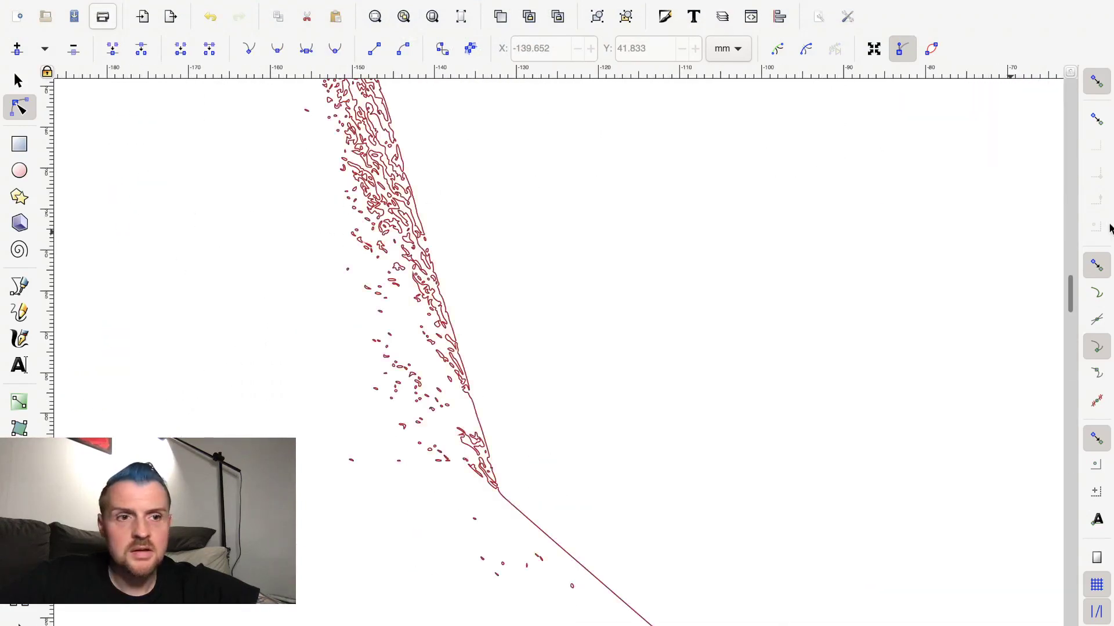
mouse_move(1070, 290)
mouse_down()
mouse_move(1071, 222)
mouse_move(1075, 280)
mouse_up()
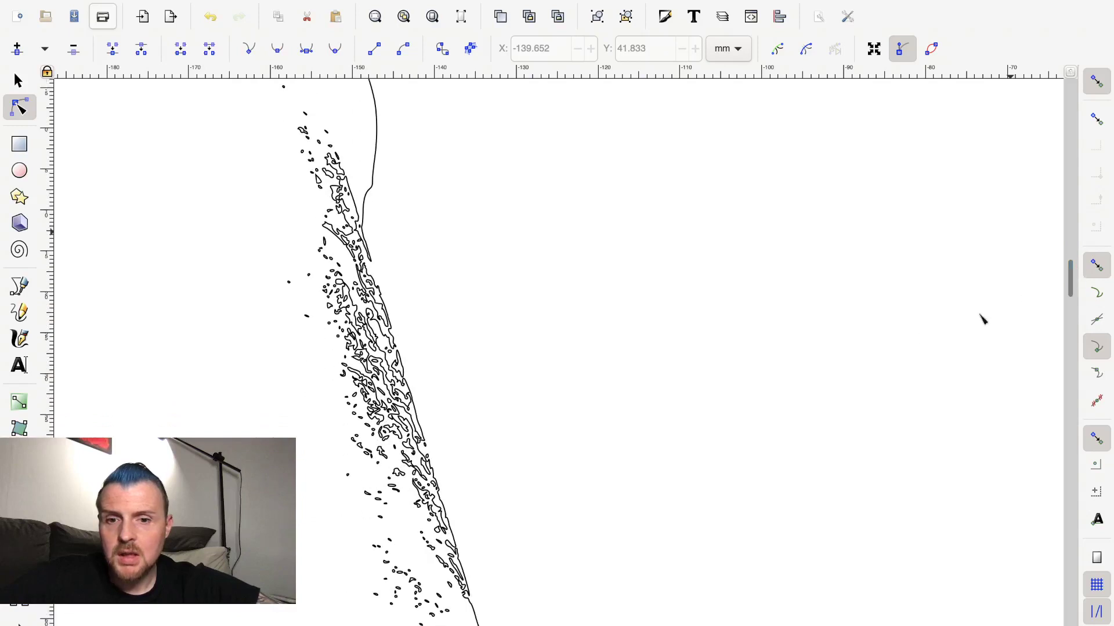
scroll(557, 348, right, 2)
scroll(556, 348, left, 3)
scroll(556, 348, left, 3)
scroll(557, 348, left, 5)
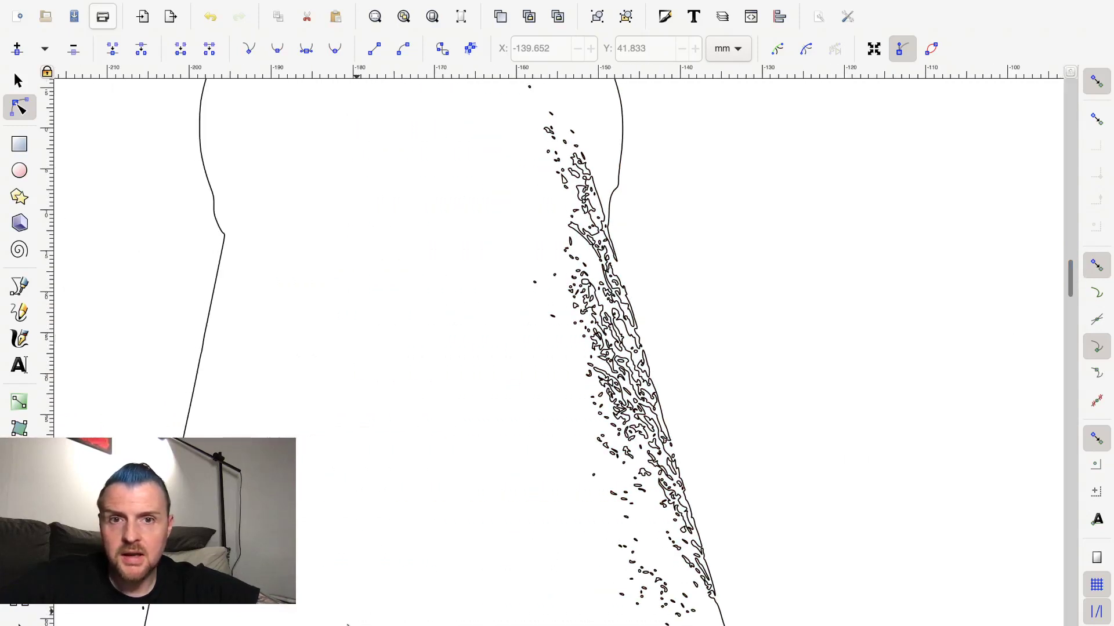
scroll(634, 394, down, 1)
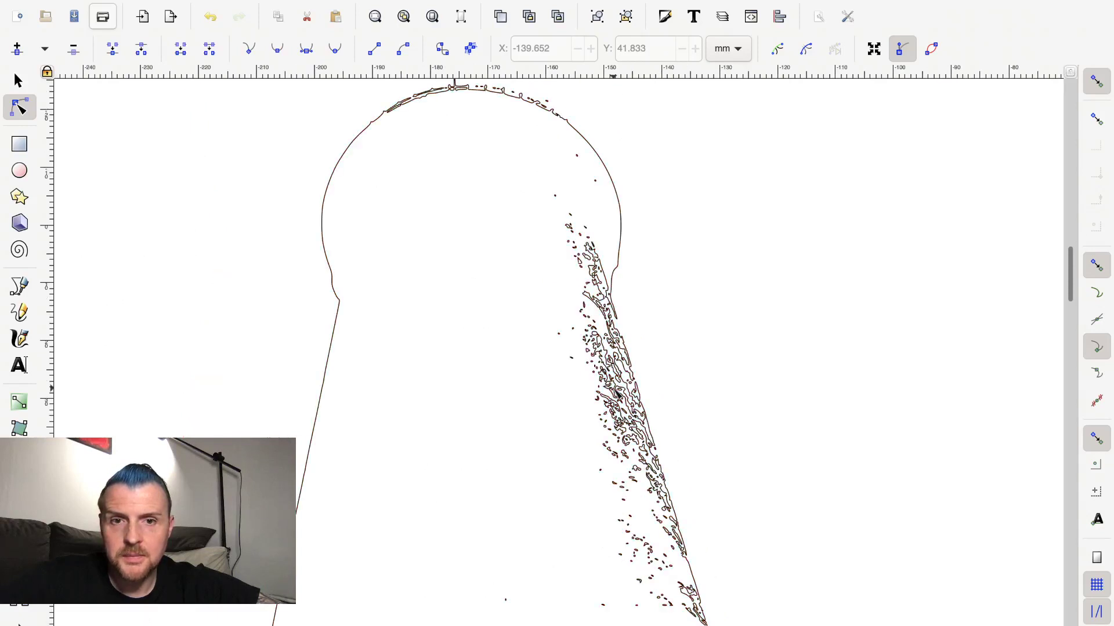
scroll(634, 393, up, 3)
scroll(614, 390, up, 1)
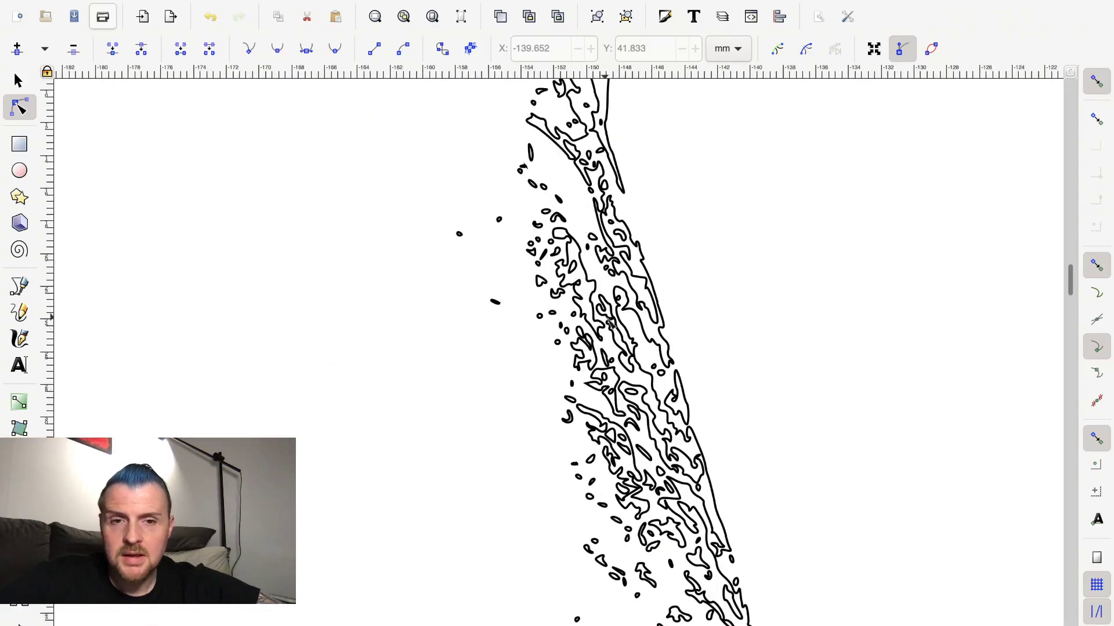
scroll(609, 322, up, 1)
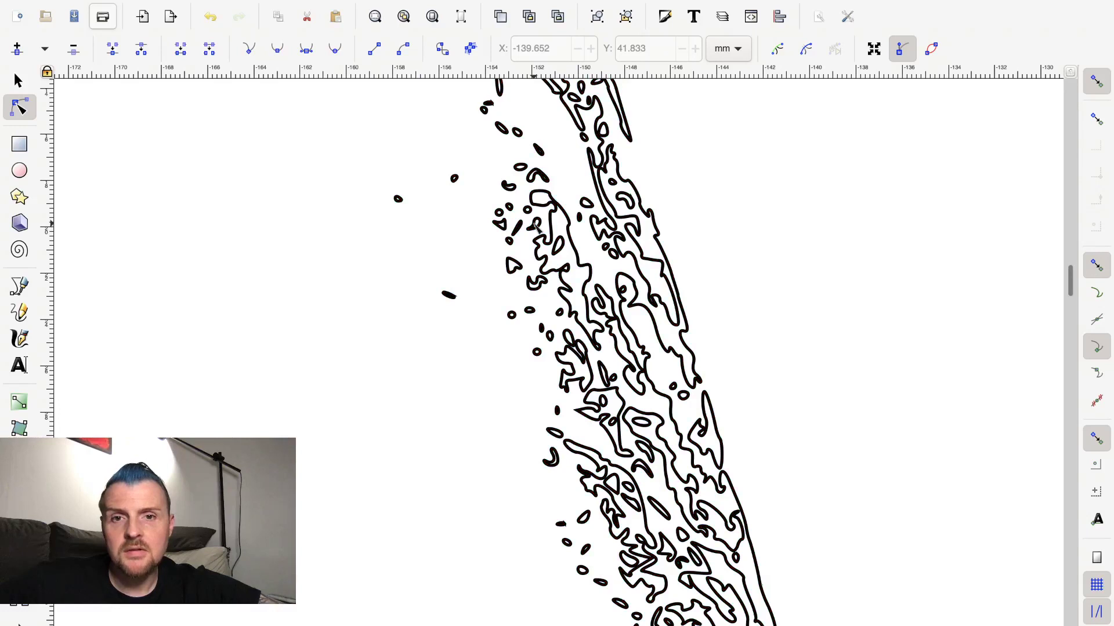
- Select the traced path and delete the isolated specks on the left
click(534, 225)
drag(339, 177, 497, 335)
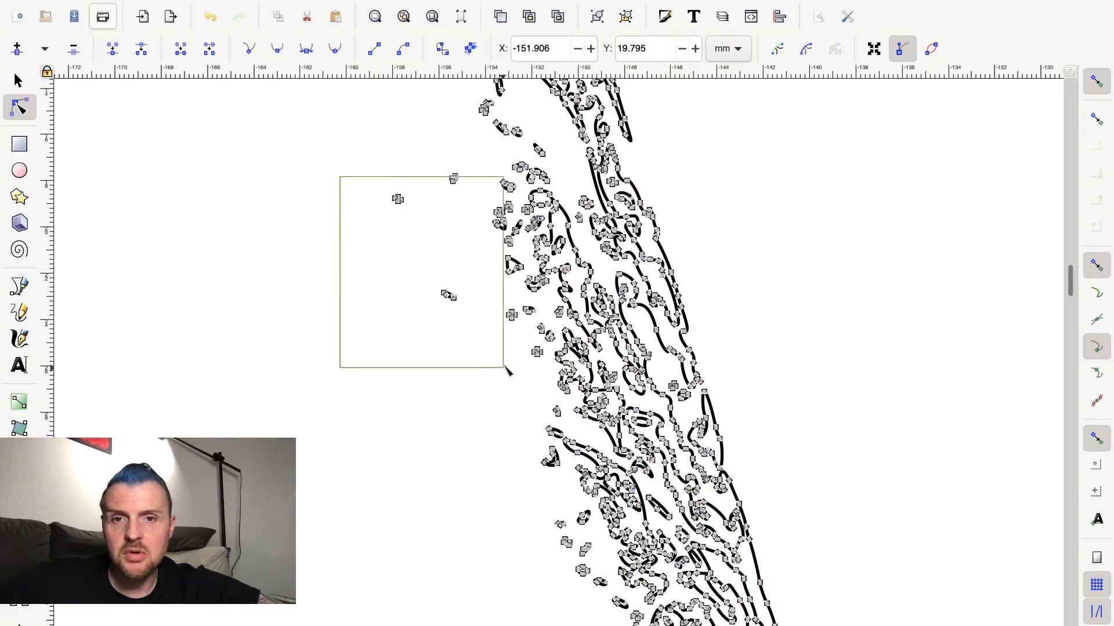
drag(490, 318, 486, 307)
right_click(449, 305)
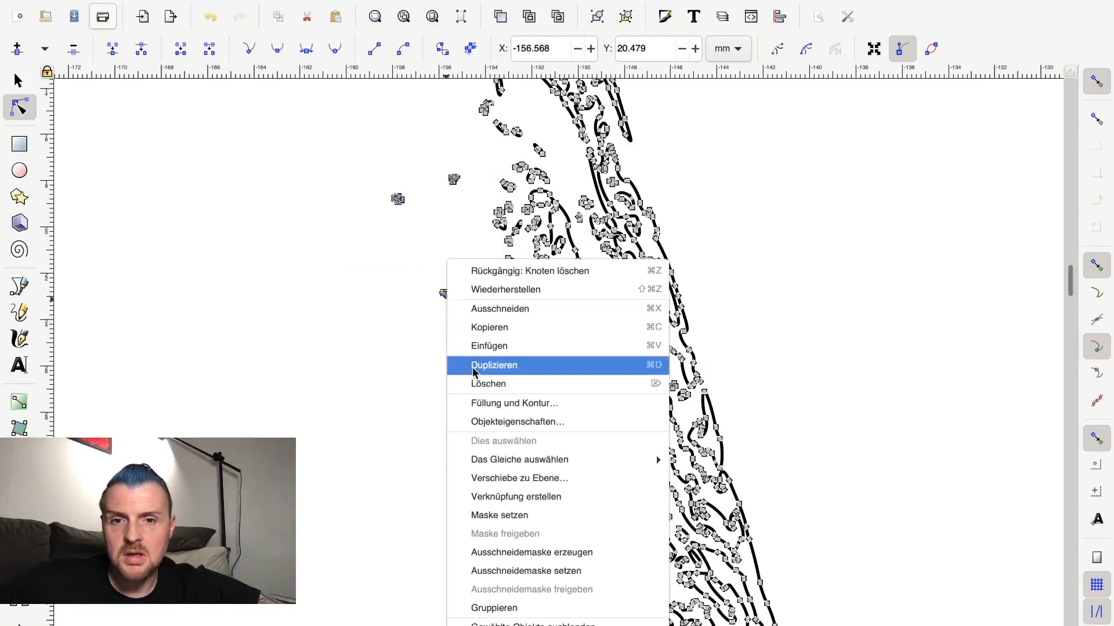
click(361, 317)
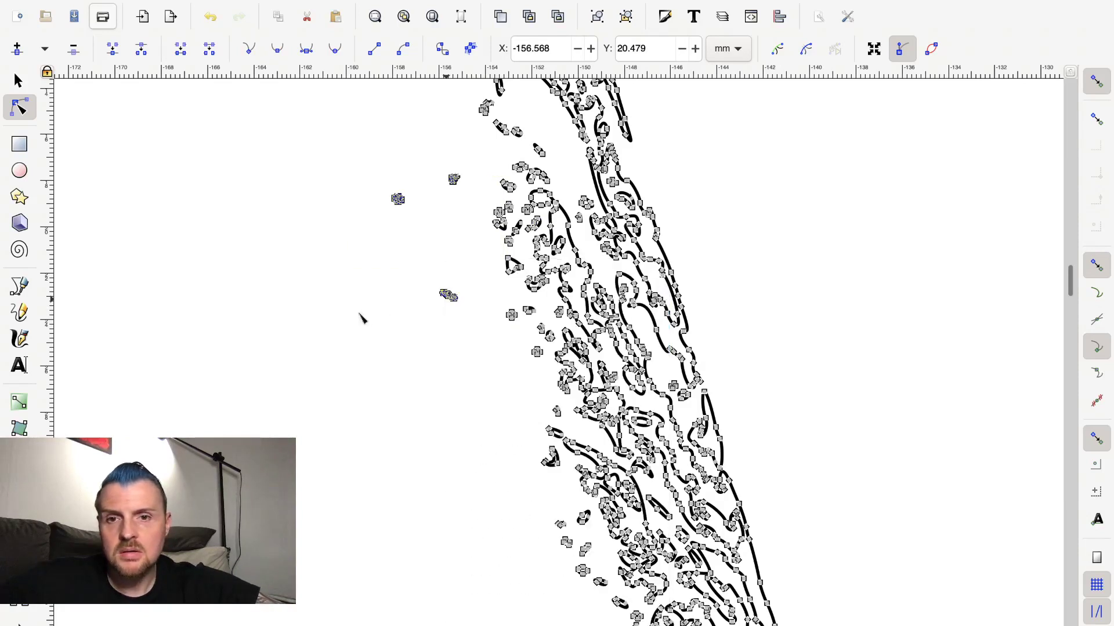
key(Delete)
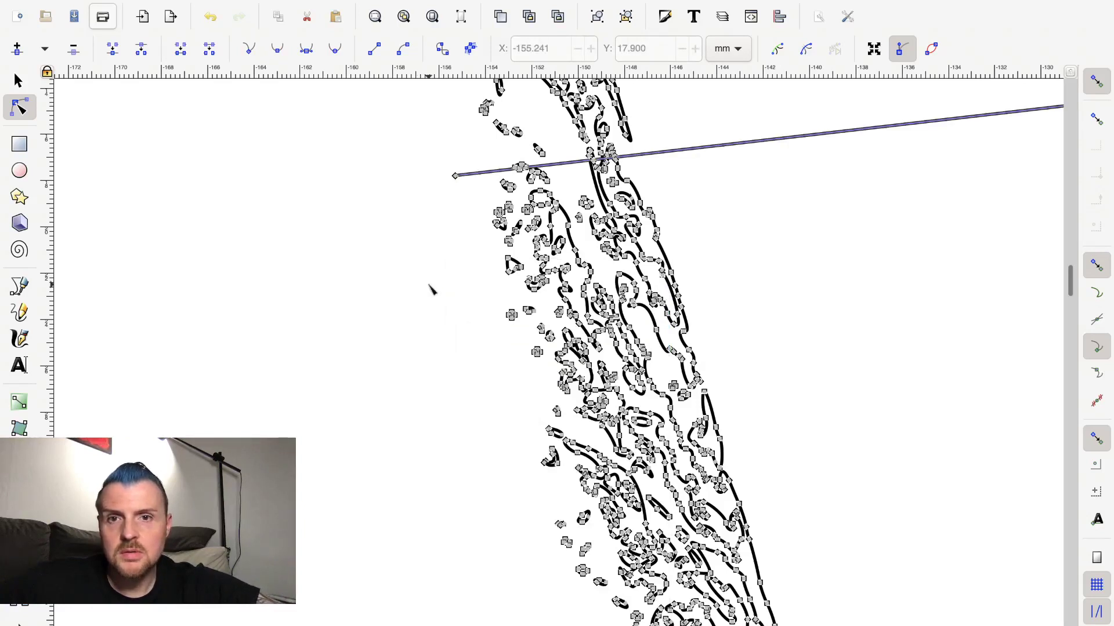
- Undo the deletion that joined nodes into an unwanted long line
click(455, 176)
right_click(456, 176)
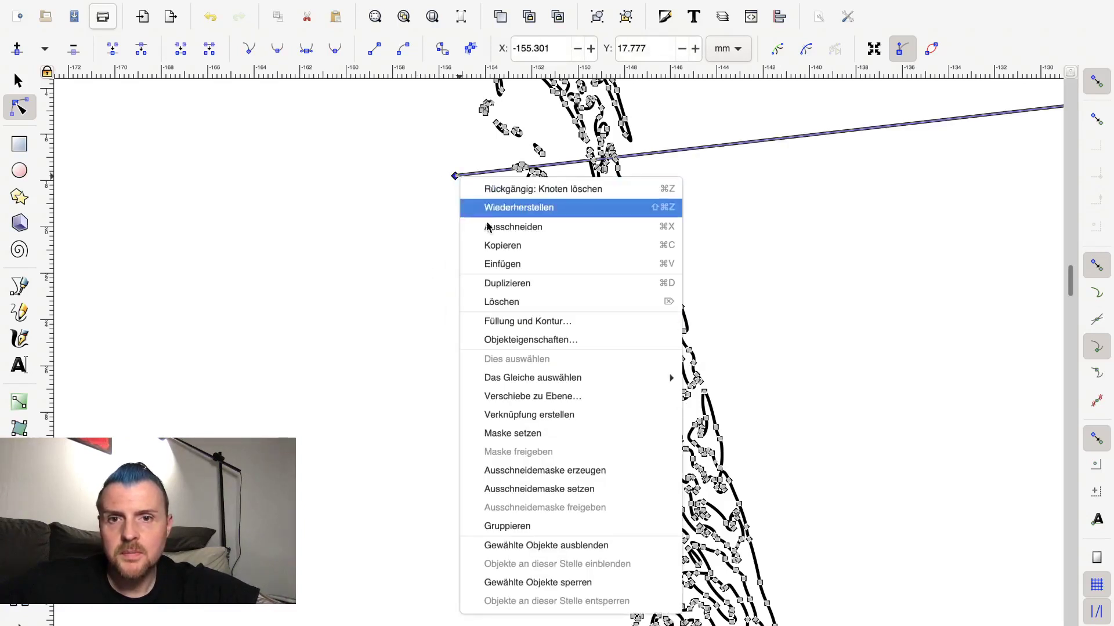
click(406, 203)
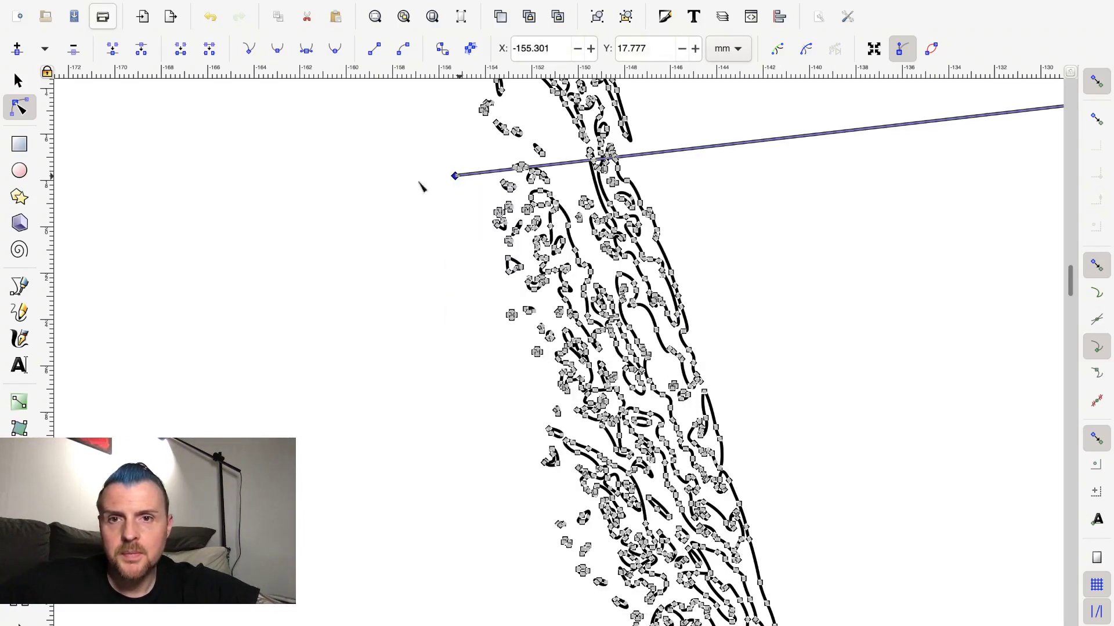
click(210, 20)
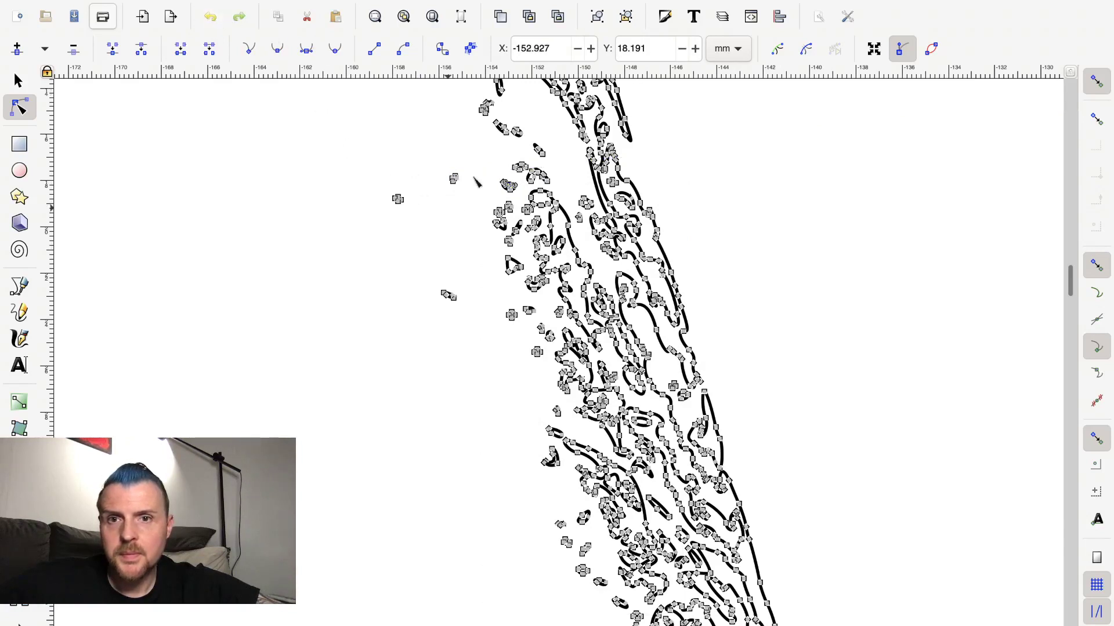
- Delete the remaining specks: two at upper left, a lone one lower down, and those hugging the band
drag(481, 161, 376, 229)
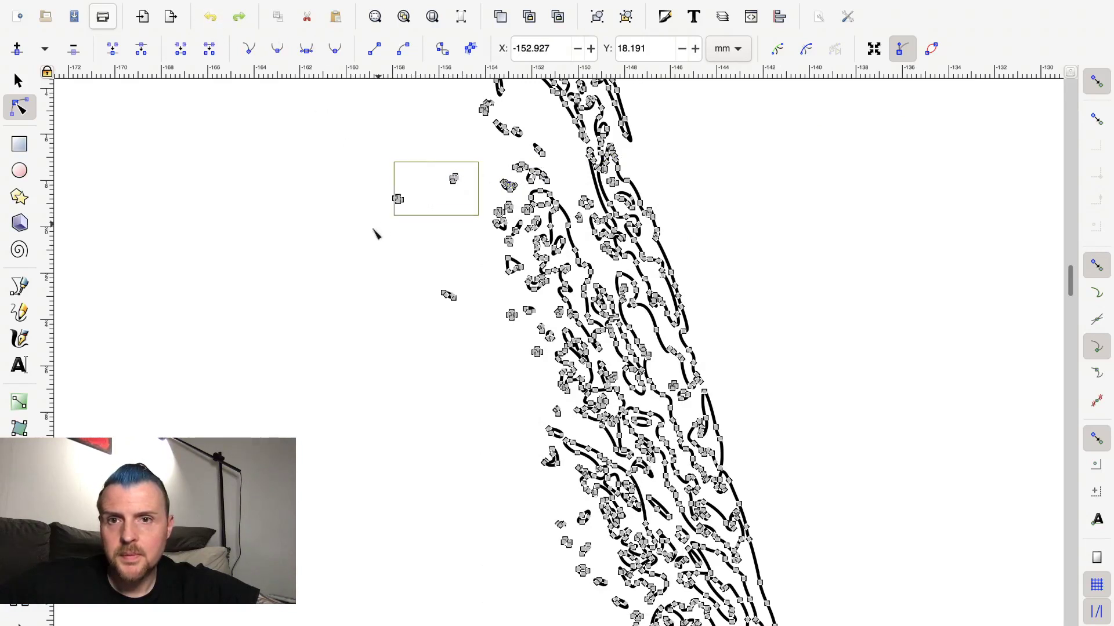
key(Delete)
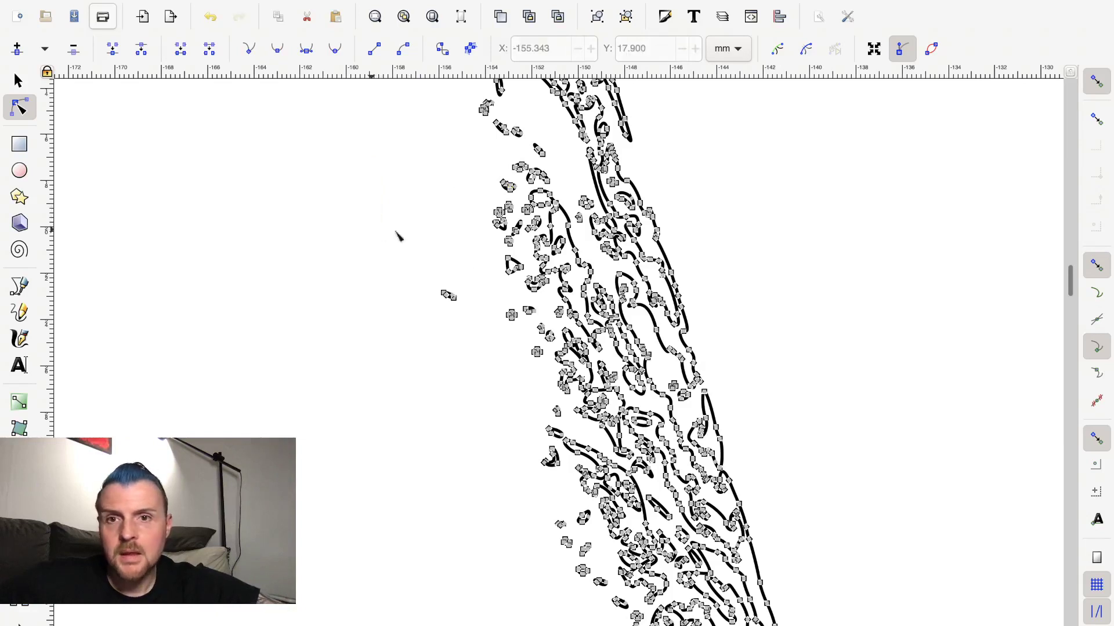
drag(478, 302, 408, 287)
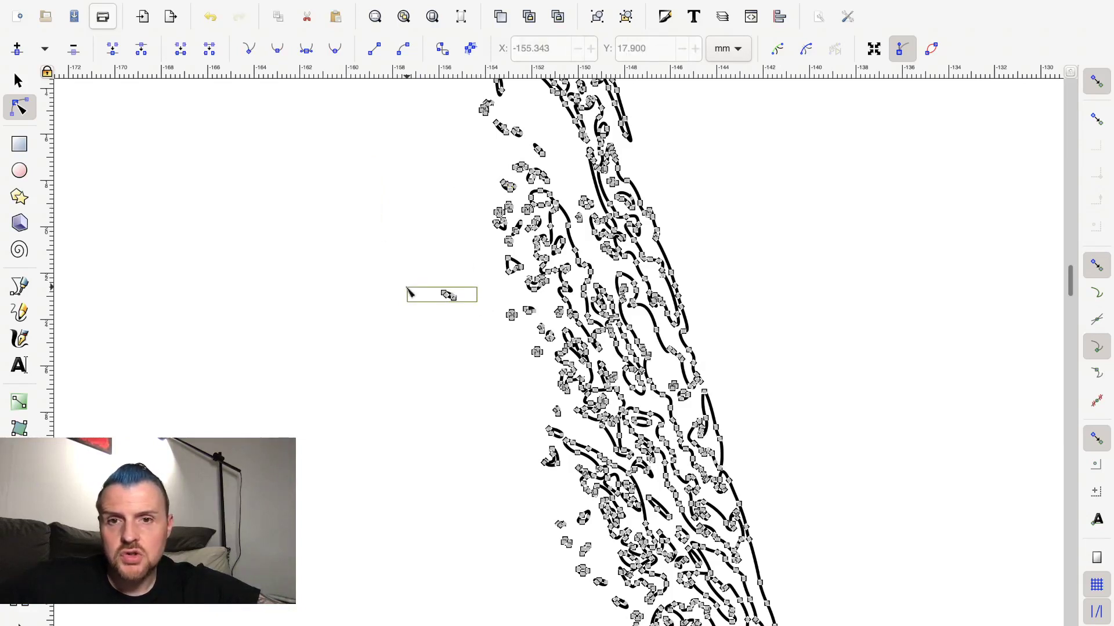
key(Delete)
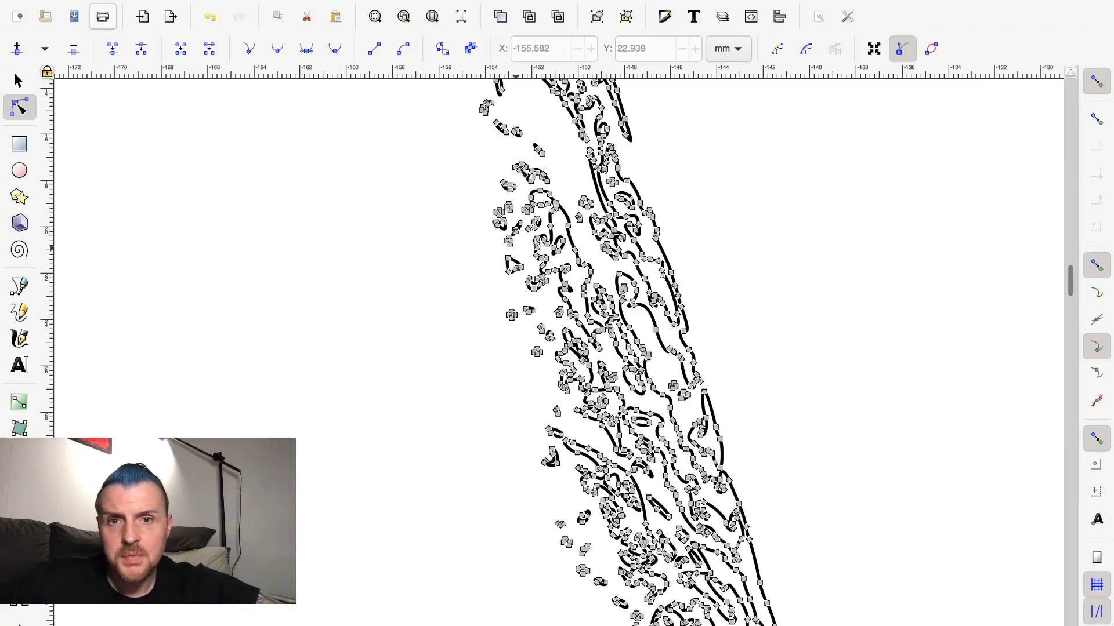
drag(566, 420, 542, 396)
key(Delete)
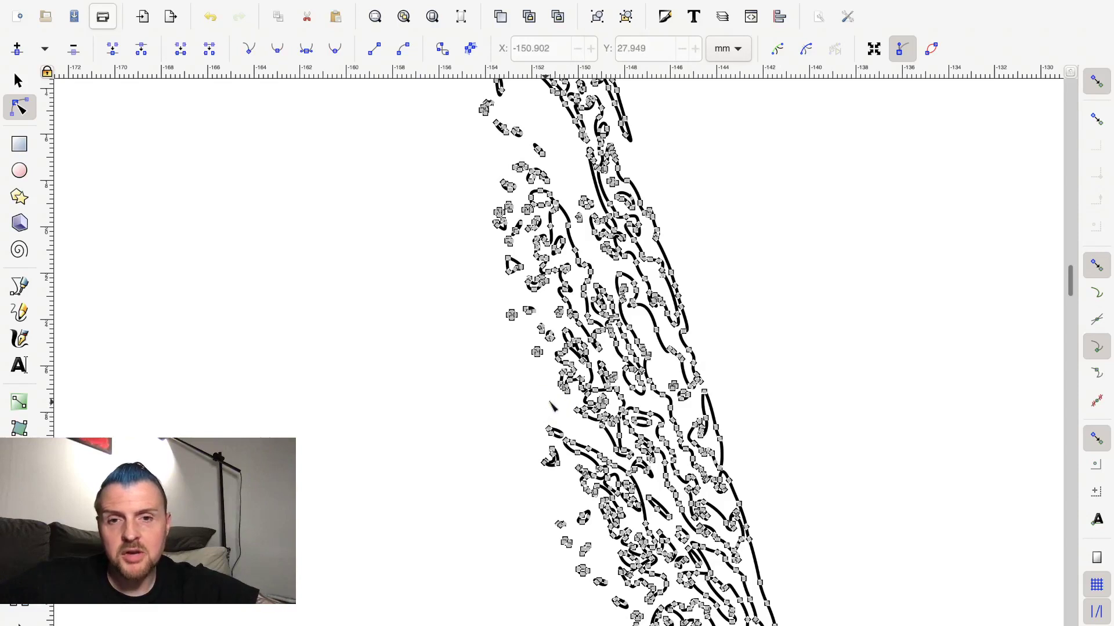
drag(543, 372, 497, 316)
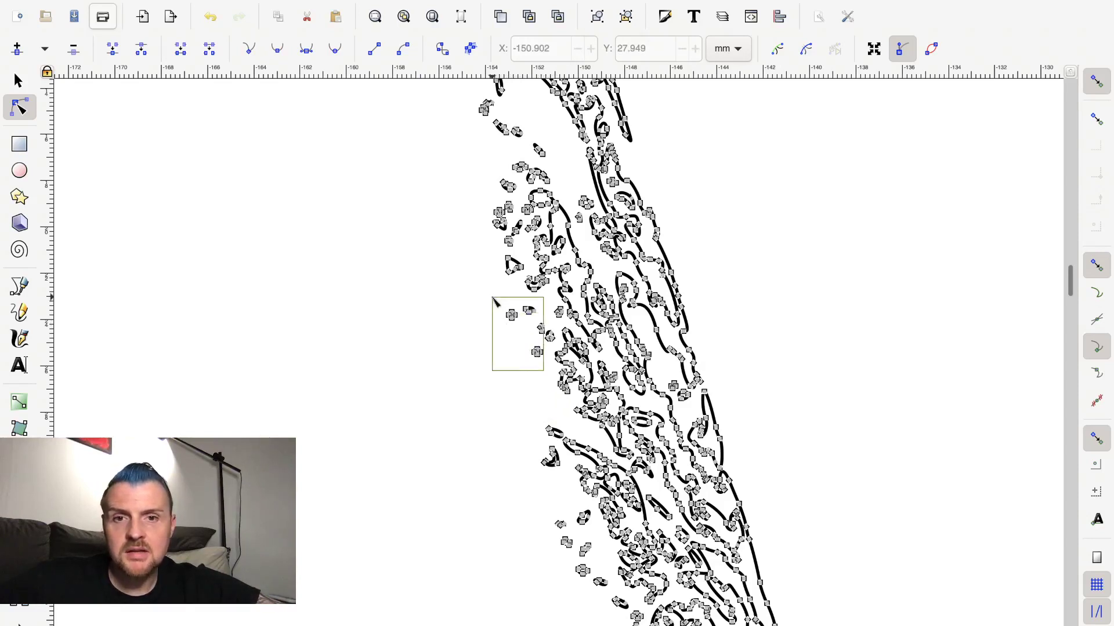
drag(497, 316, 494, 298)
key(Delete)
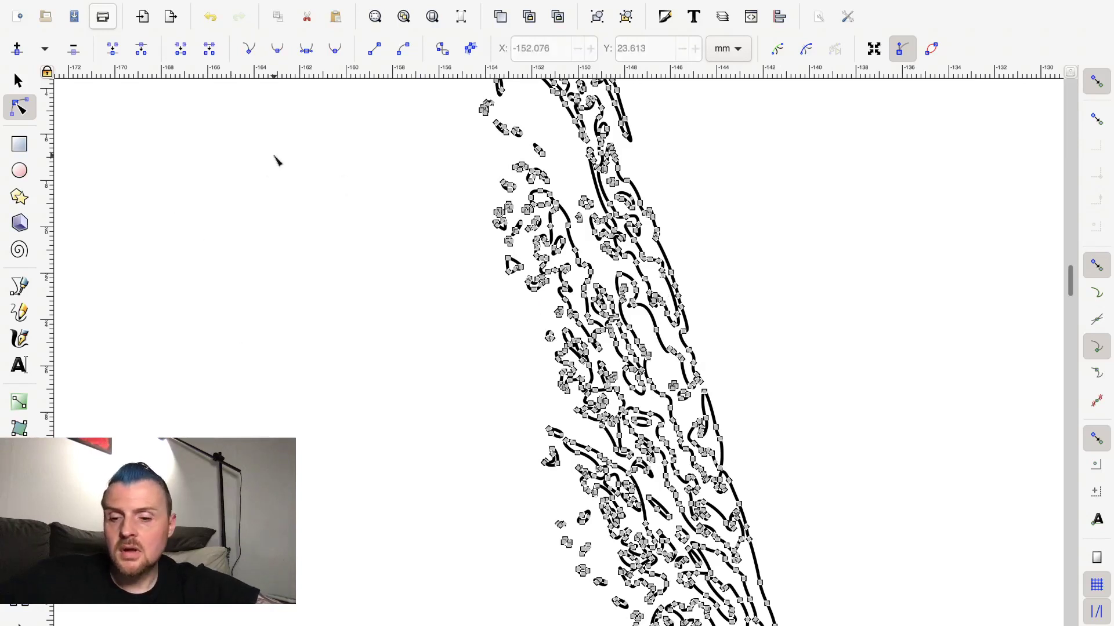
ctrl+scroll(277, 160, up, 2)
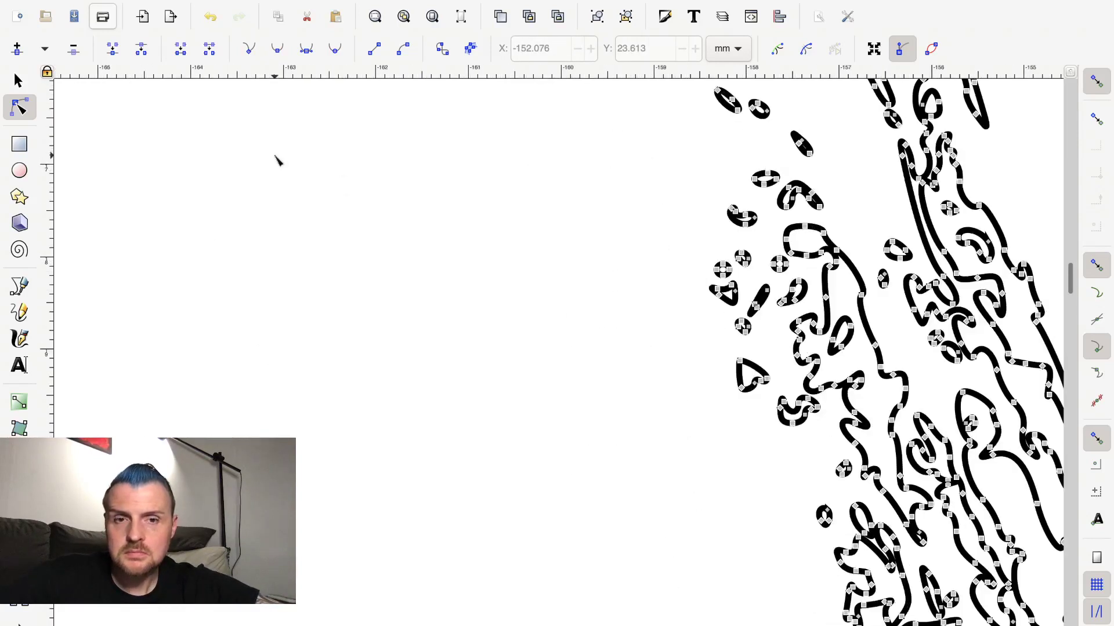
ctrl+scroll(277, 164, down, 2)
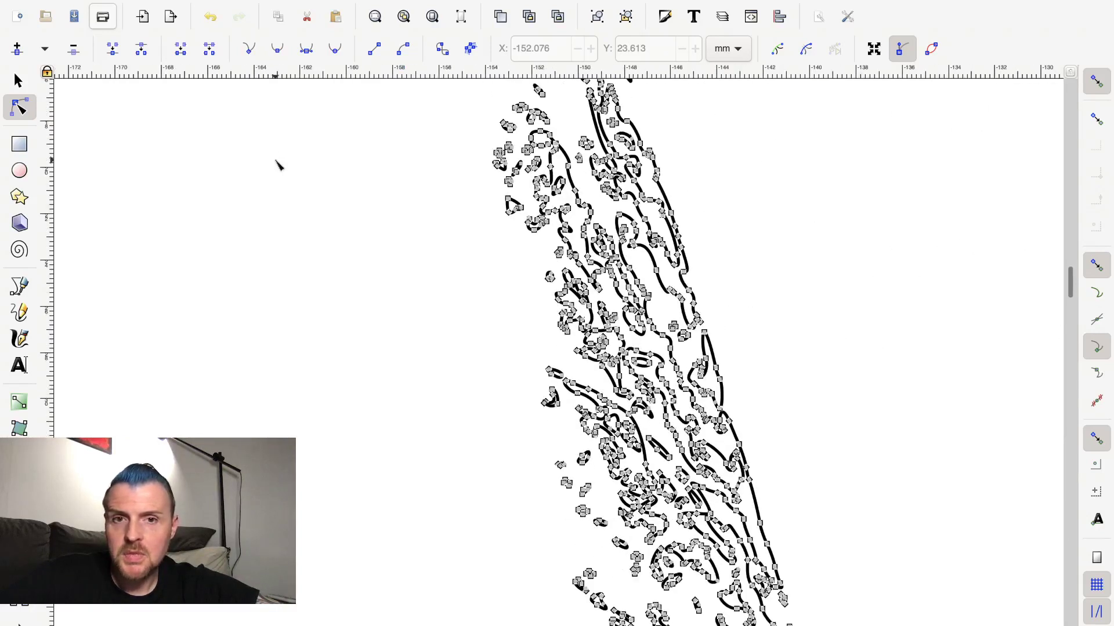
scroll(277, 164, down, 1)
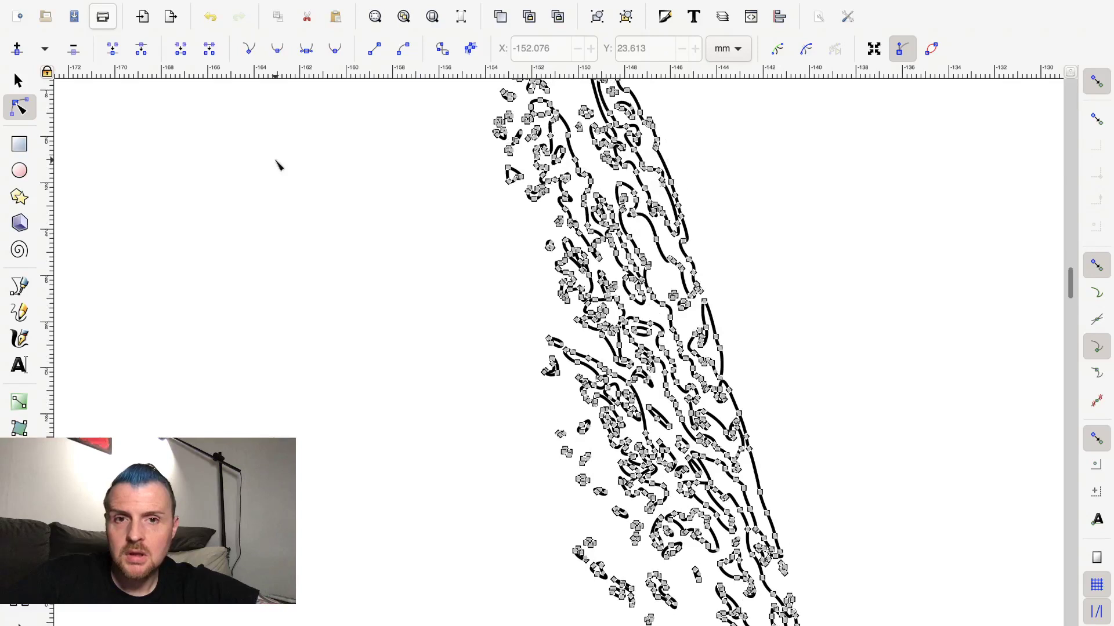
ctrl+scroll(277, 164, up, 1)
ctrl+scroll(278, 165, up, 1)
ctrl+scroll(277, 164, up, 1)
ctrl+scroll(277, 164, down, 1)
ctrl+scroll(277, 164, down, 1)
ctrl+scroll(278, 164, down, 2)
ctrl+scroll(277, 165, down, 2)
ctrl+scroll(277, 164, down, 1)
ctrl+scroll(277, 164, down, 2)
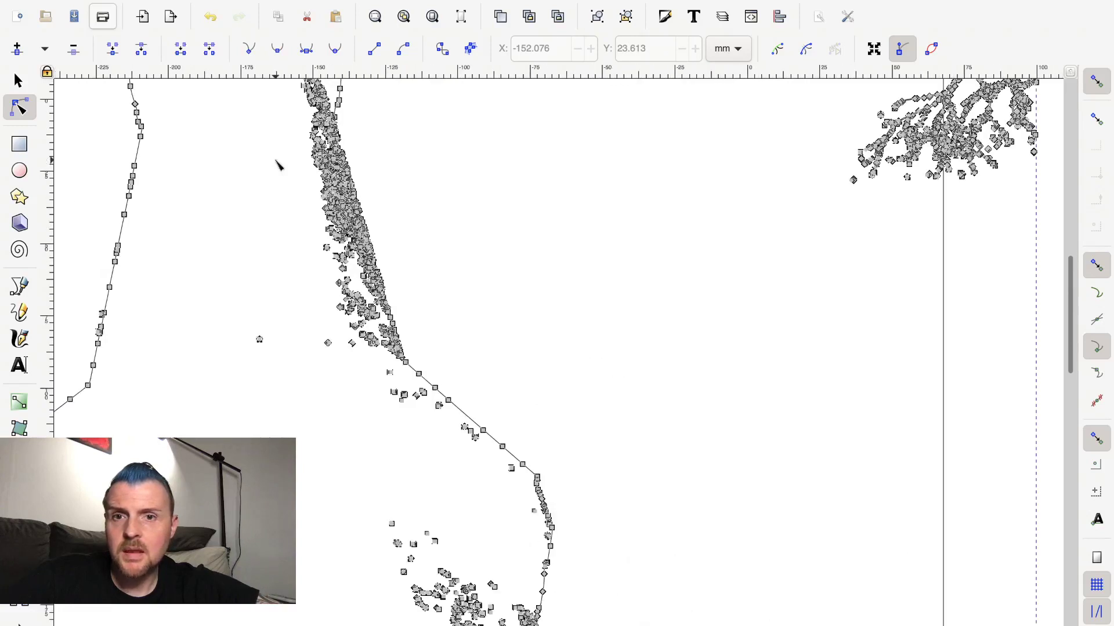
ctrl+scroll(277, 165, down, 2)
ctrl+scroll(278, 165, down, 1)
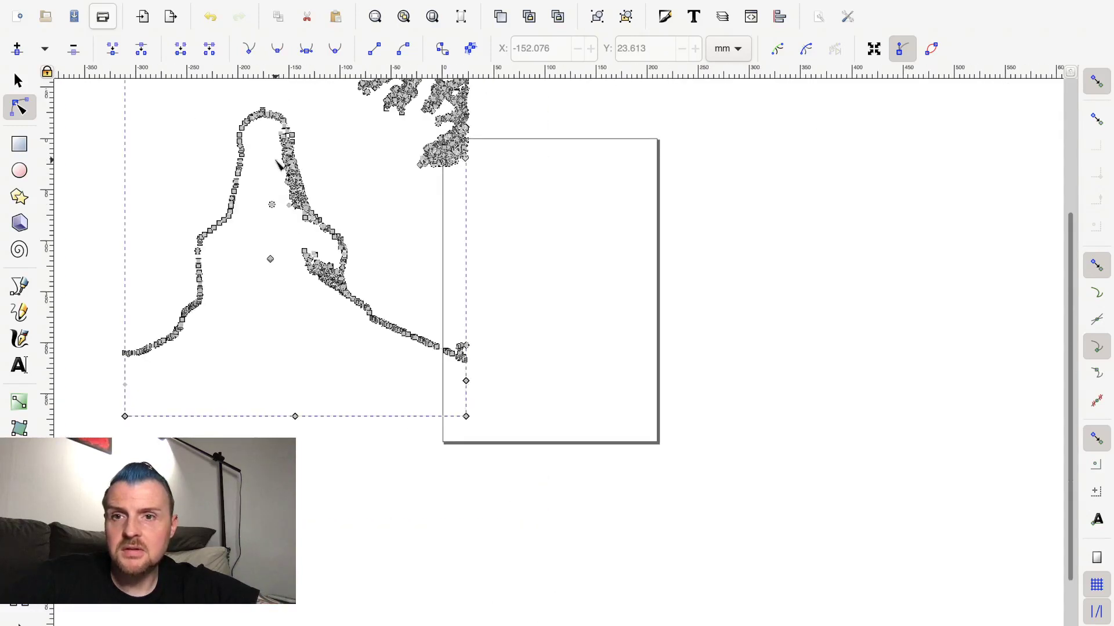
ctrl+scroll(277, 164, down, 1)
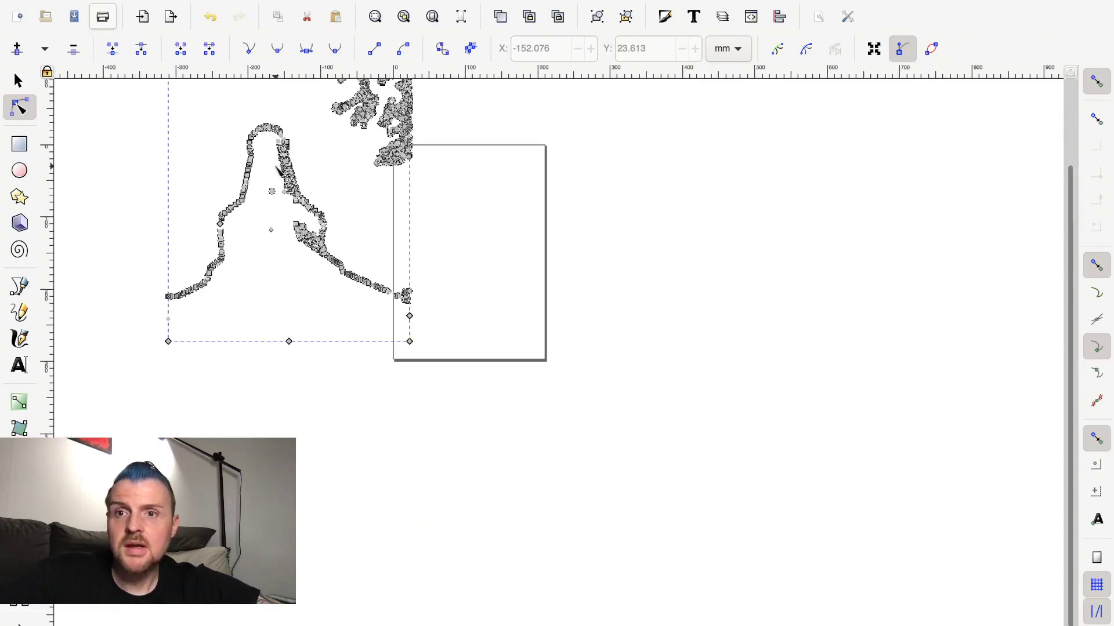
scroll(448, 179, down, 1)
scroll(448, 180, up, 3)
scroll(447, 179, up, 3)
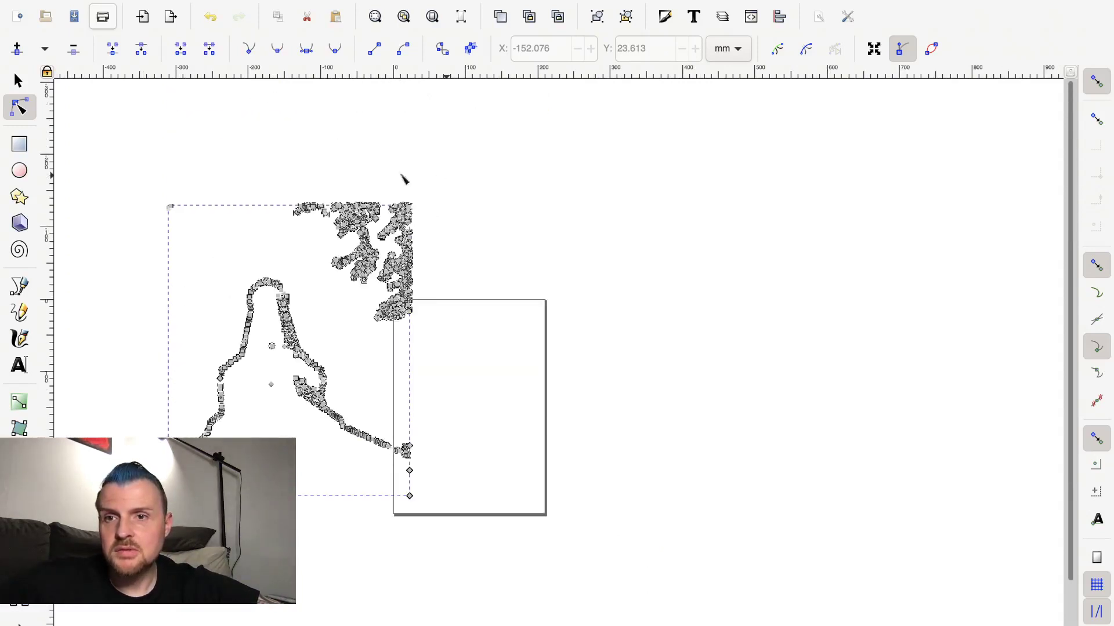
click(217, 210)
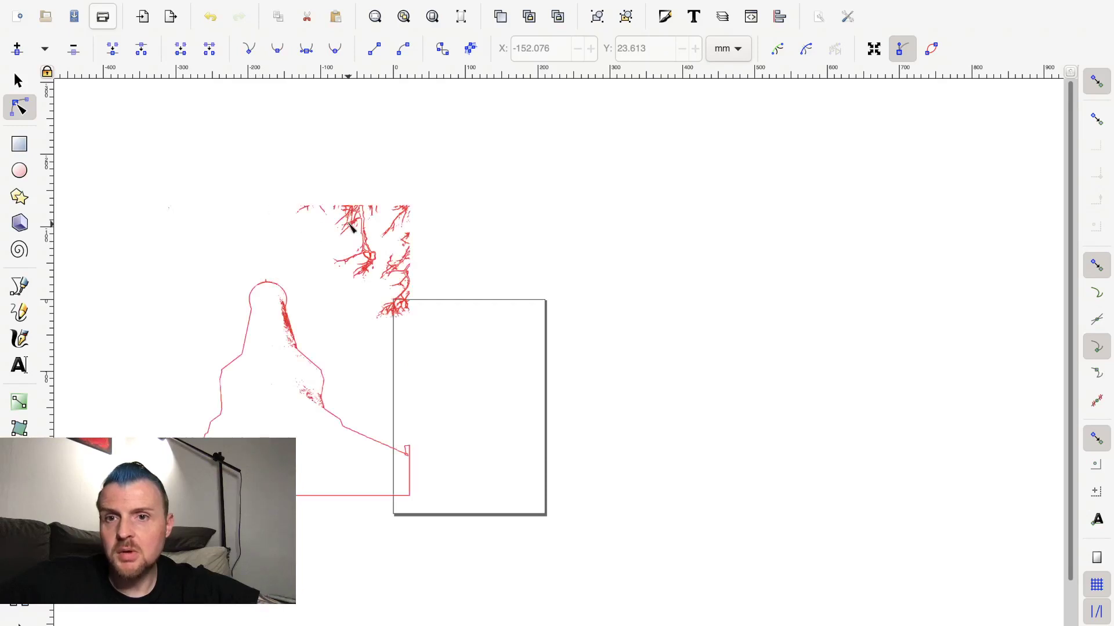
click(350, 229)
click(276, 285)
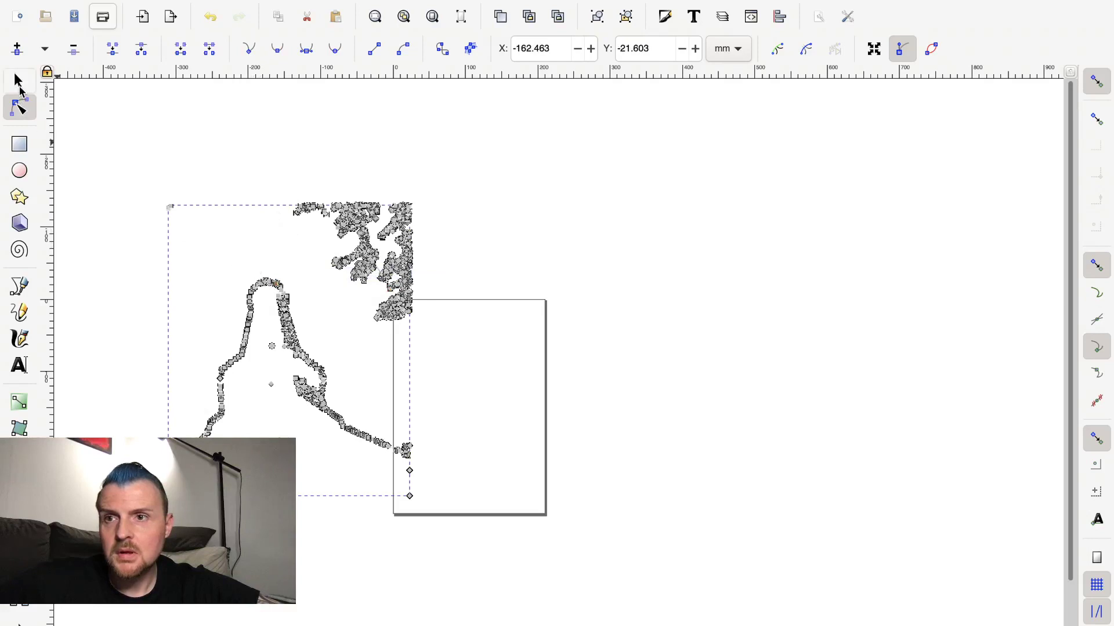
- With the Select tool, shrink the traced drawing and move it onto the page
click(18, 83)
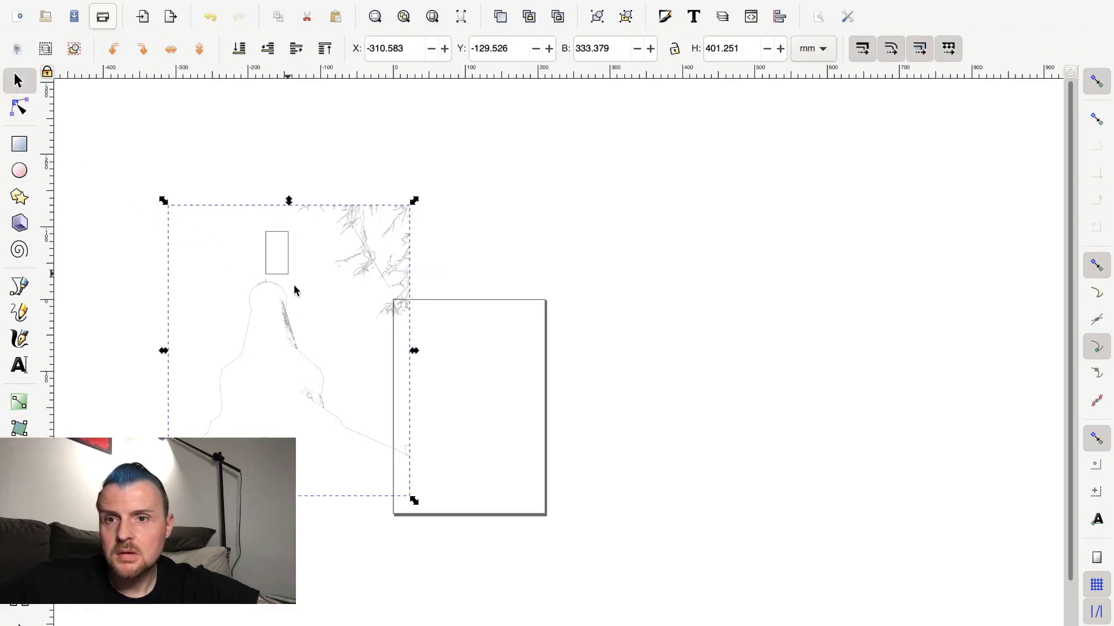
click(235, 216)
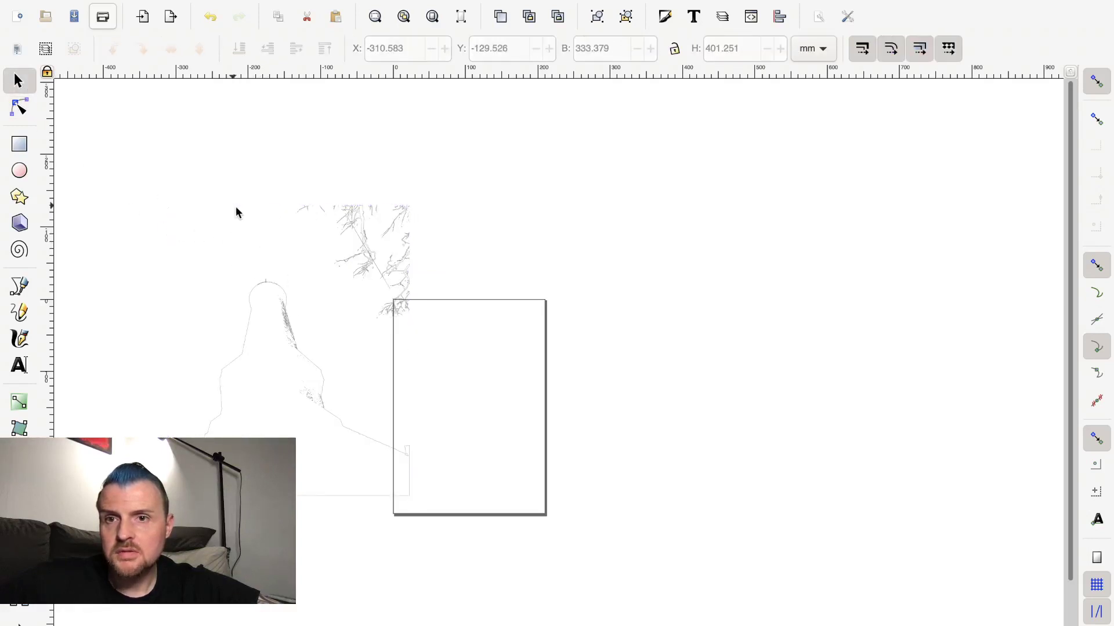
click(403, 220)
drag(408, 212, 350, 257)
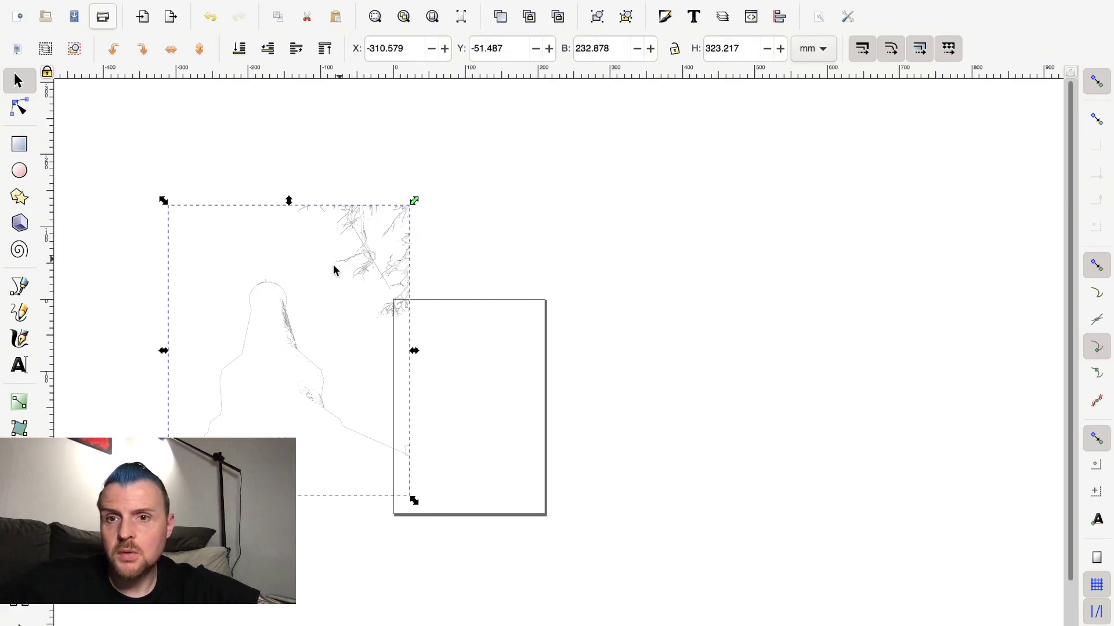
drag(350, 257, 333, 264)
drag(253, 369, 454, 392)
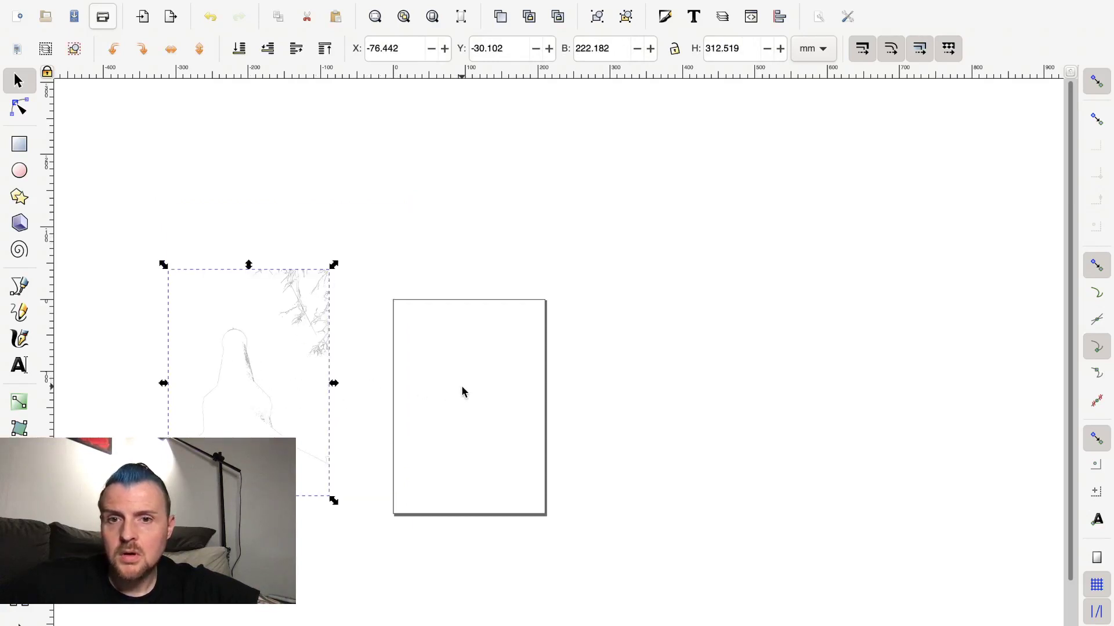
mouse_move(455, 392)
mouse_down()
mouse_move(521, 409)
mouse_move(510, 393)
mouse_up()
- Resize and reposition the drawing to fill the page at 193.326 × 270.826 mm
mouse_move(562, 291)
mouse_down()
mouse_move(481, 346)
mouse_move(507, 326)
mouse_up()
drag(482, 439, 537, 441)
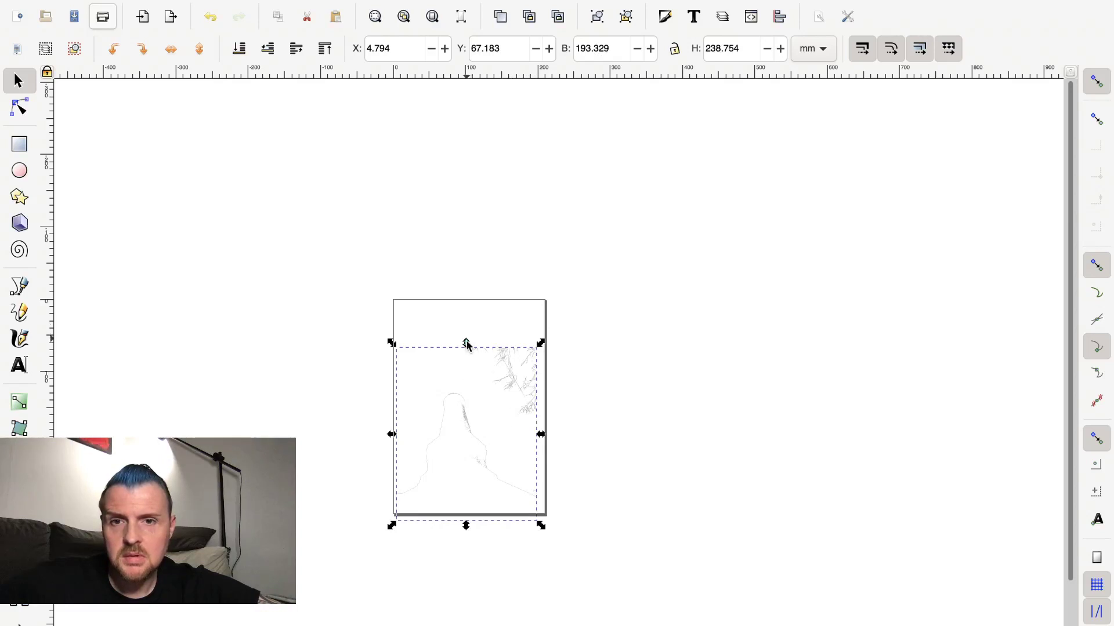
mouse_move(466, 343)
mouse_down()
mouse_move(465, 303)
mouse_move(467, 322)
mouse_up()
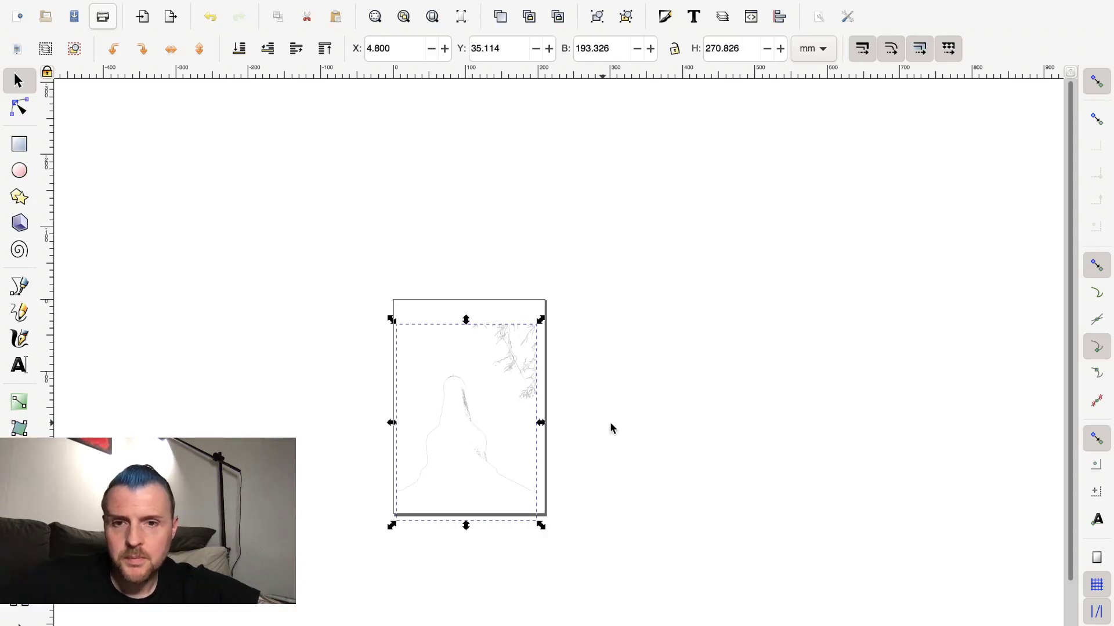
key(Escape)
drag(482, 420, 494, 347)
drag(487, 269, 456, 376)
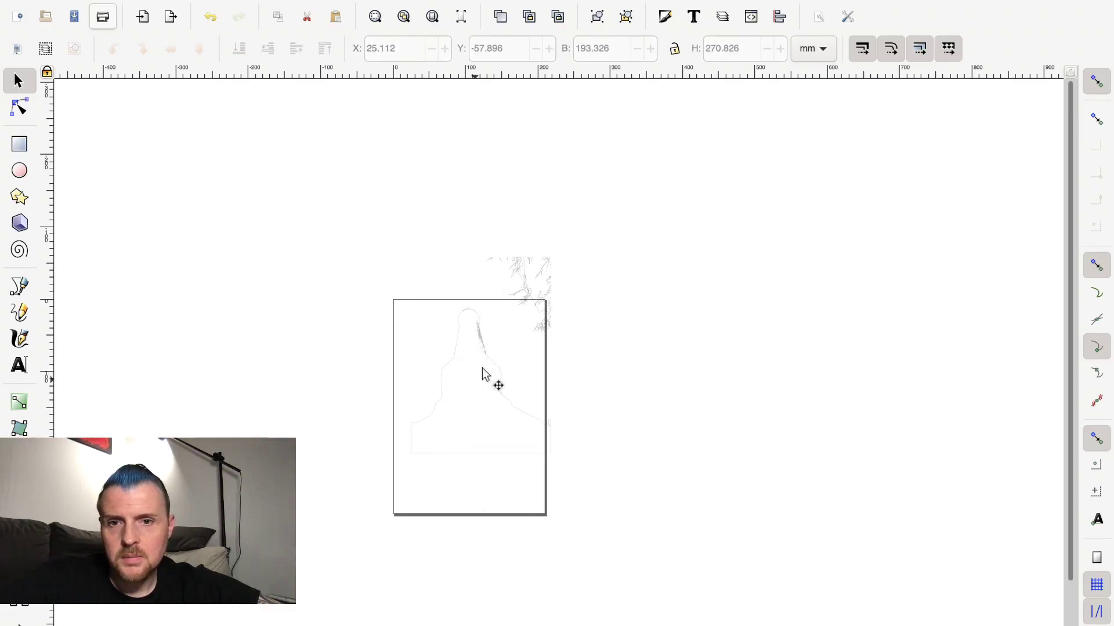
drag(481, 372, 474, 427)
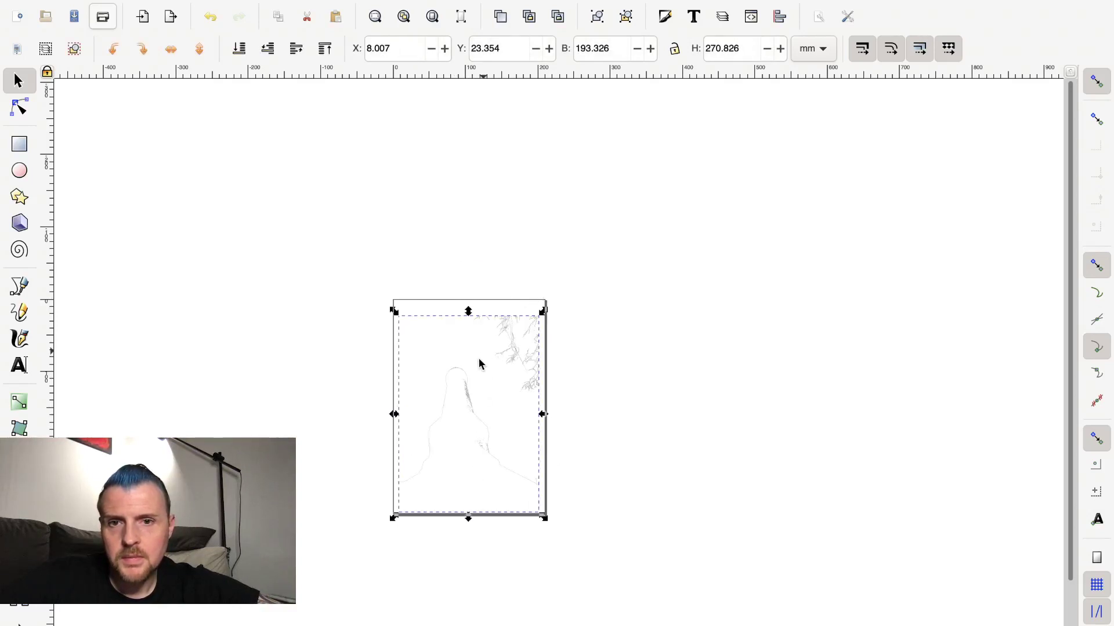
click(575, 334)
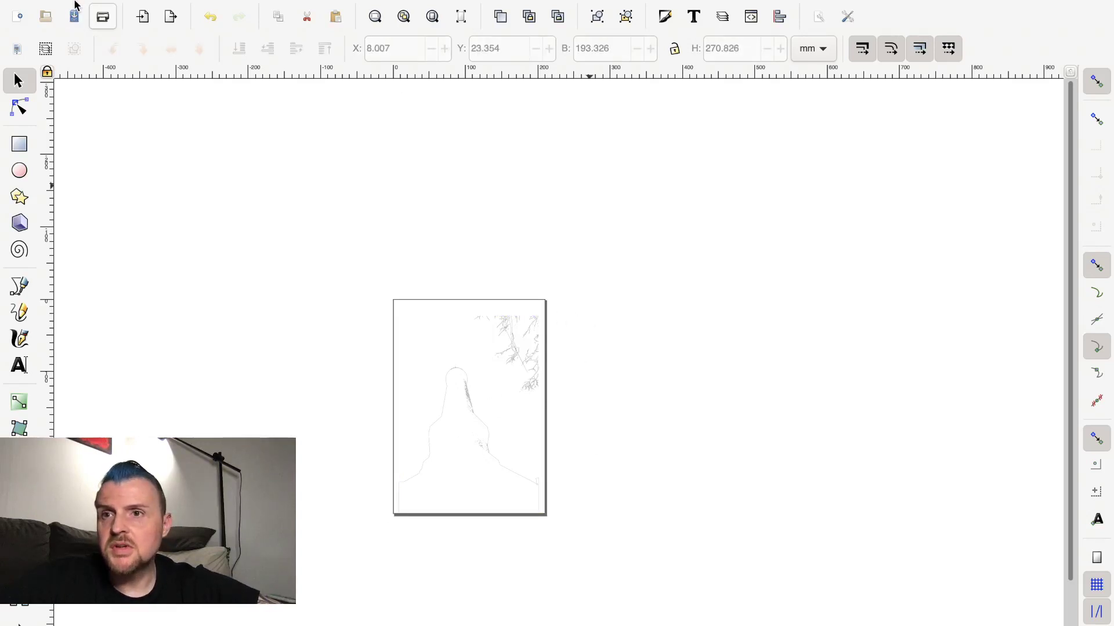
- Save to Schreibtisch as Normales SVG with the file name Leuchturm 2017.svg
click(123, 10)
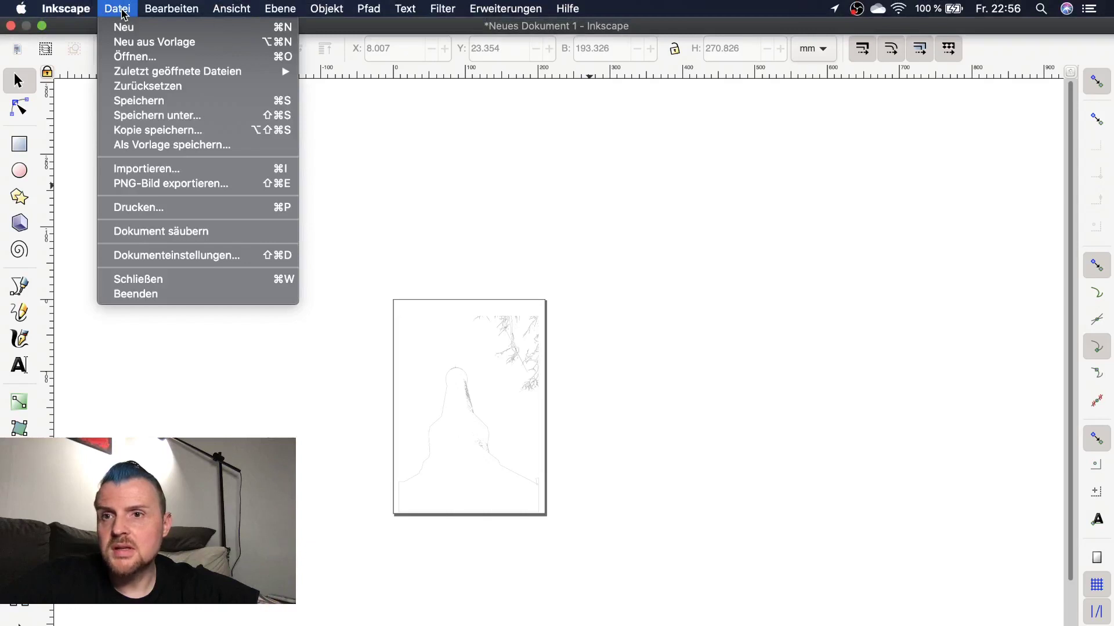
click(139, 116)
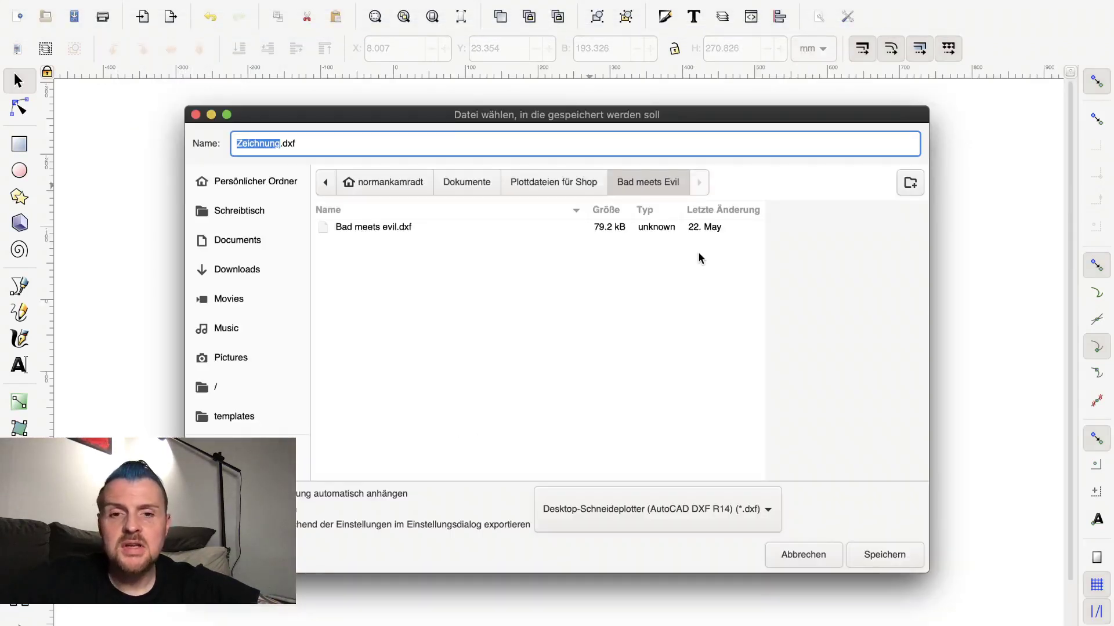
click(235, 212)
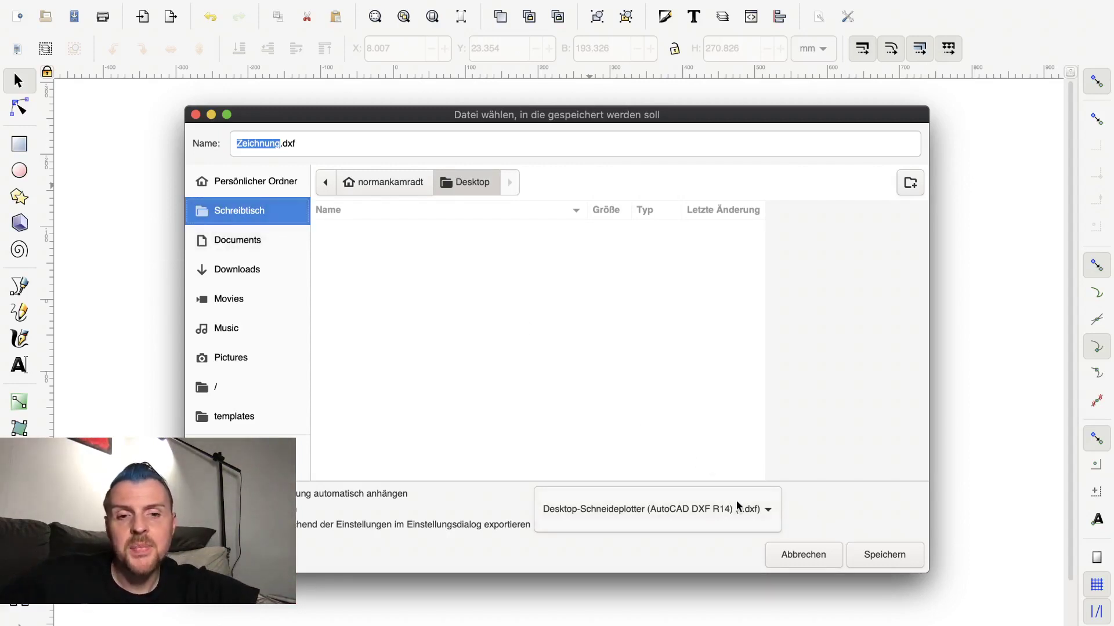
click(763, 509)
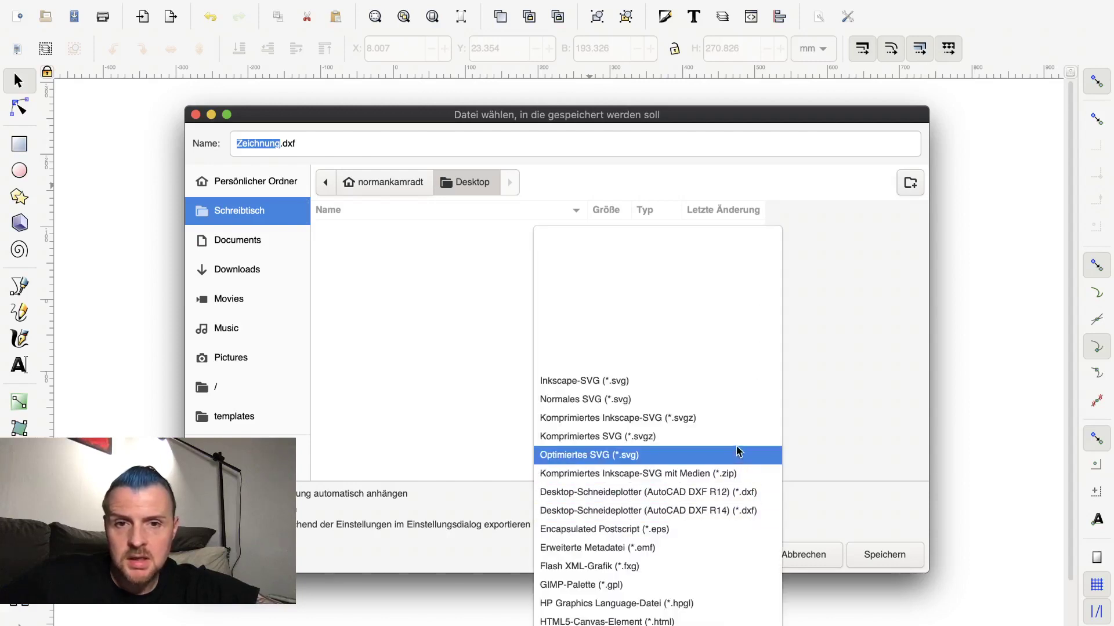
click(722, 410)
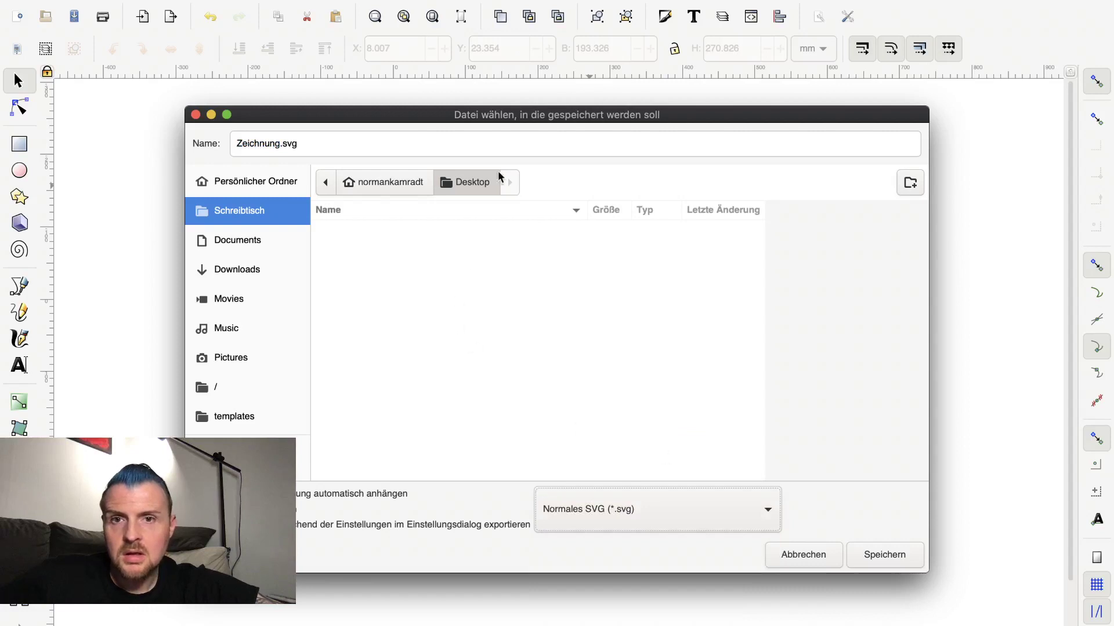
drag(336, 146, 88, 157)
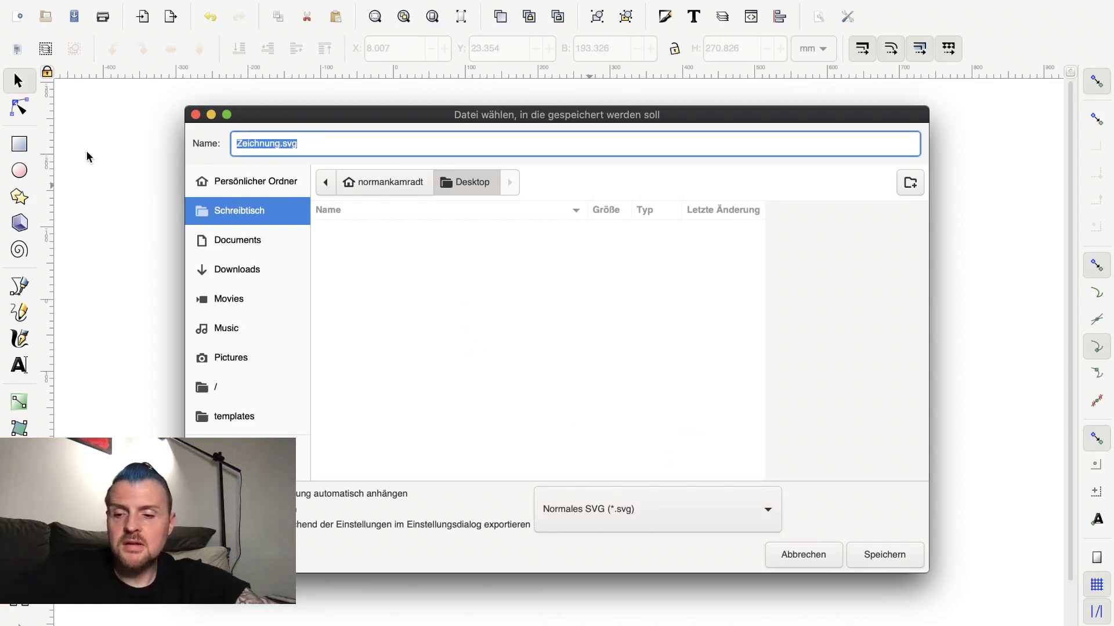
text(Leuchturm)
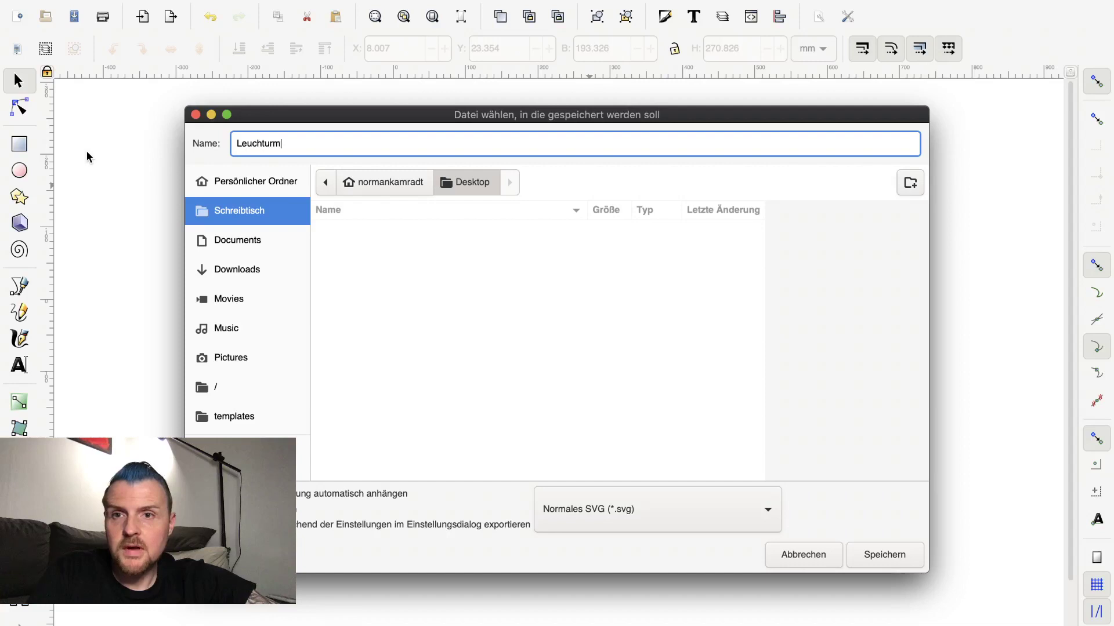
text( 20)
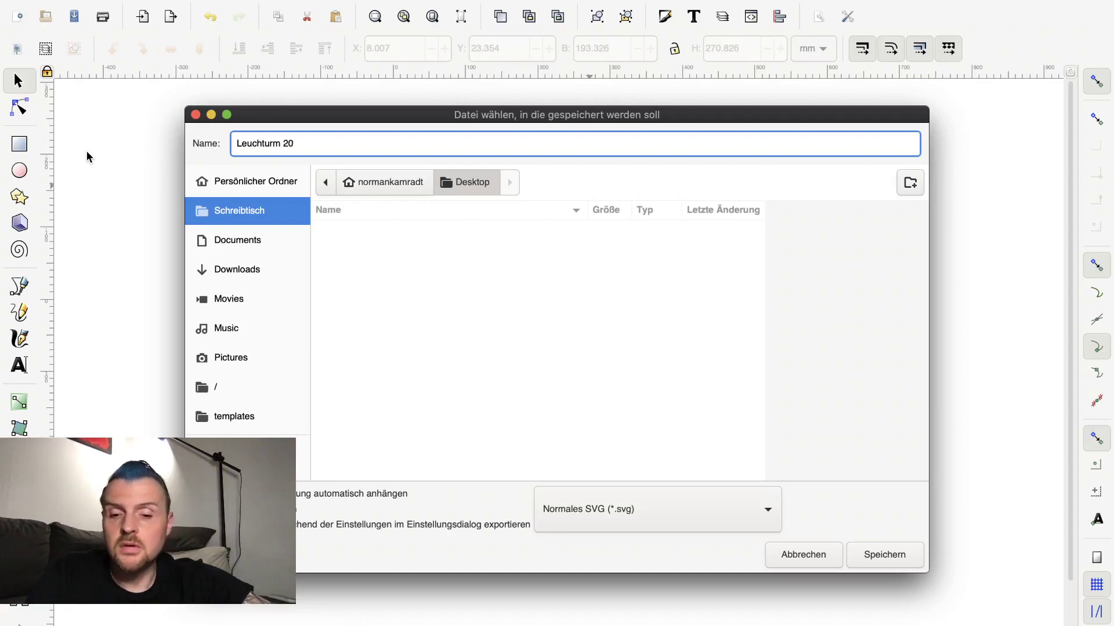
text(17)
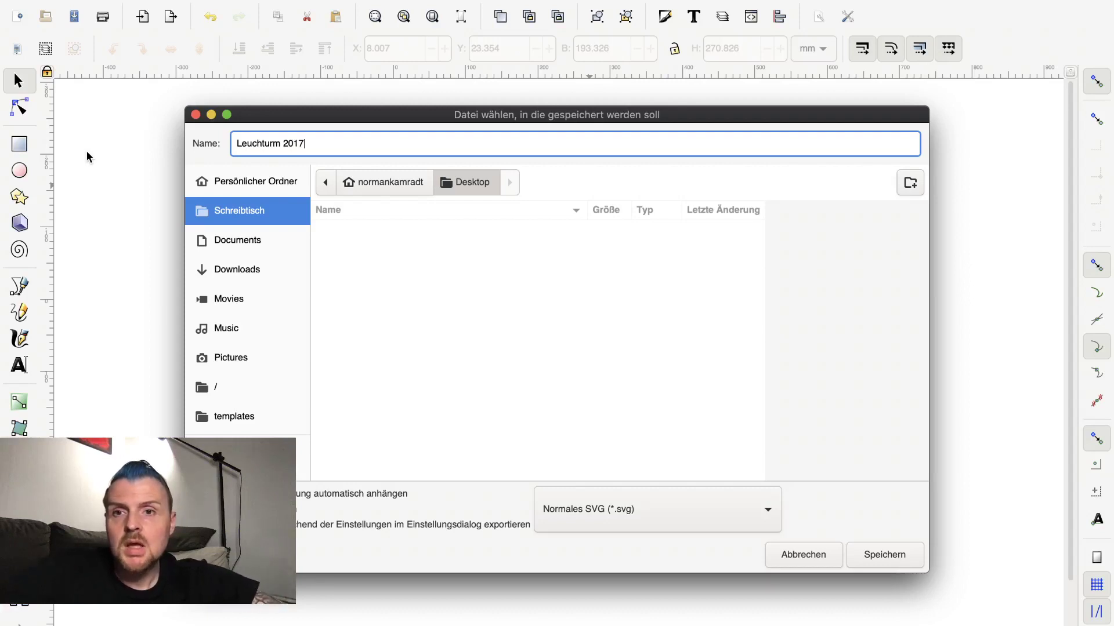
click(894, 553)
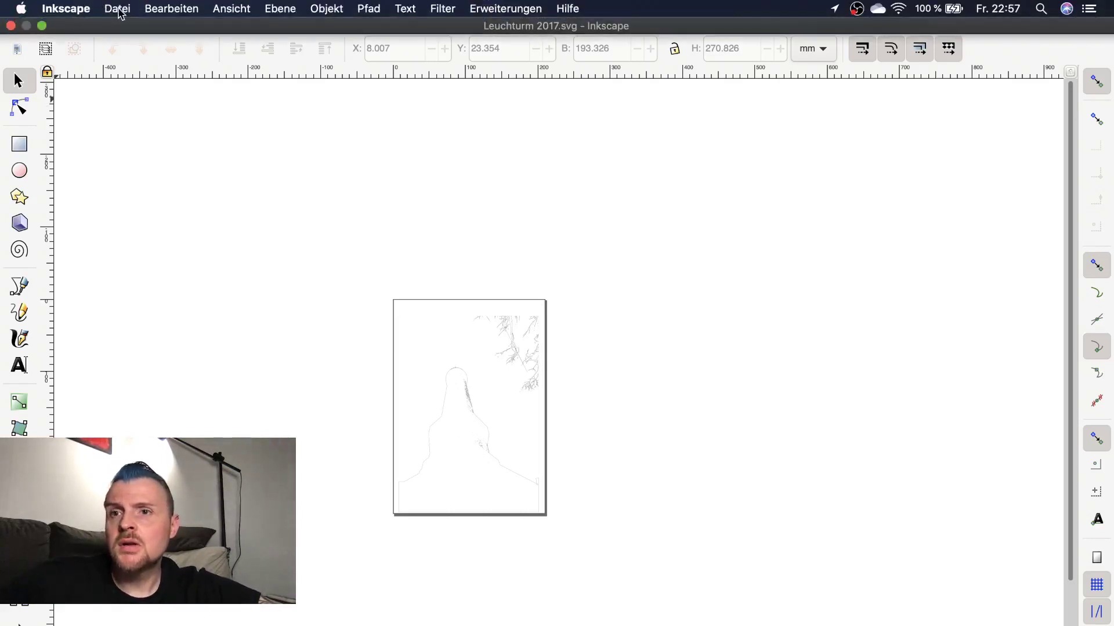
- Save as Leuchturm 2017.dxf in AutoCAD DXF R14 format, accepting the default export options
click(119, 13)
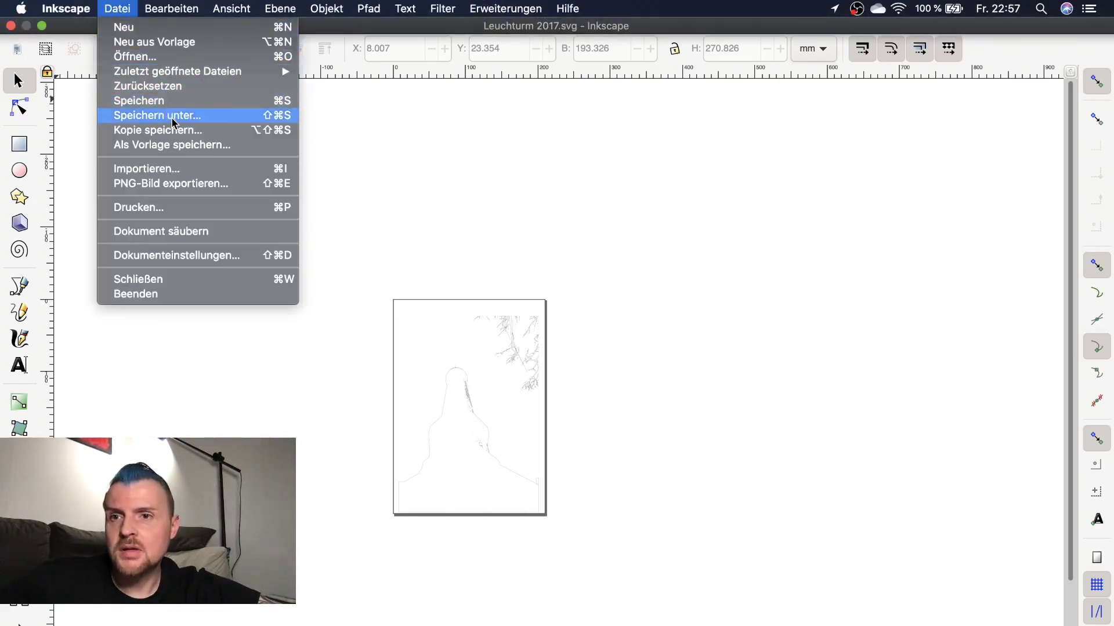
click(172, 116)
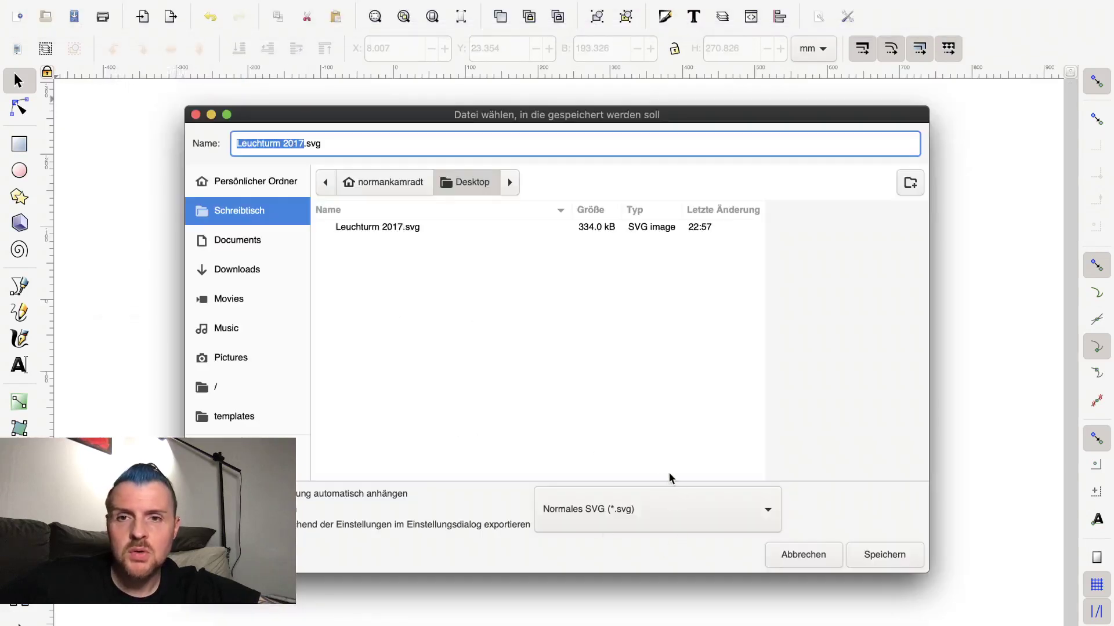
click(773, 510)
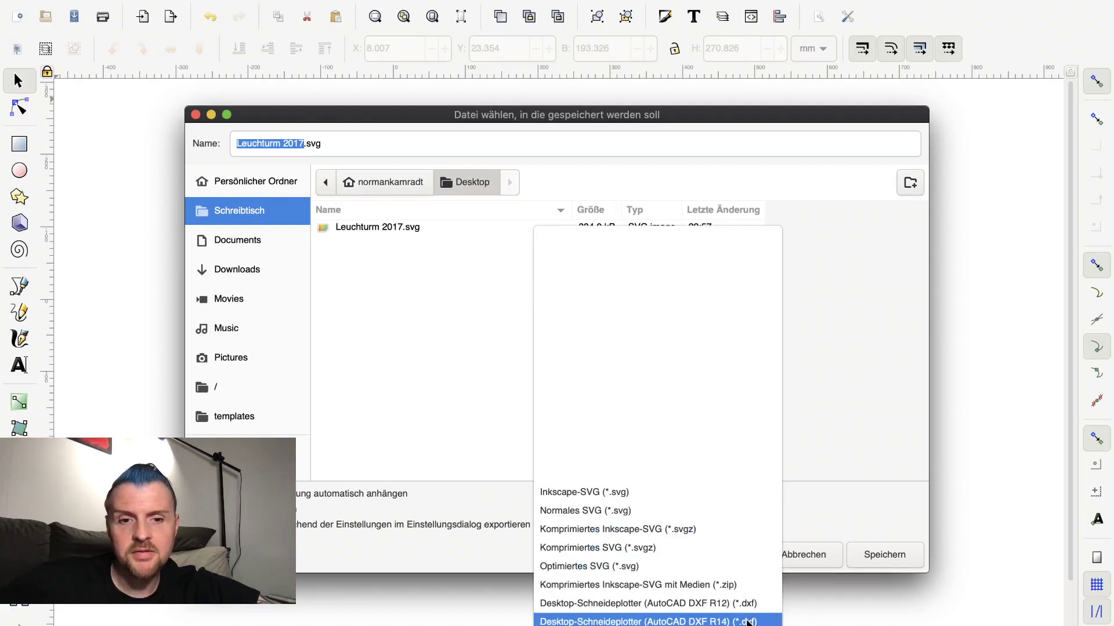
click(749, 621)
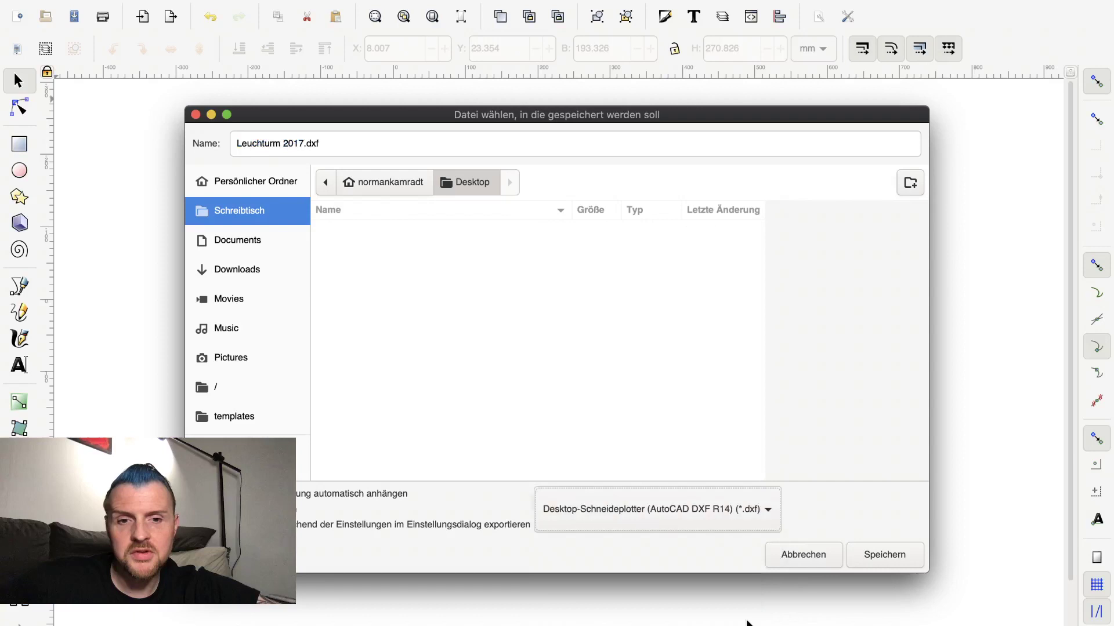
click(888, 559)
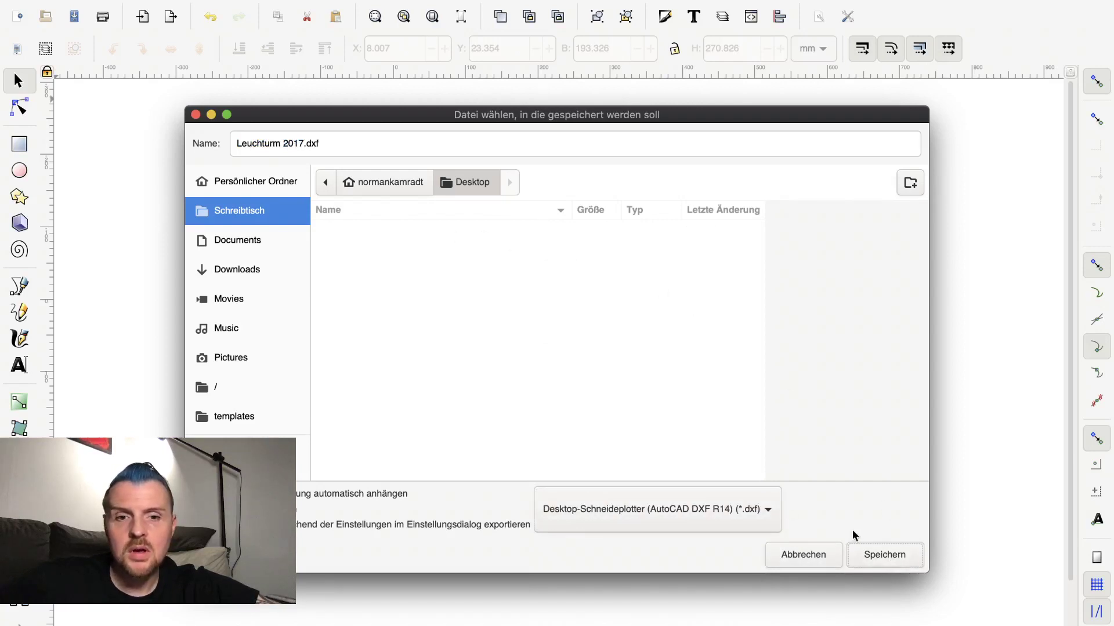
click(876, 555)
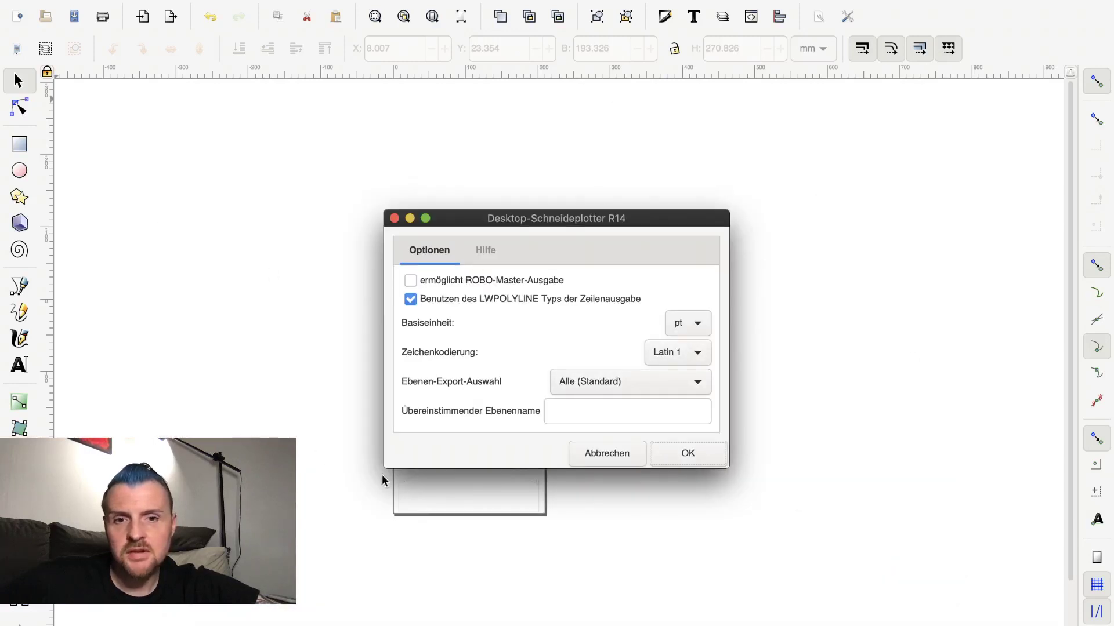
click(695, 450)
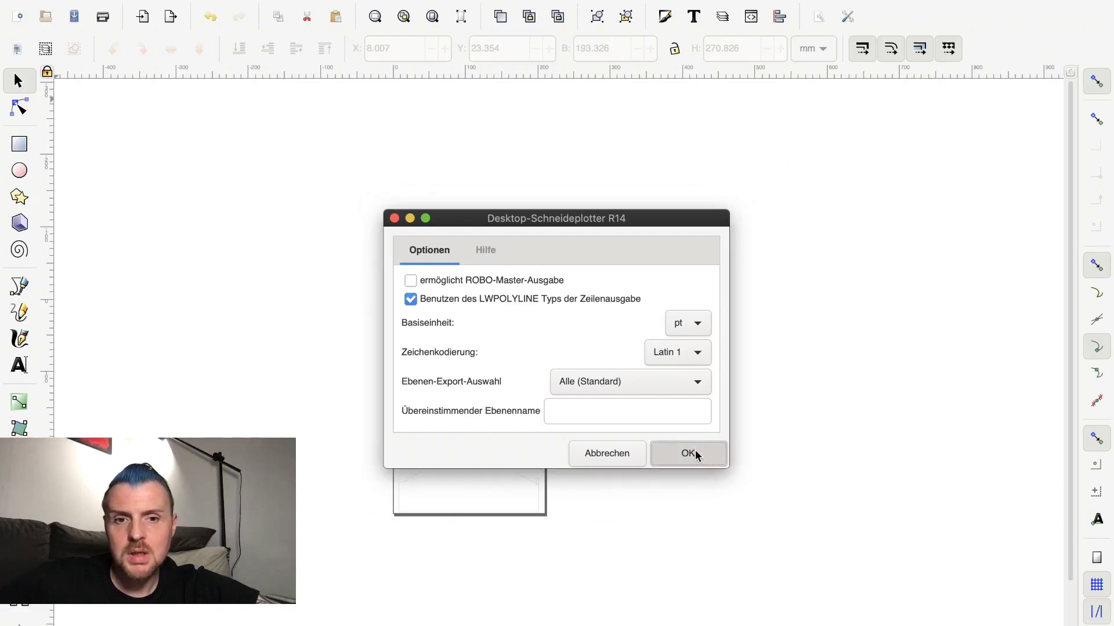